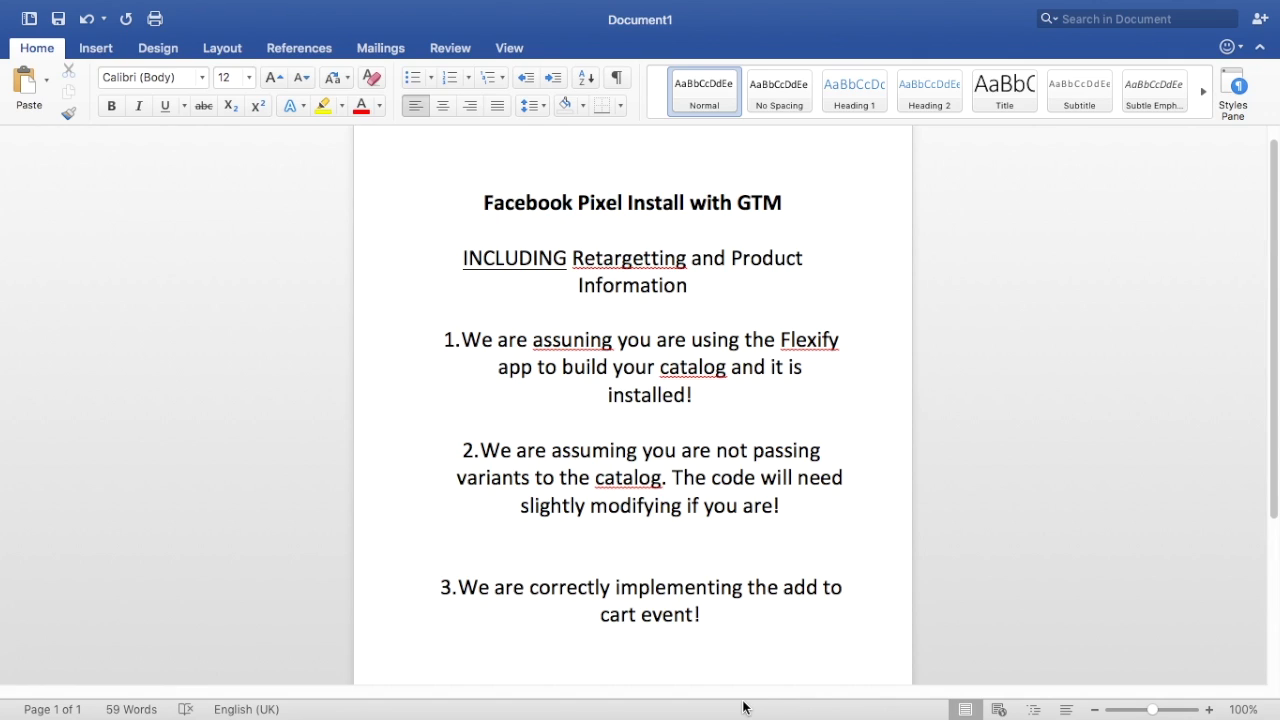
- Correct the misspelled "assuning" to "assuming" in the first numbered item about the Flexify app
click(585, 342)
key(BackSpace)
text(g)
key(BackSpace)
text(m)
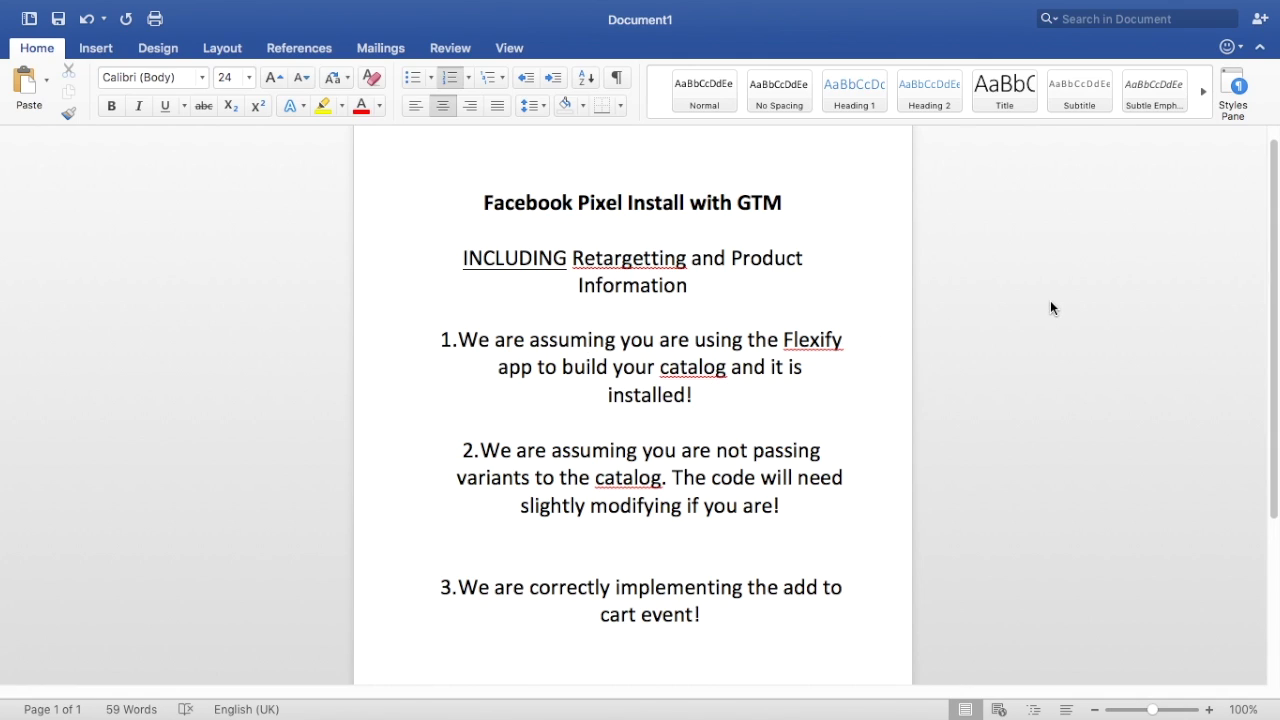
scroll(1153, 263, down, 2)
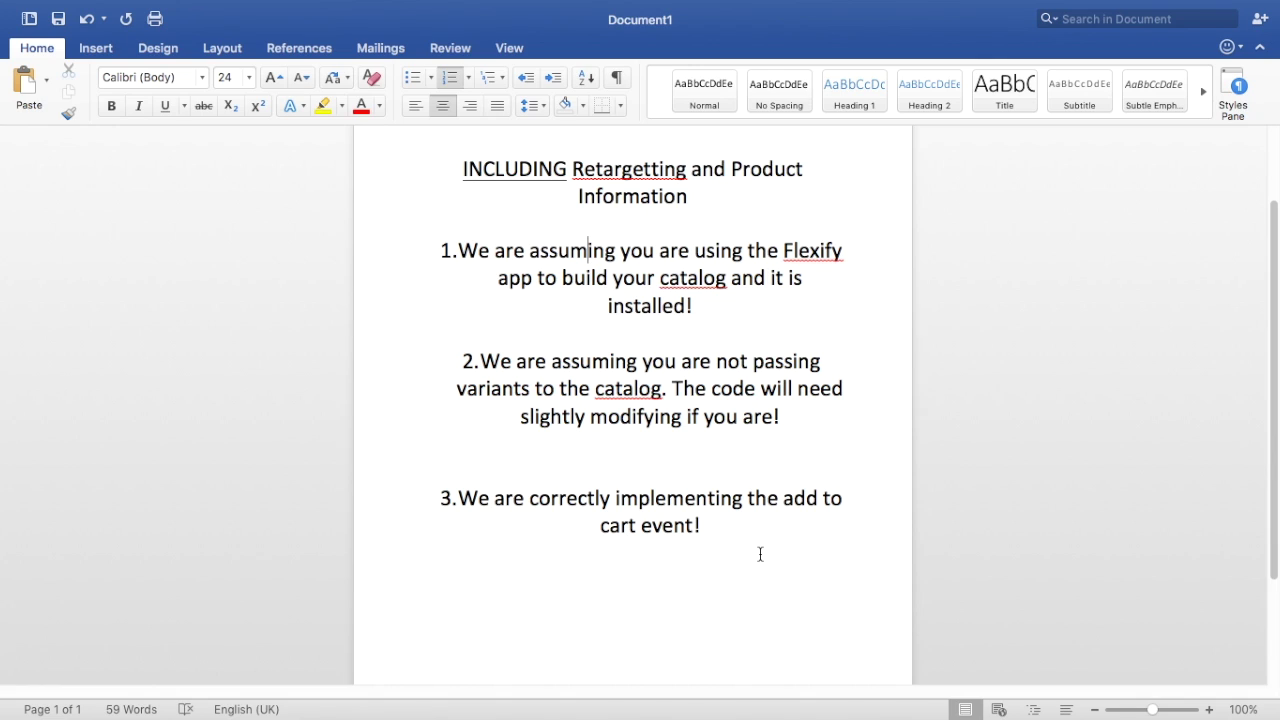
- Switch to the Shopify theme editor in Safari, open theme.liquid and highlight the {% include 'google-tag' %} line below the opening body tag
key(ctrl+Left)
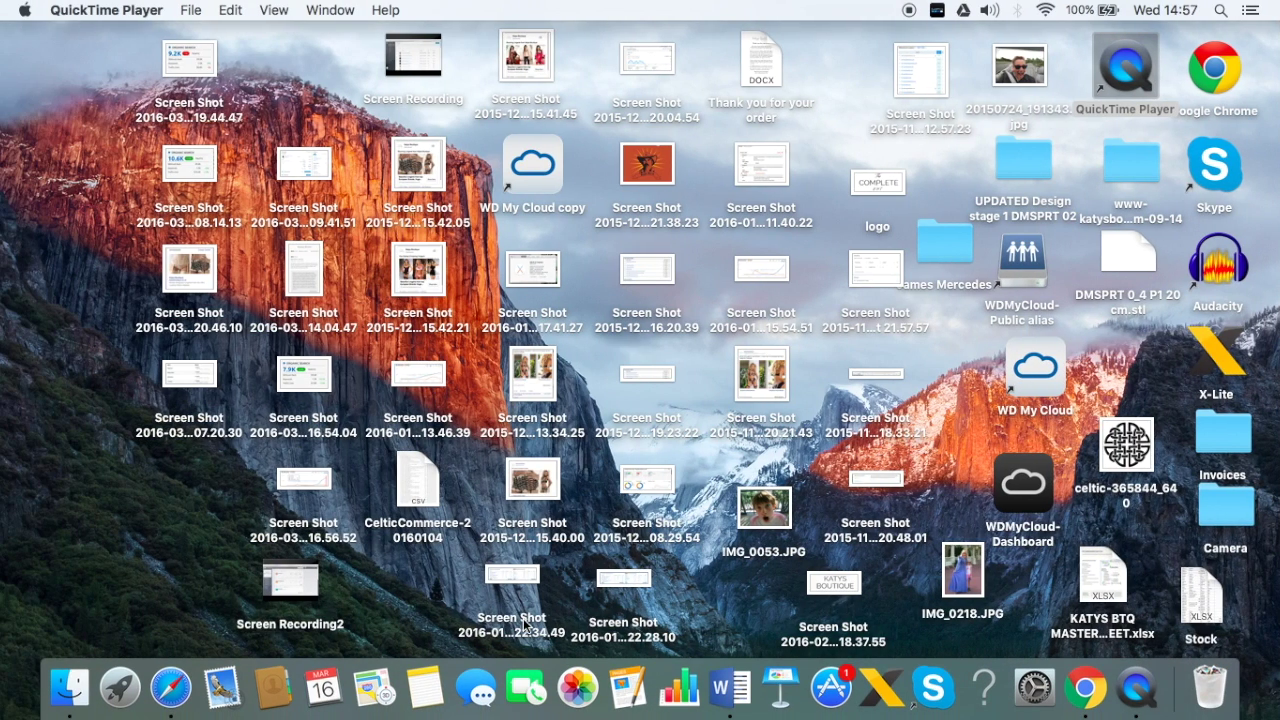
click(160, 690)
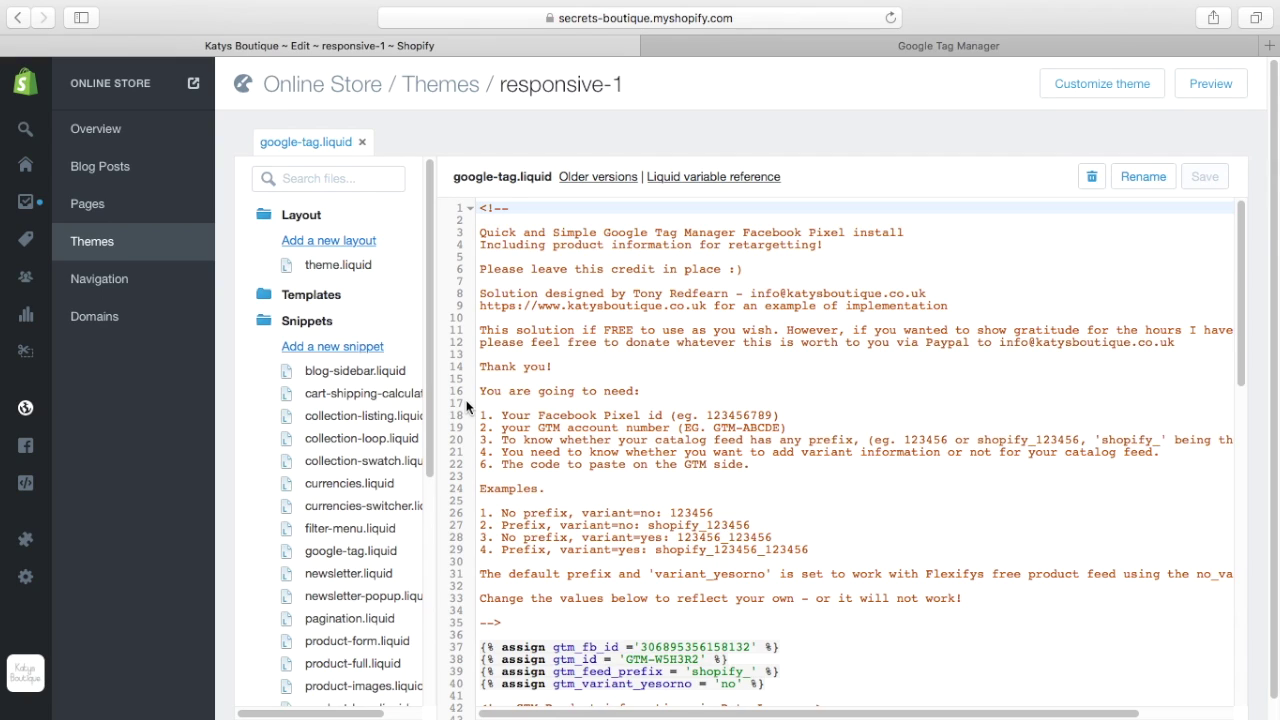
click(356, 273)
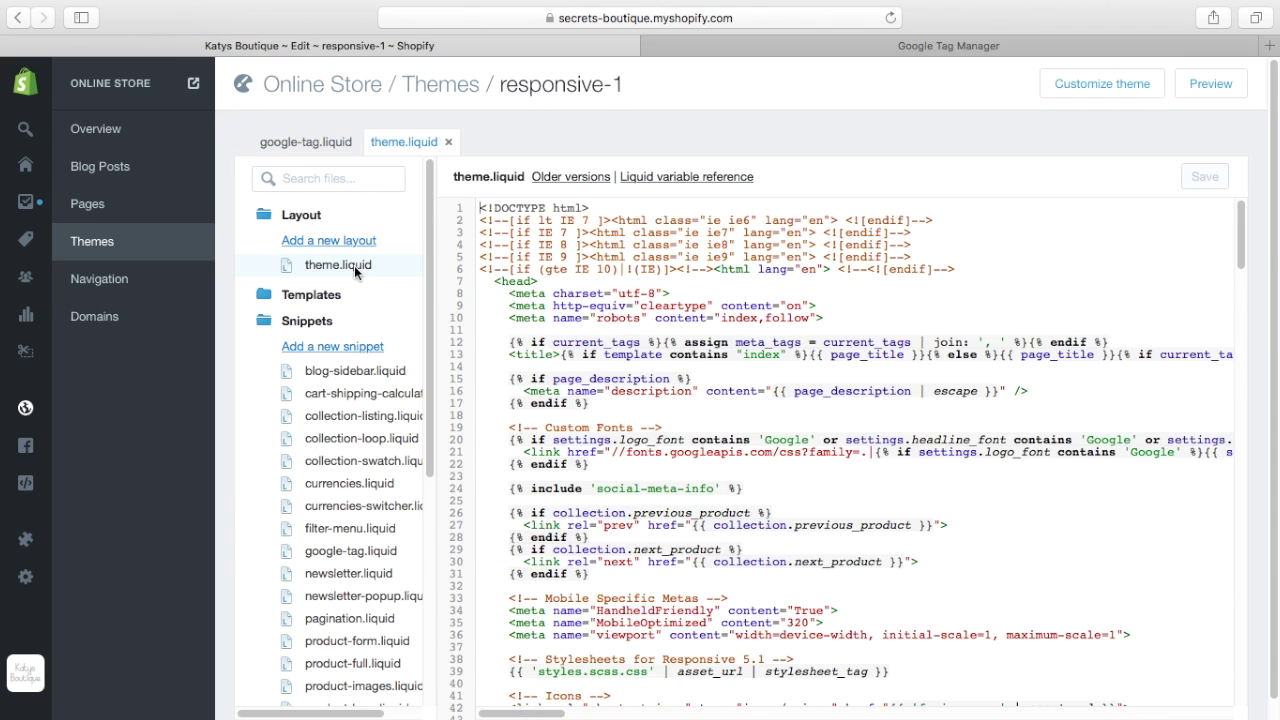
drag(1246, 251, 1272, 316)
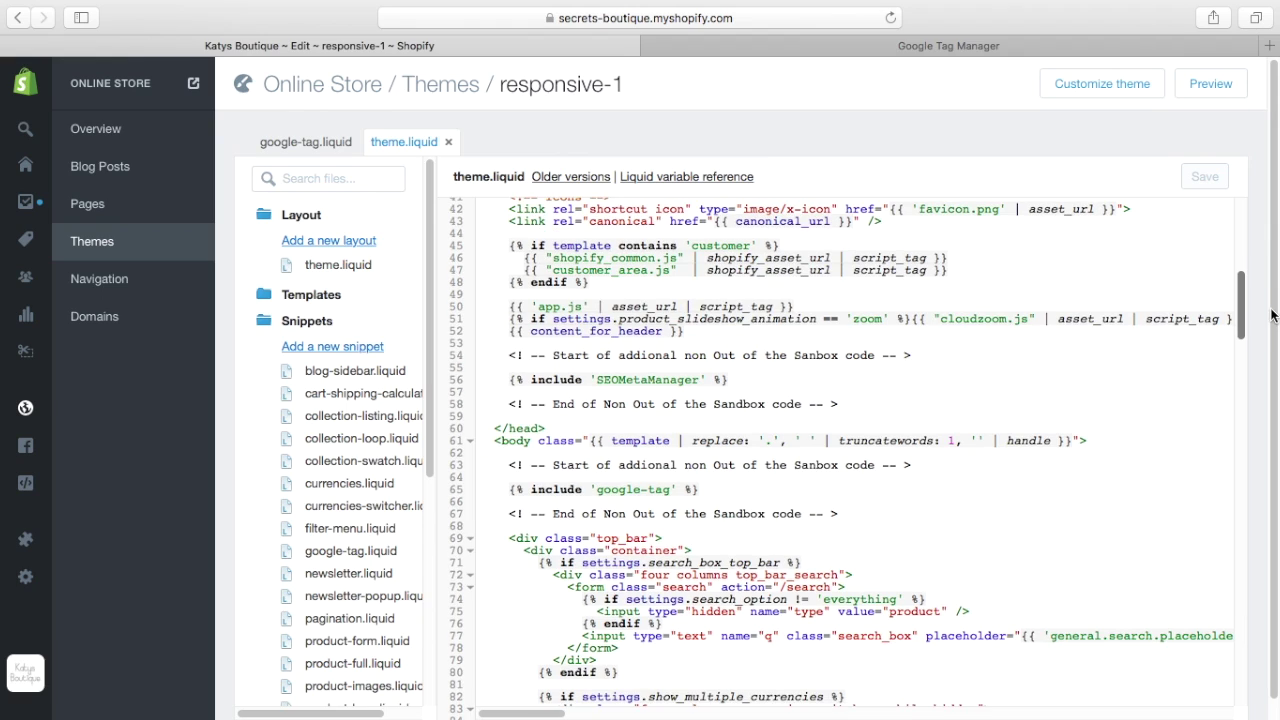
click(716, 500)
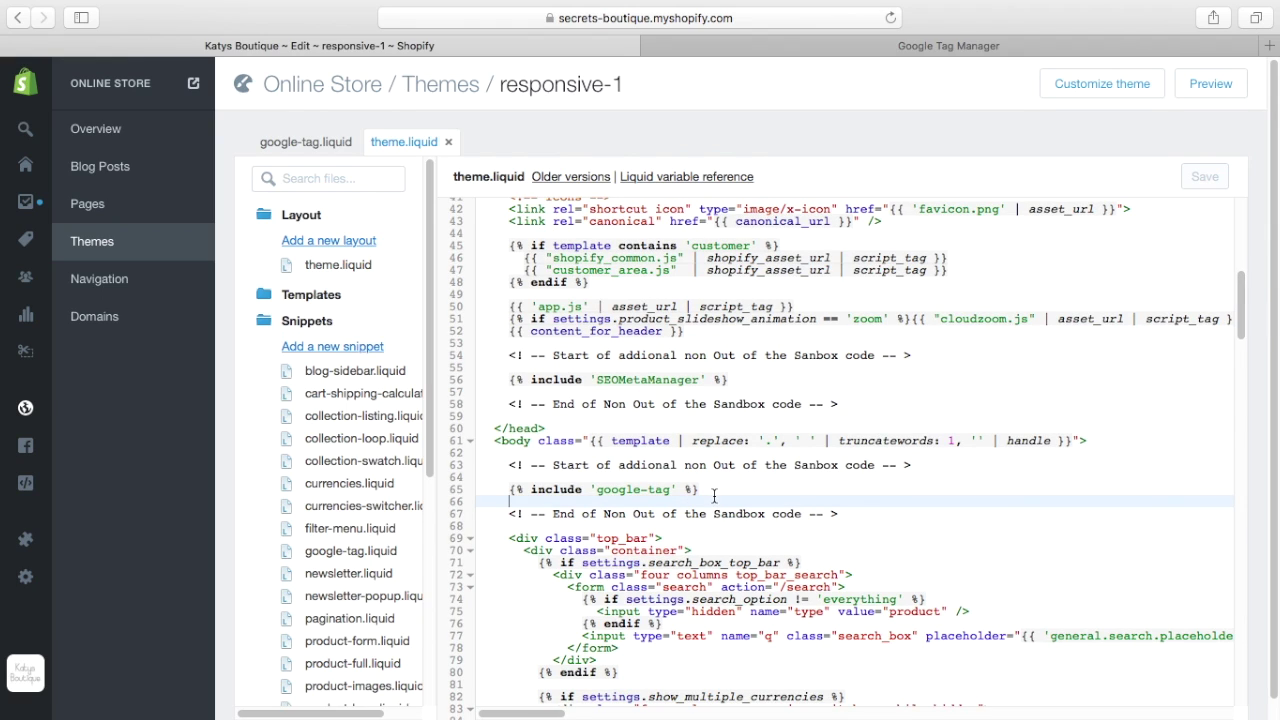
click(709, 488)
drag(709, 488, 507, 490)
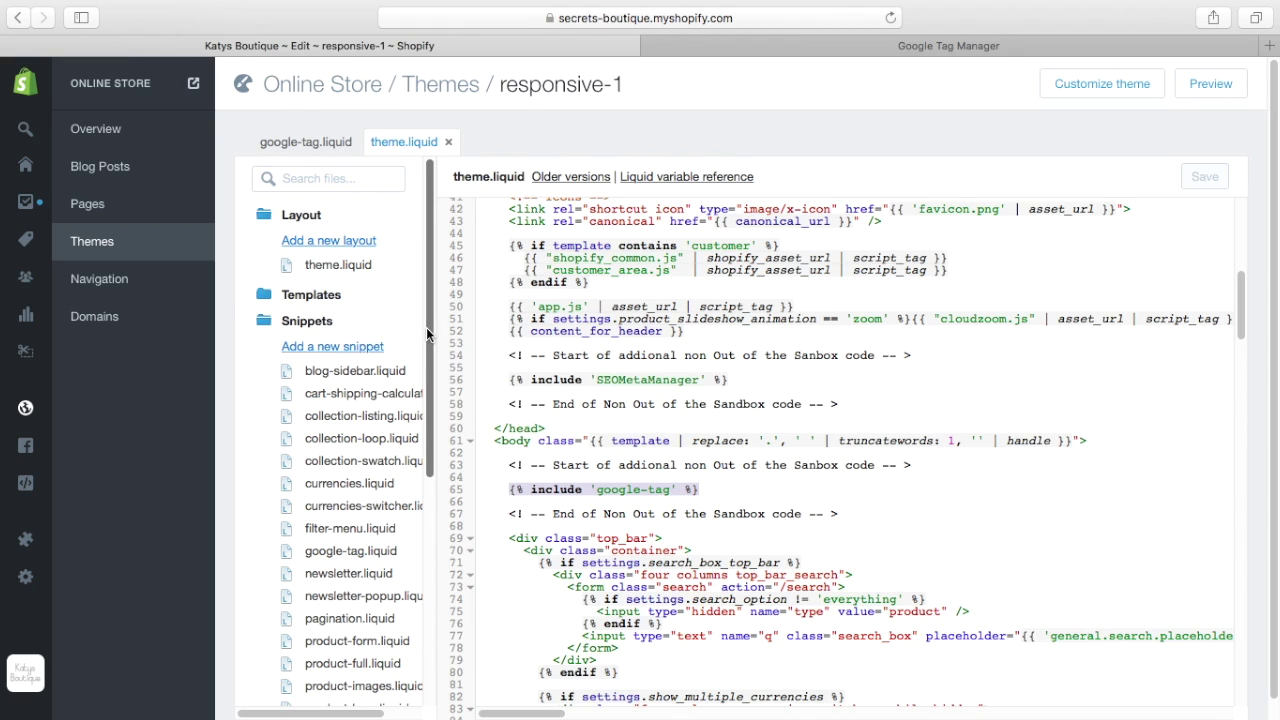
- Open the google-tag.liquid snippet and review its setup notes, prefix and variant examples, and the gtm assign lines
click(310, 324)
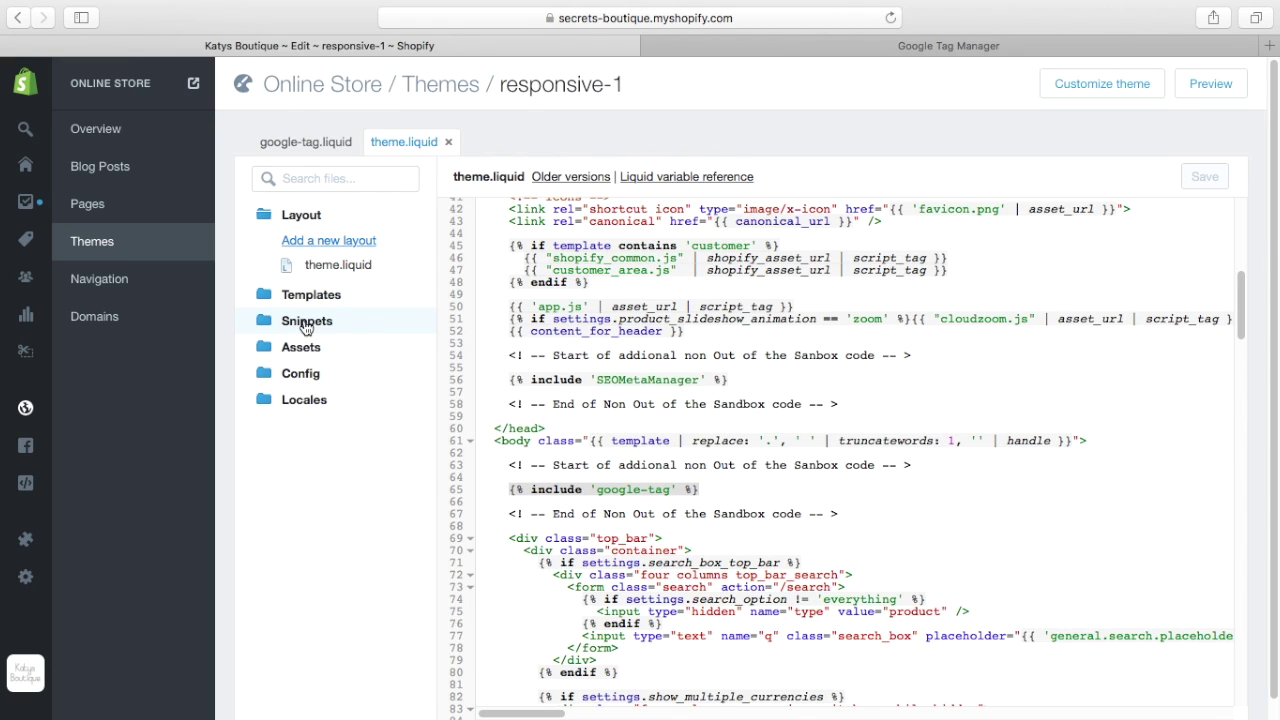
click(306, 322)
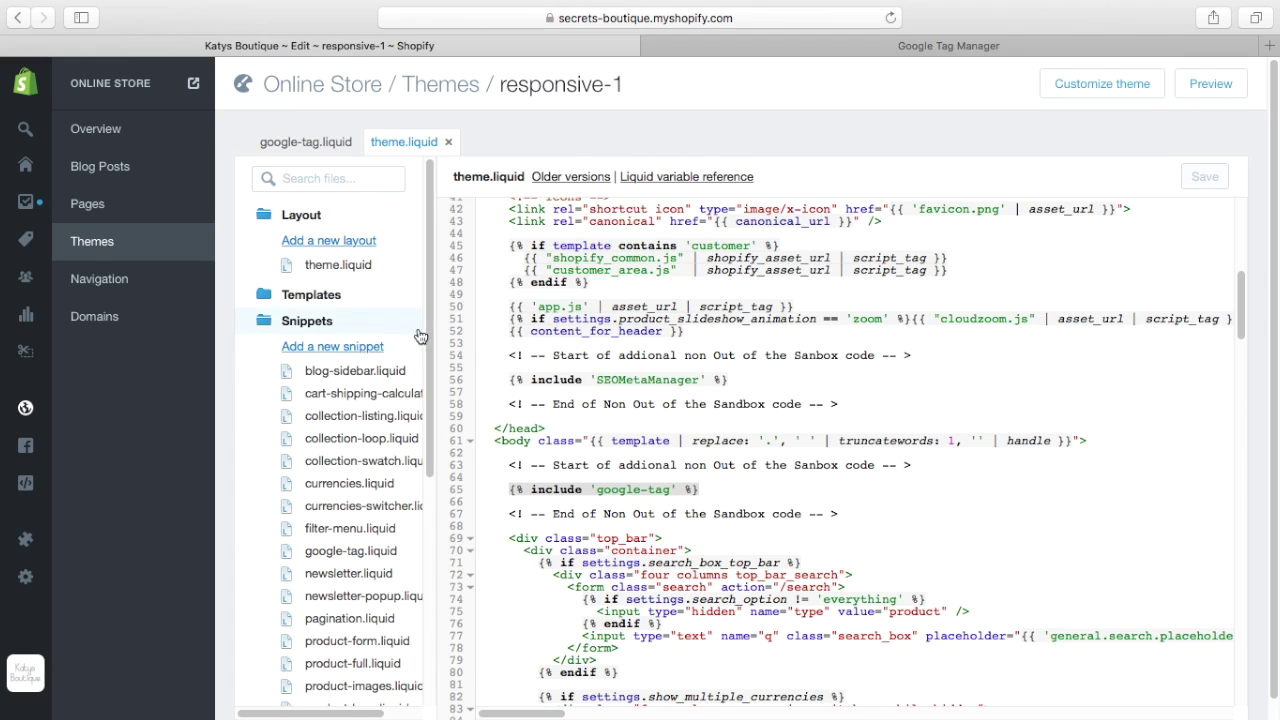
drag(426, 310, 422, 402)
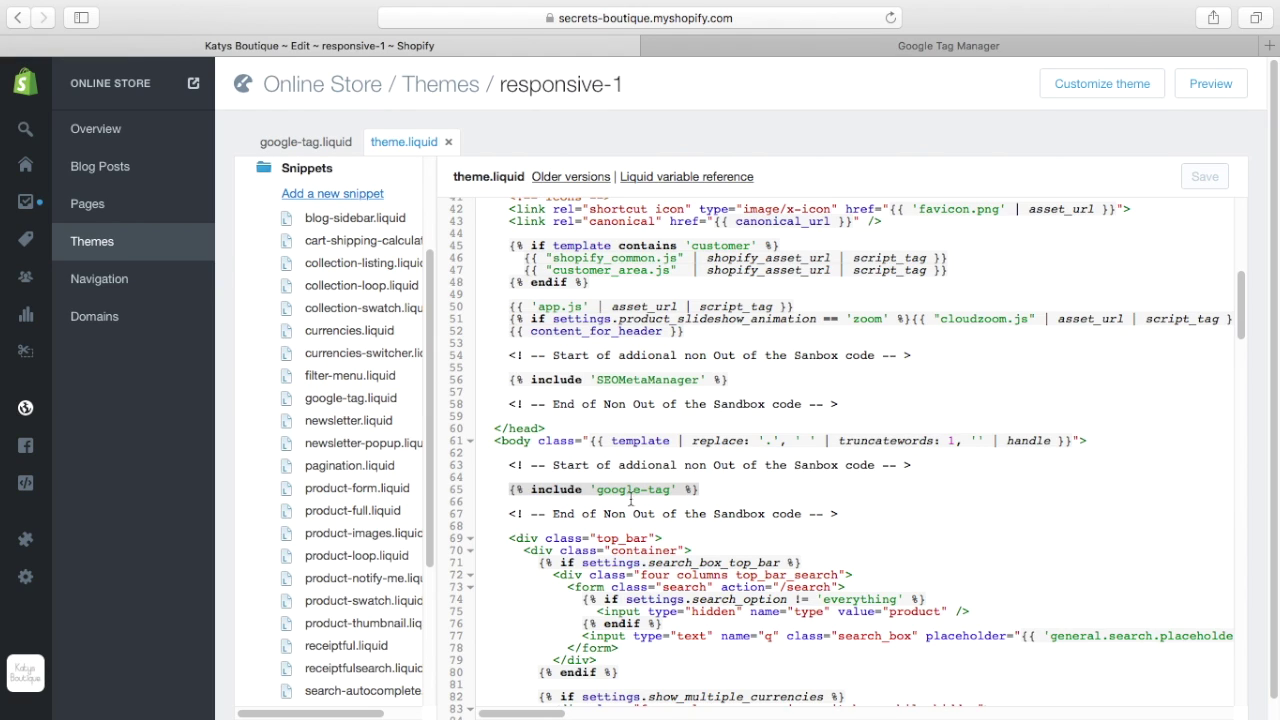
click(372, 400)
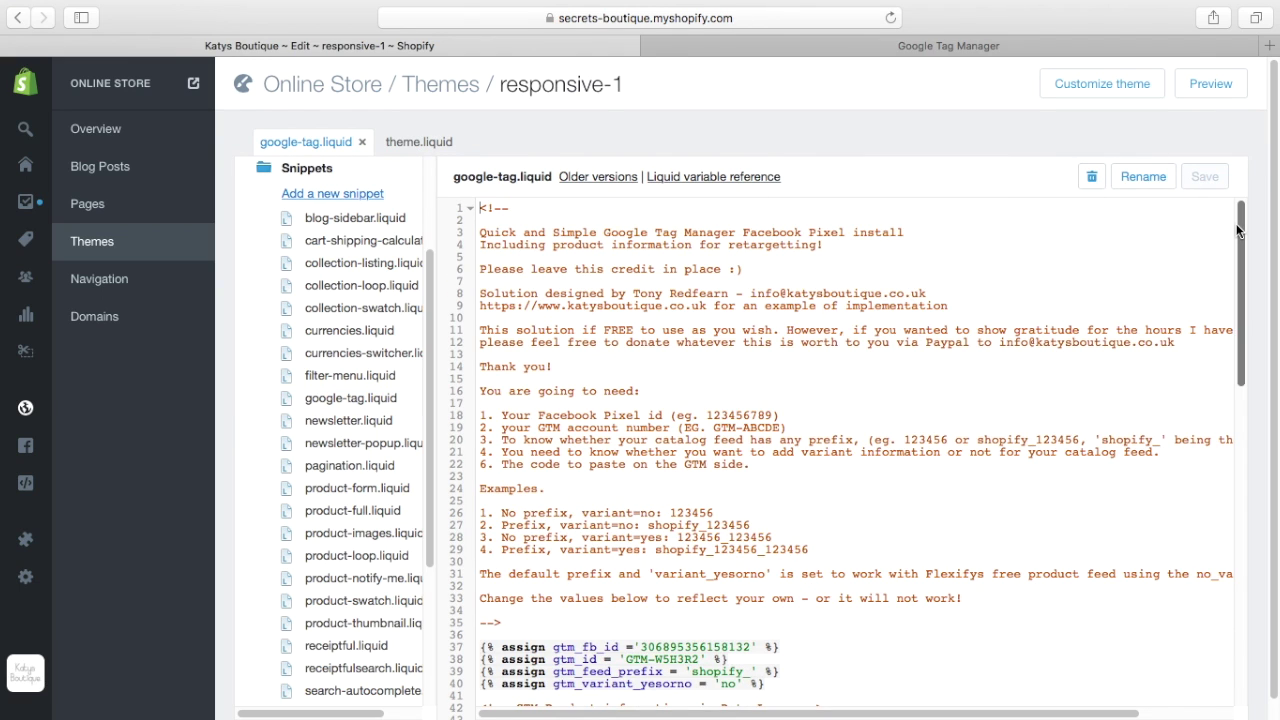
mouse_move(1237, 231)
mouse_down()
mouse_move(1250, 523)
mouse_move(1250, 224)
mouse_up()
drag(1250, 224, 1250, 236)
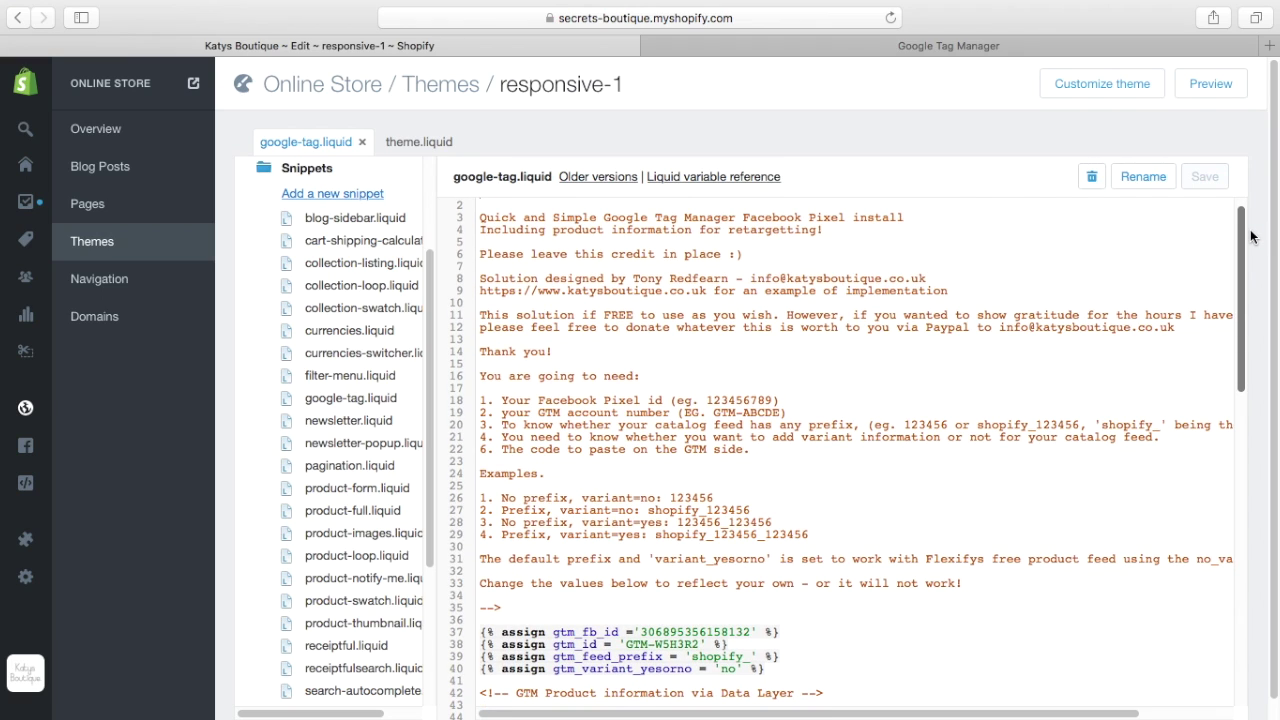
mouse_move(1250, 236)
mouse_down()
mouse_move(1256, 297)
mouse_move(1247, 232)
mouse_up()
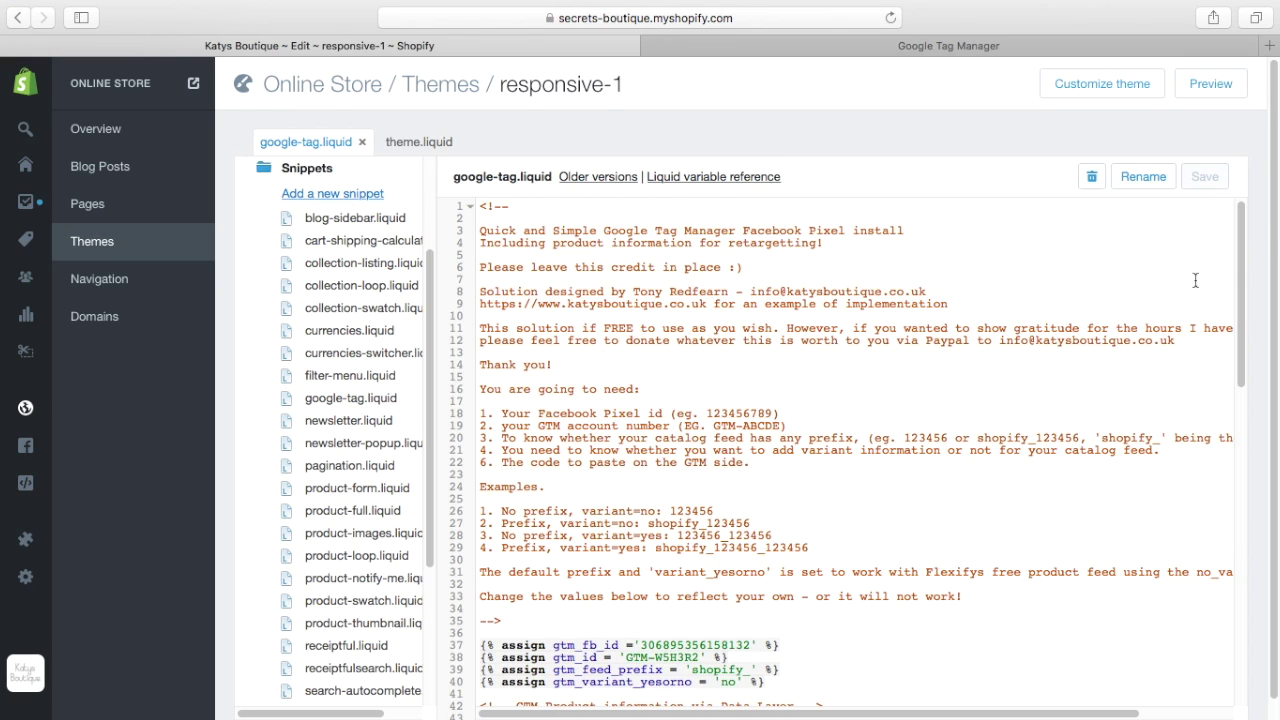
scroll(718, 374, down, 5)
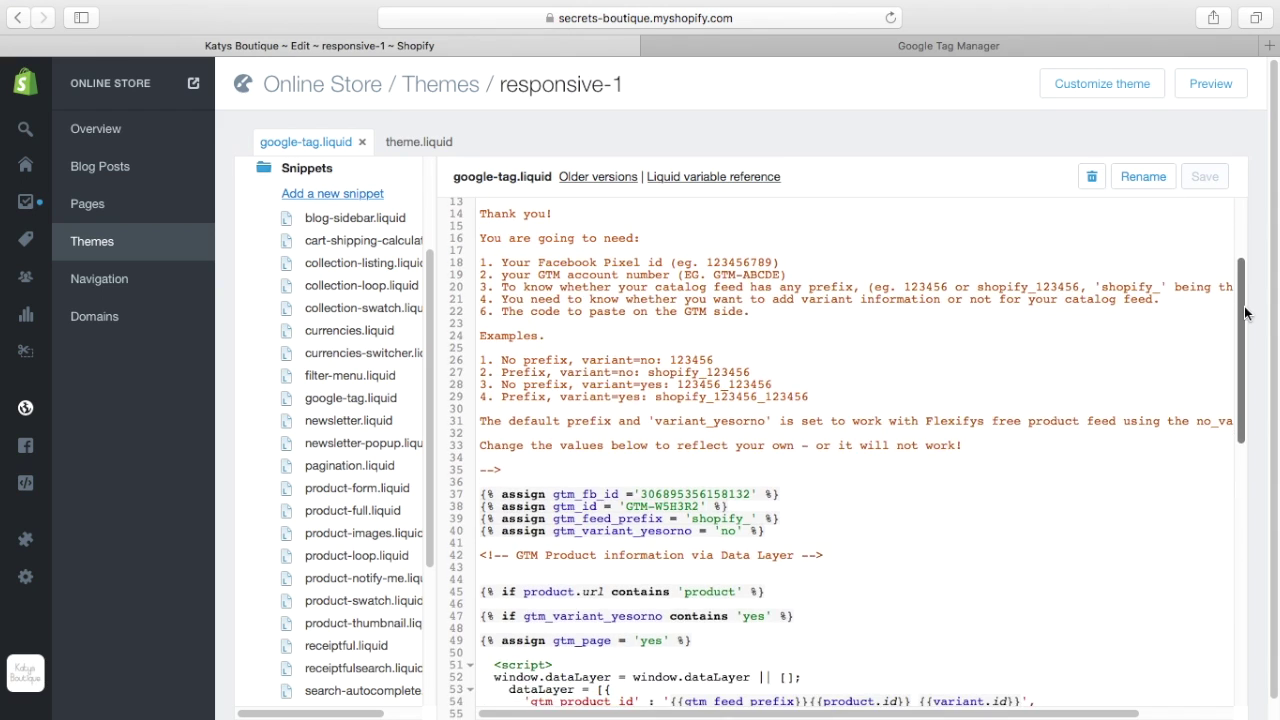
scroll(718, 374, up, 4)
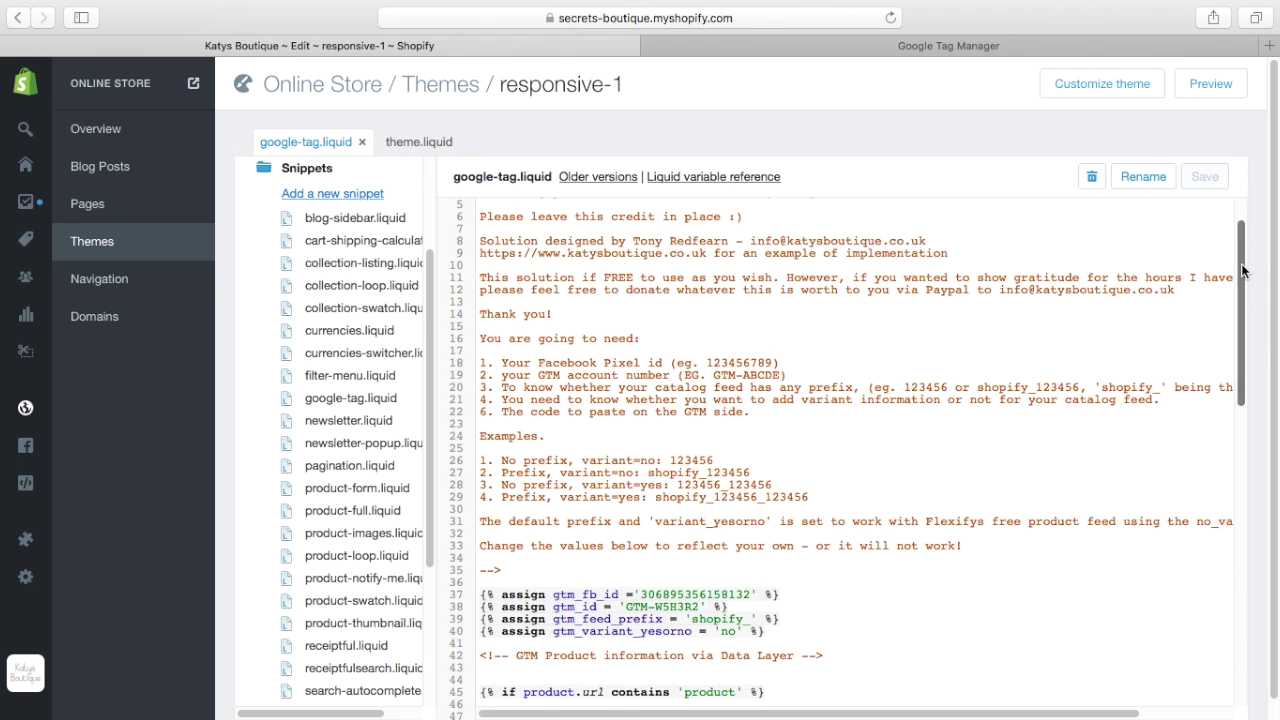
scroll(1243, 268, down, 5)
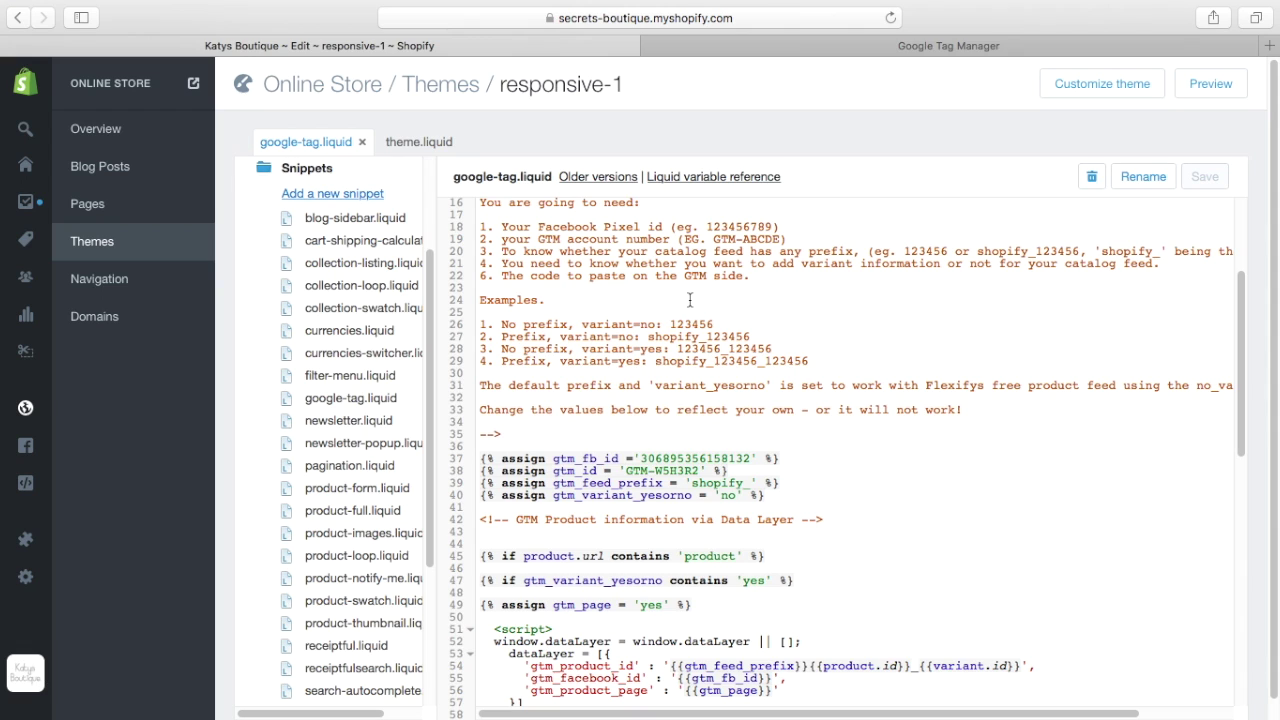
- Switch to the La Luna Chemise product page in Chrome and check its Facebook pixels with Pixel Helper
key(super+Tab)
key(super+Tab)
key(super+Tab)
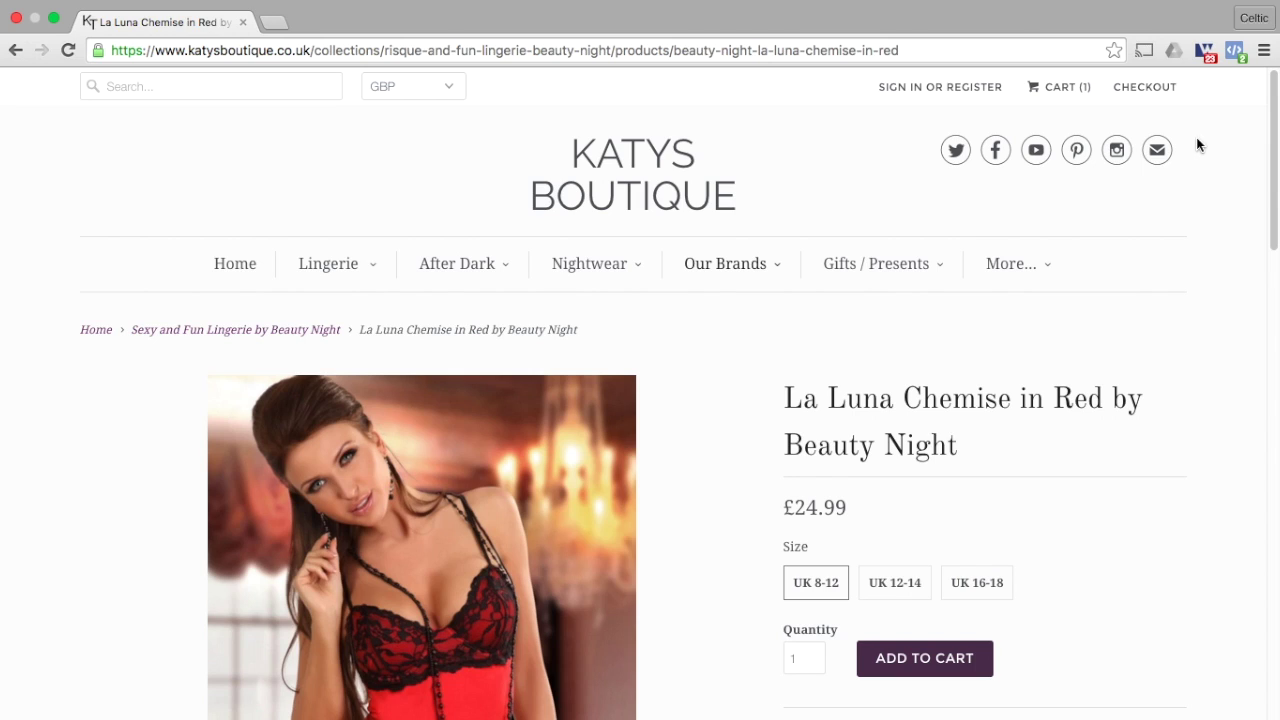
click(1239, 57)
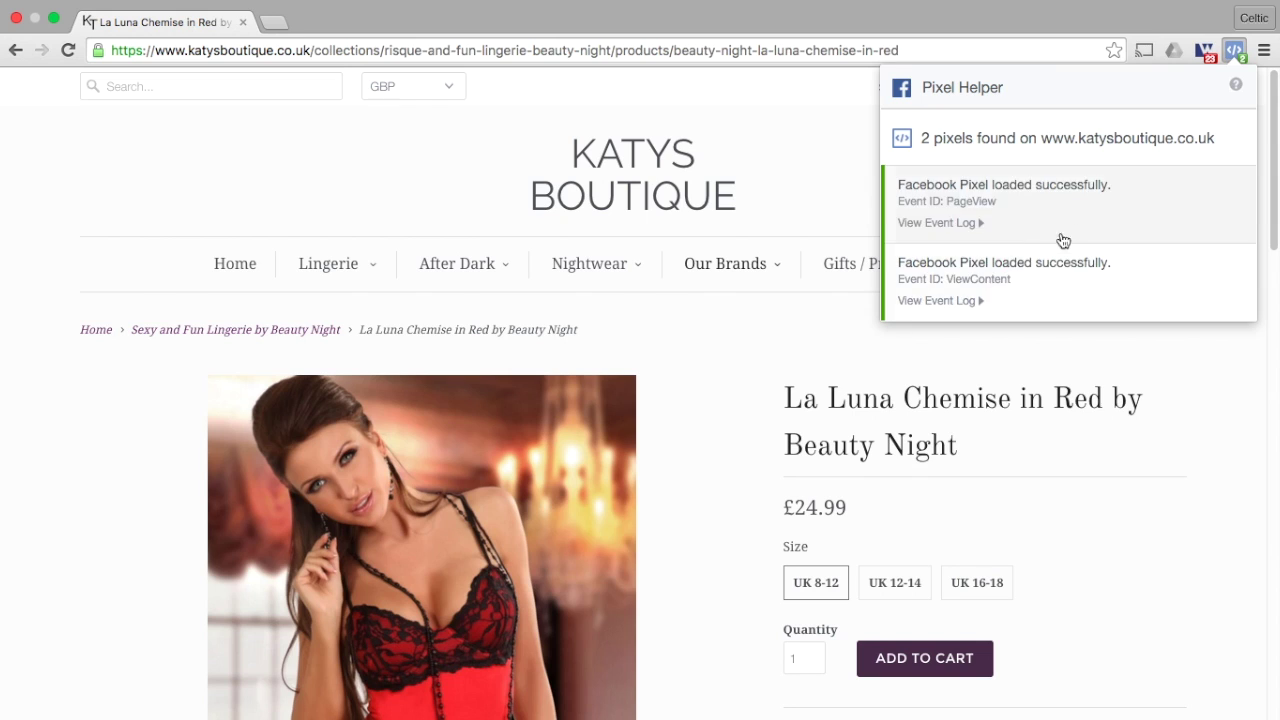
- Check the Facebook pixel events on the store's home page and After Dark collection page with Pixel Helper
click(252, 276)
click(243, 268)
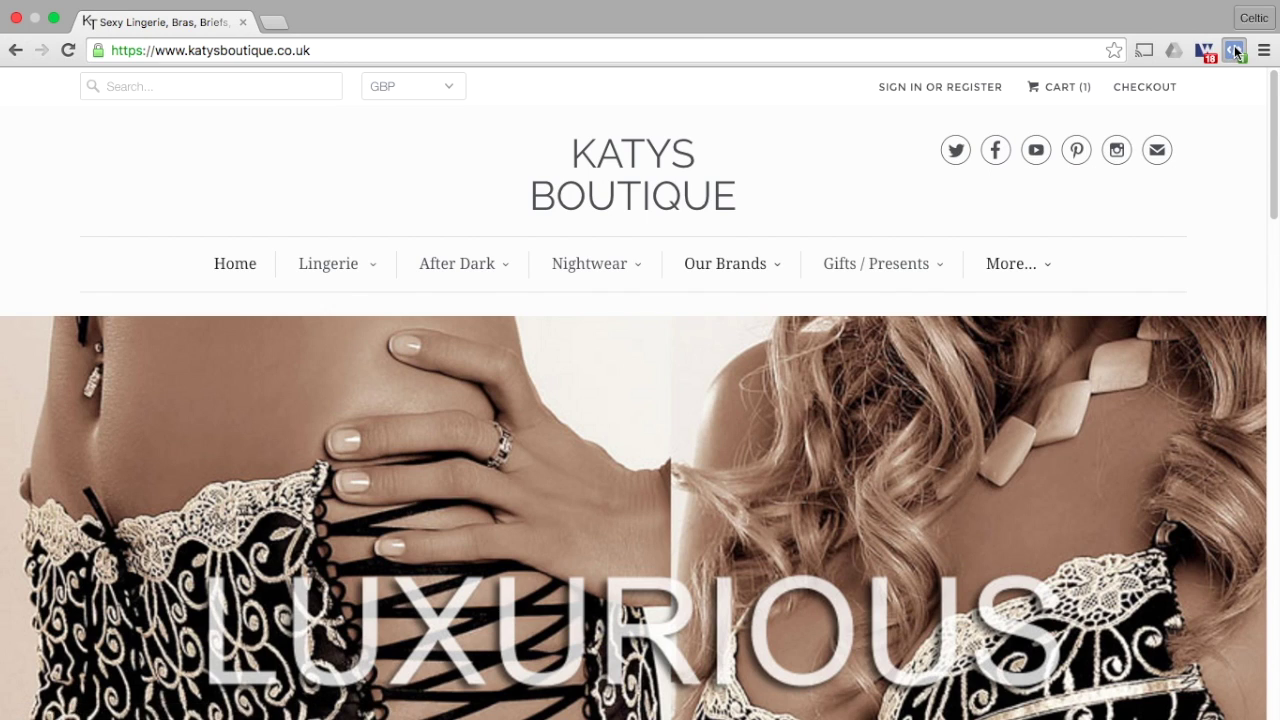
click(1236, 52)
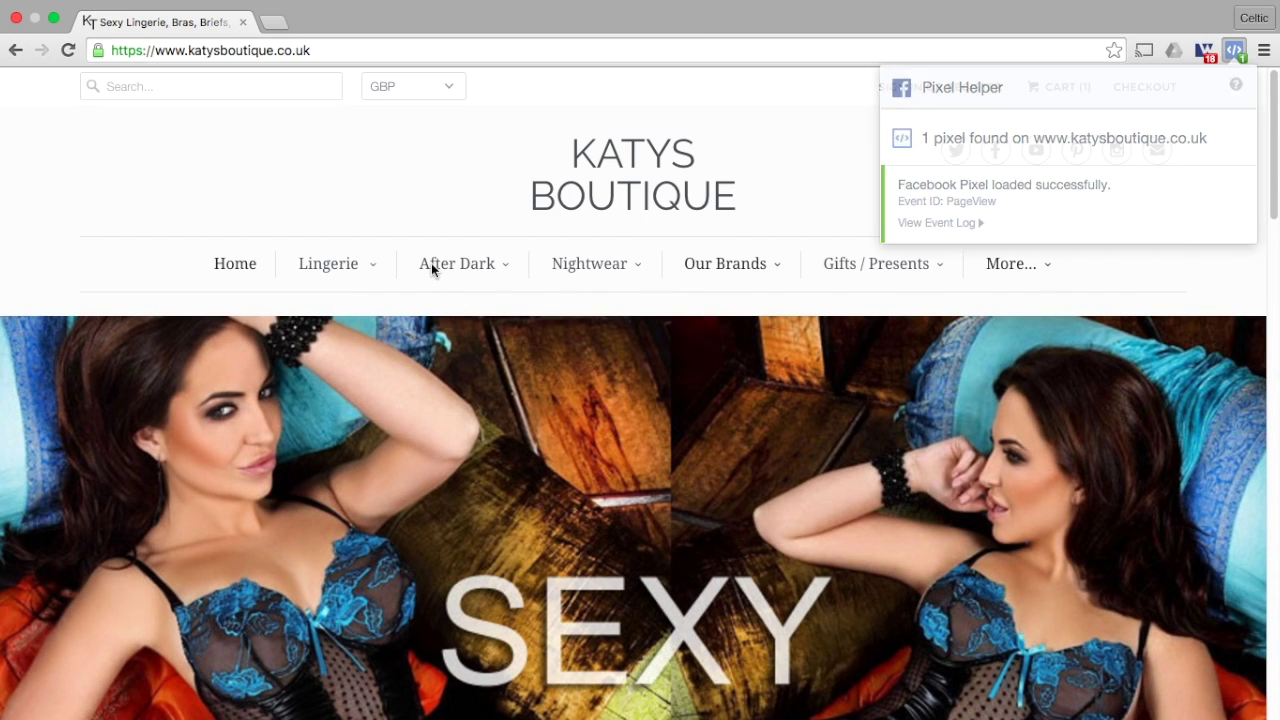
click(431, 263)
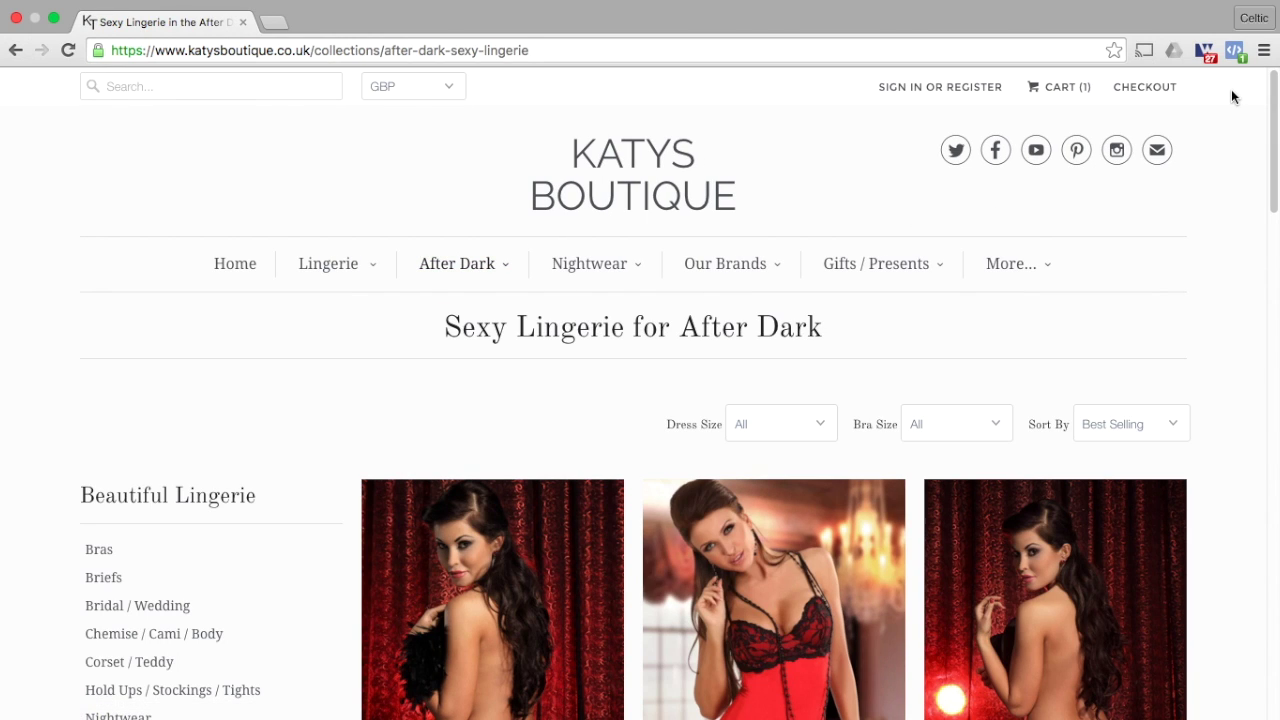
click(1234, 52)
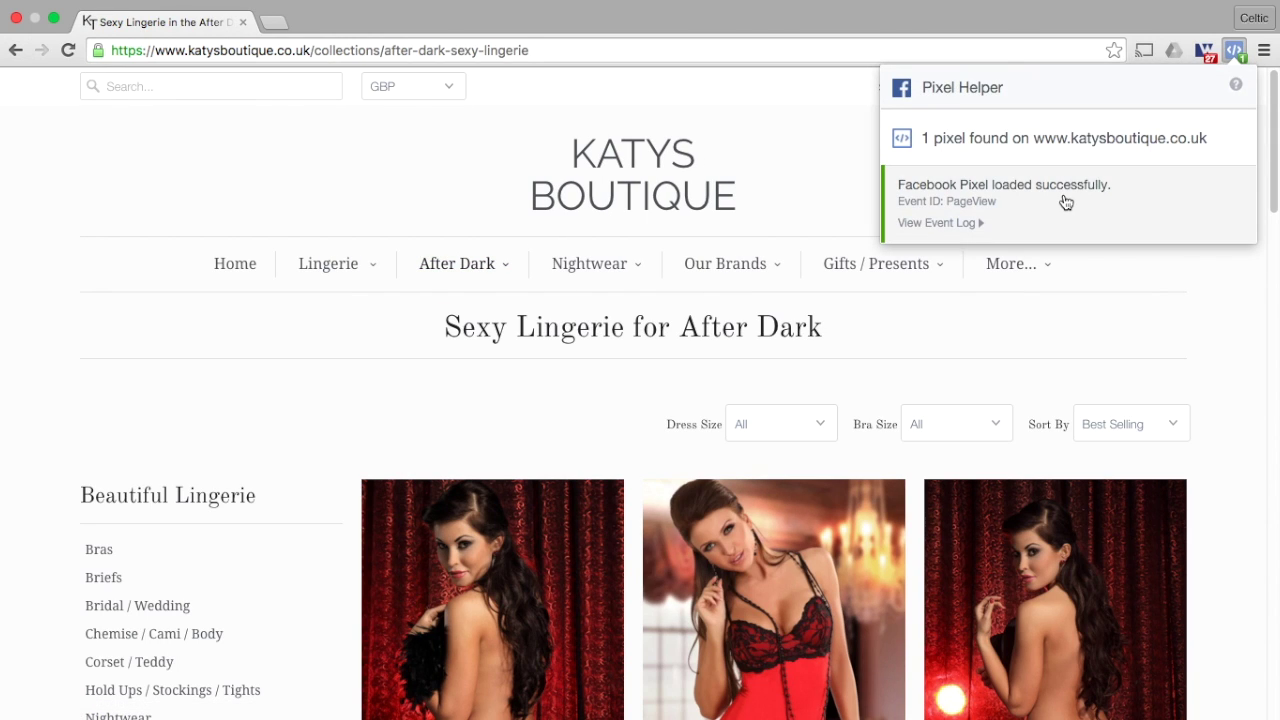
- Open the Chicca Brief In Black product page and inspect the ViewContent event log in Pixel Helper
click(532, 528)
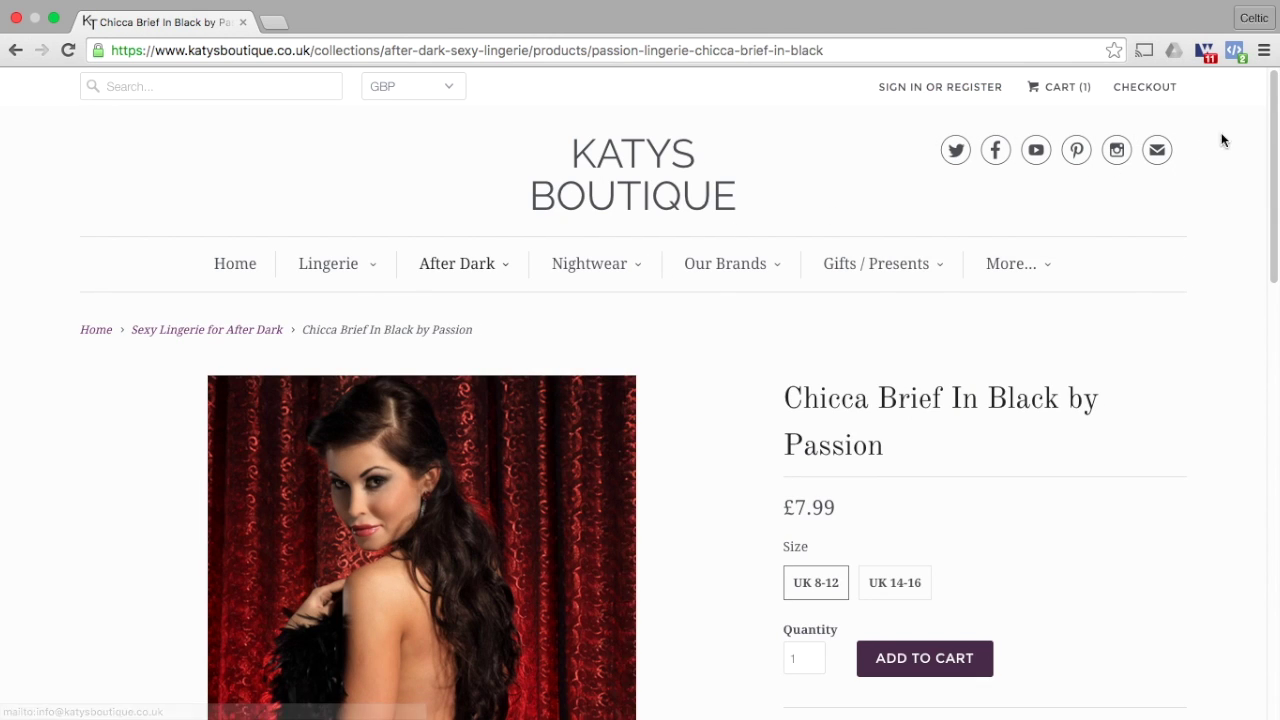
click(1234, 50)
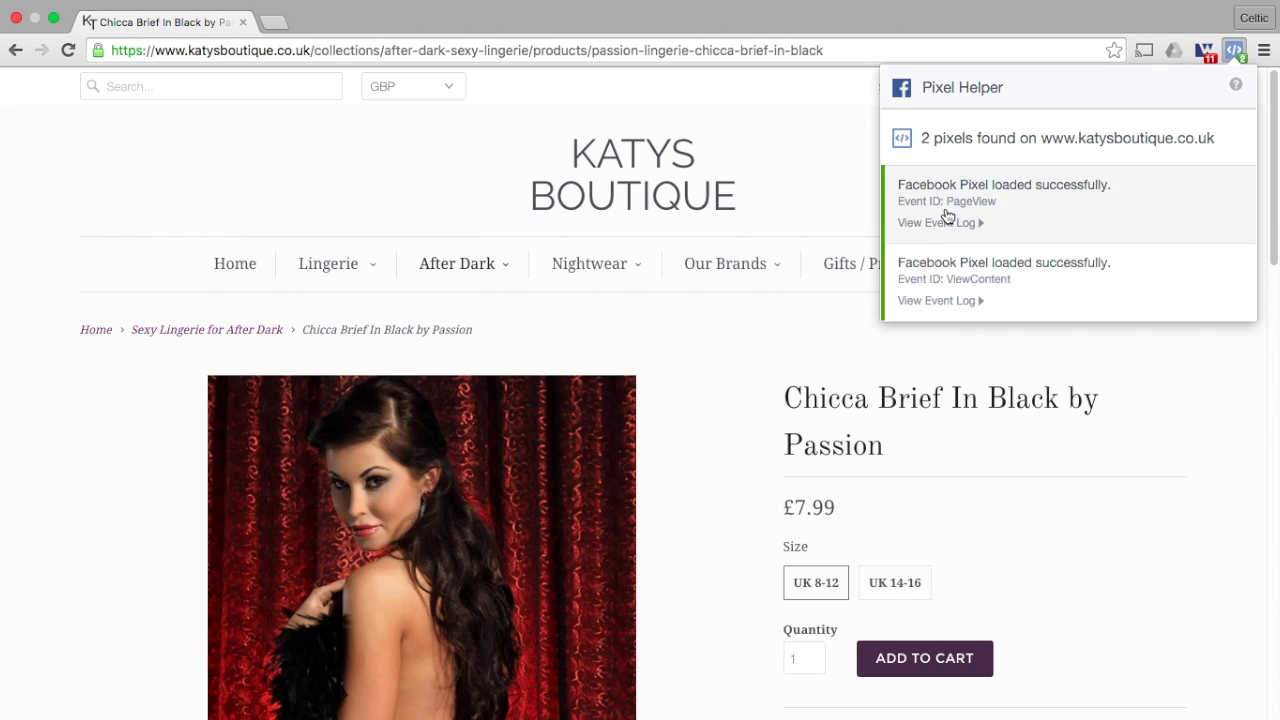
click(987, 304)
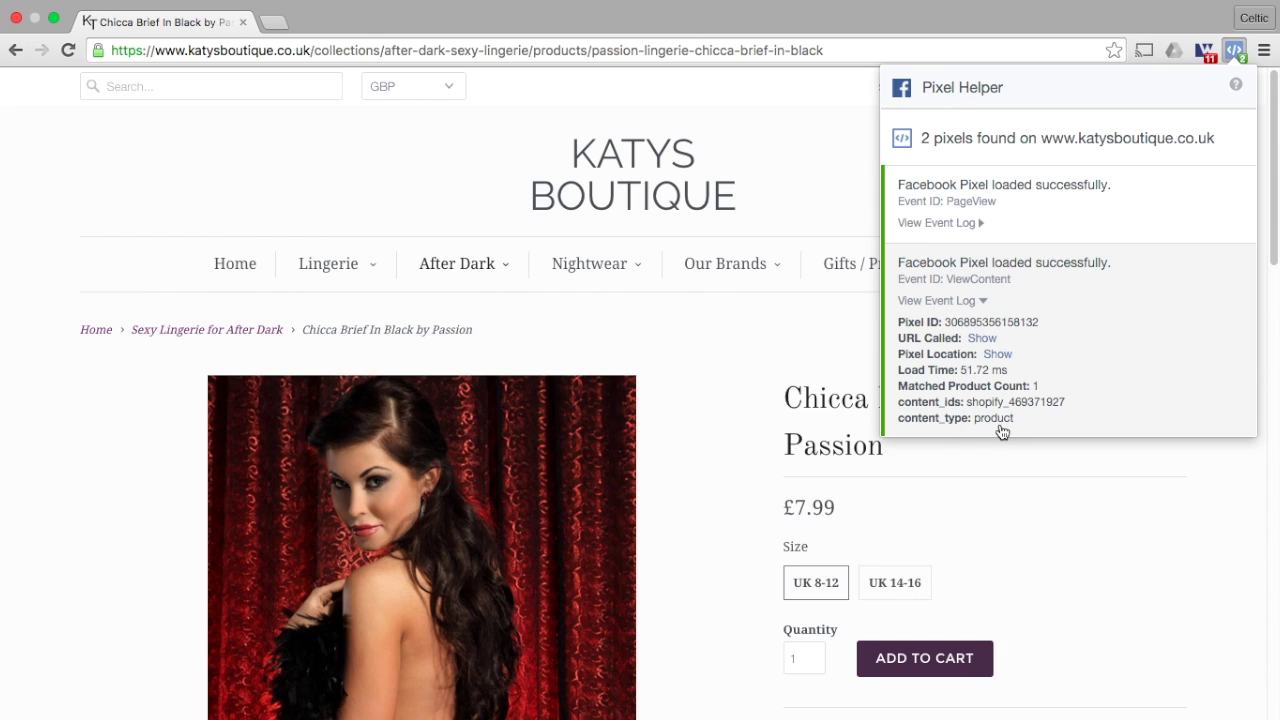
click(1037, 486)
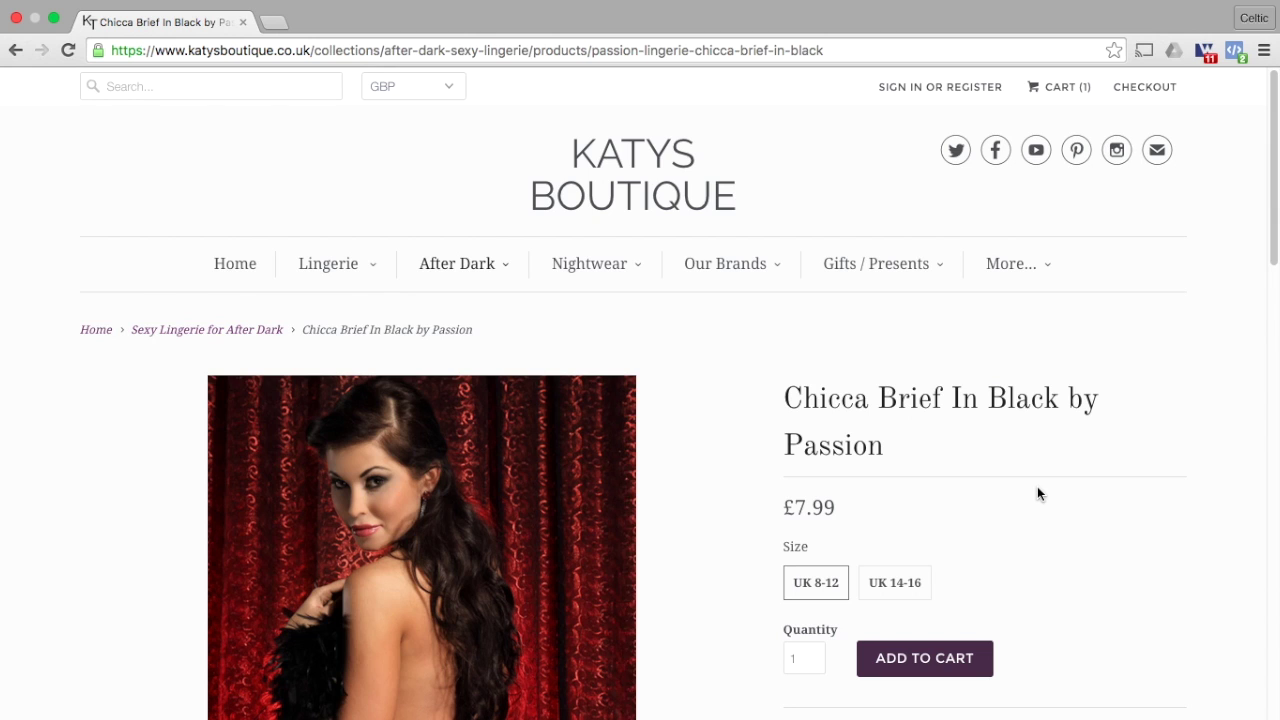
- Switch to Google Tag Manager in Safari and view the container's user-defined variables
key(super+Tab)
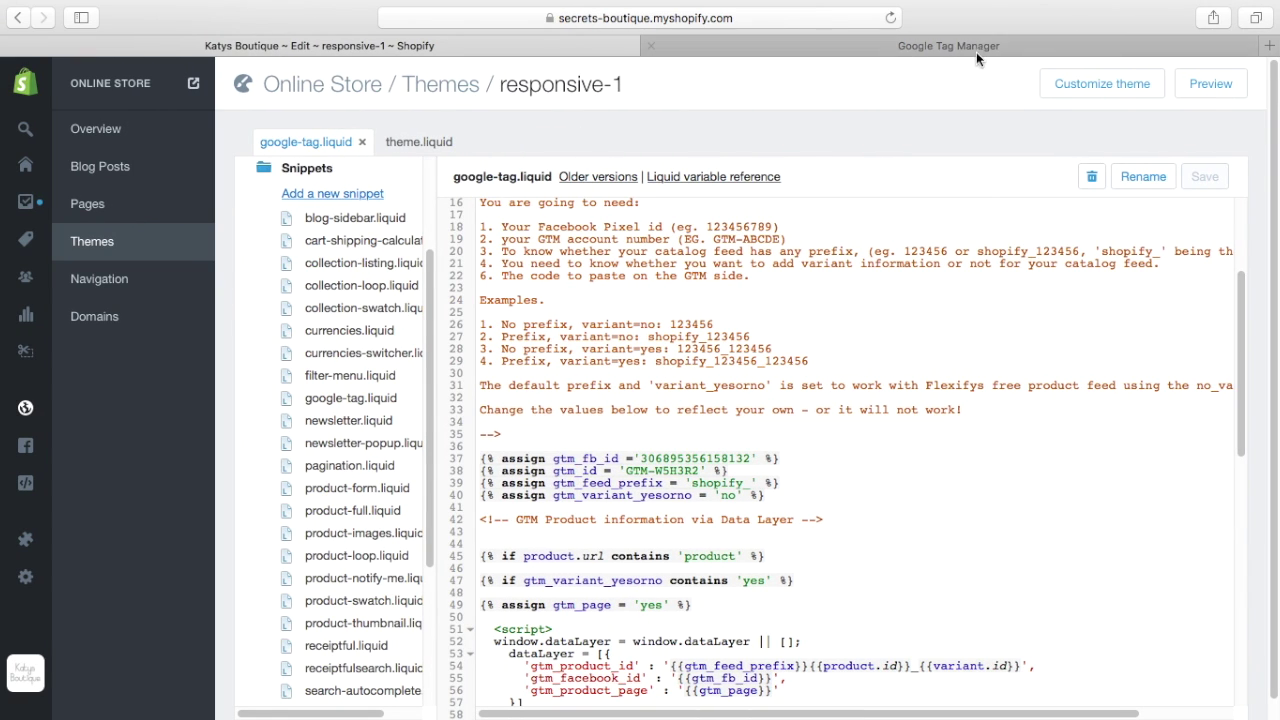
click(976, 52)
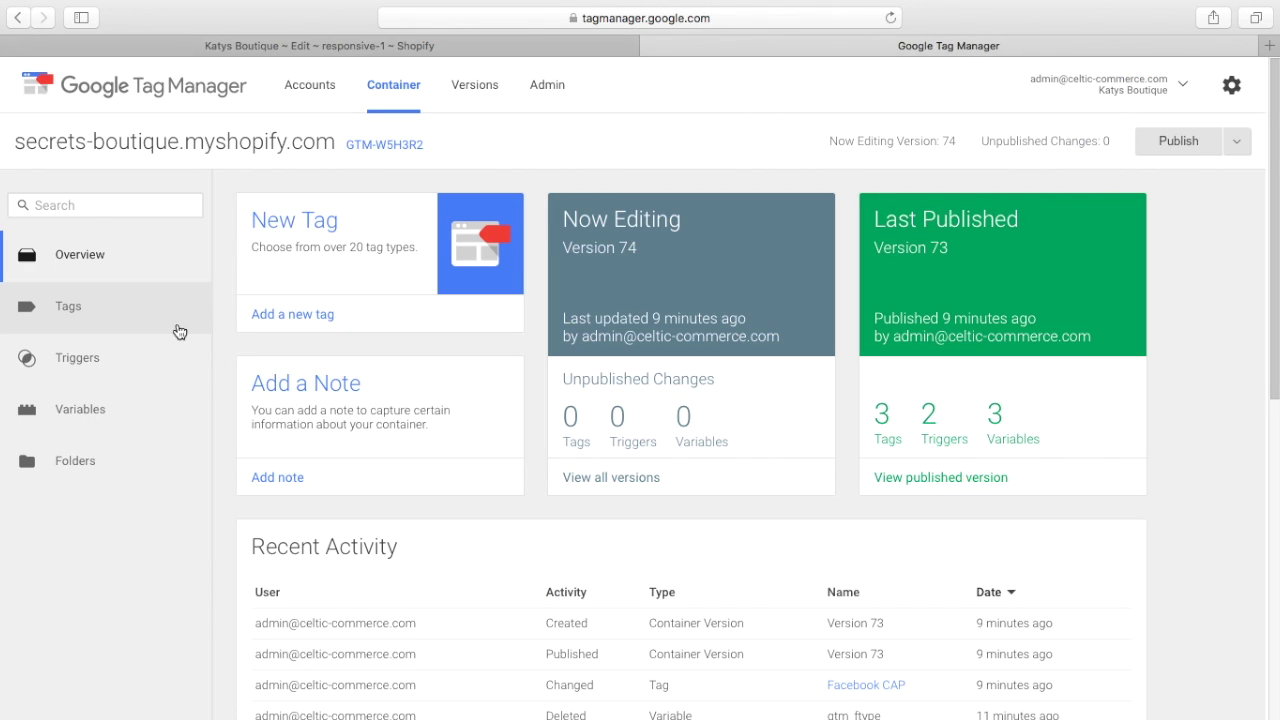
click(99, 409)
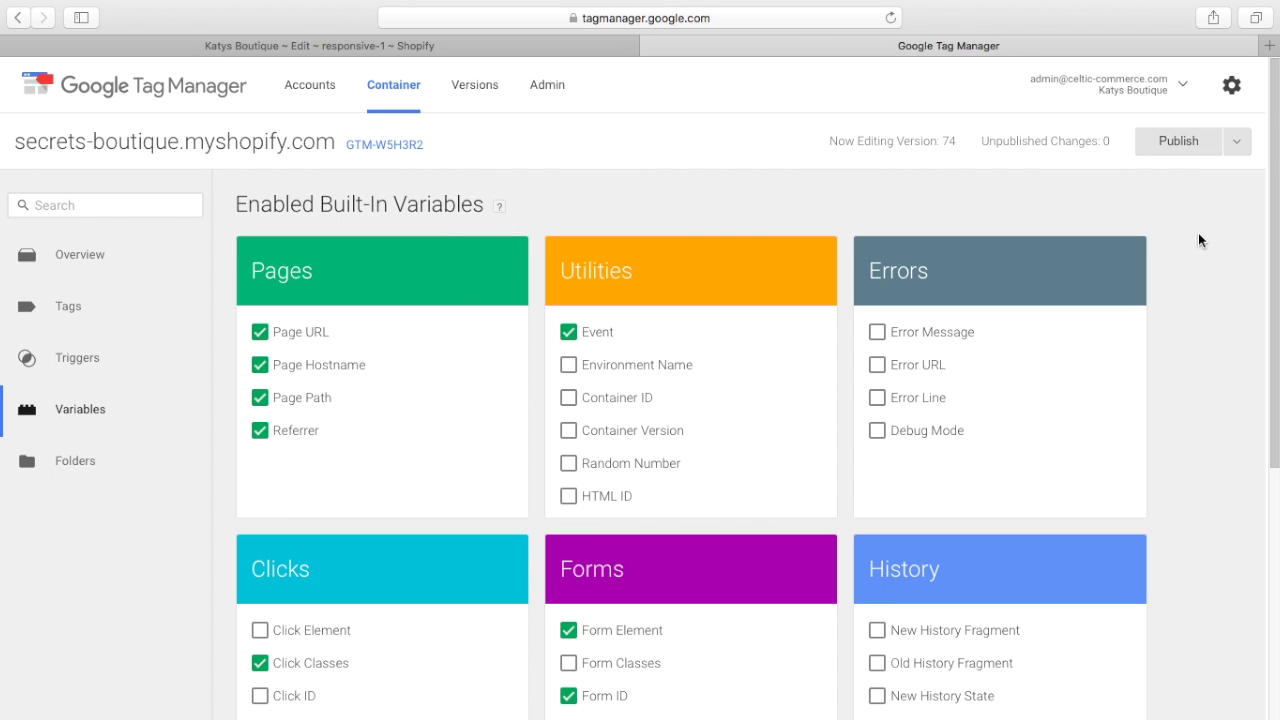
drag(1274, 200, 1266, 277)
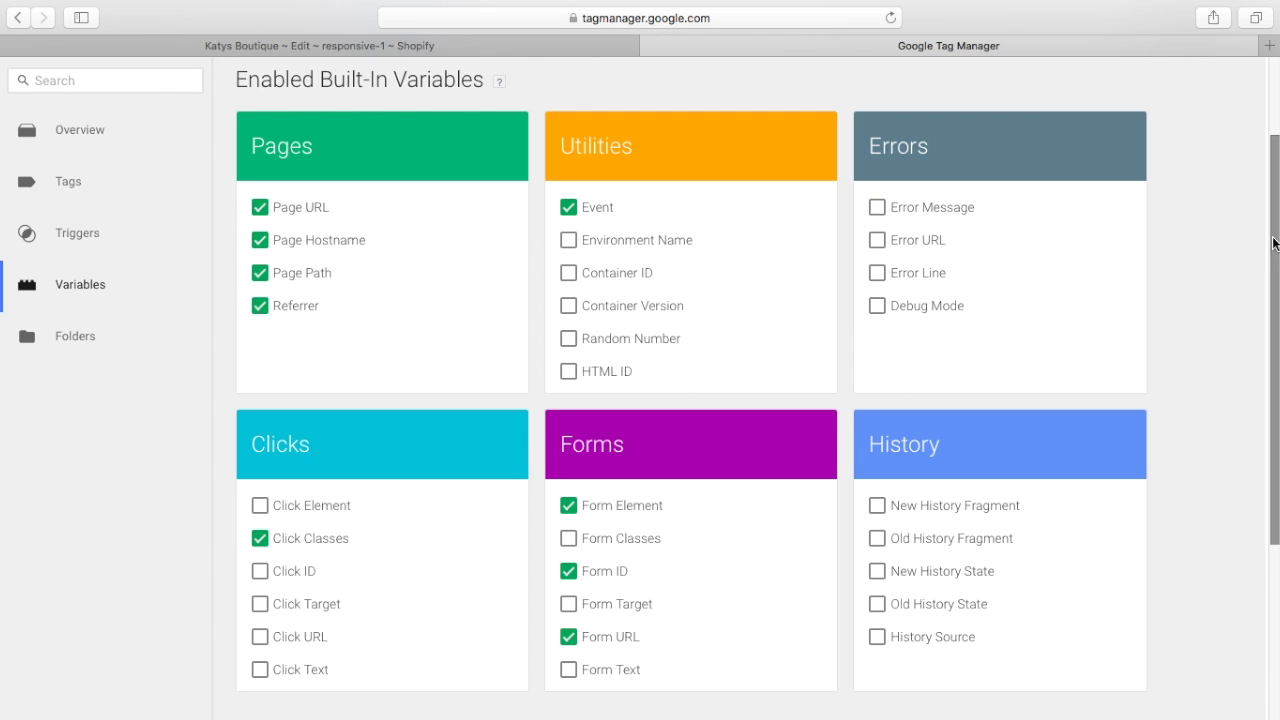
scroll(1200, 317, down, 5)
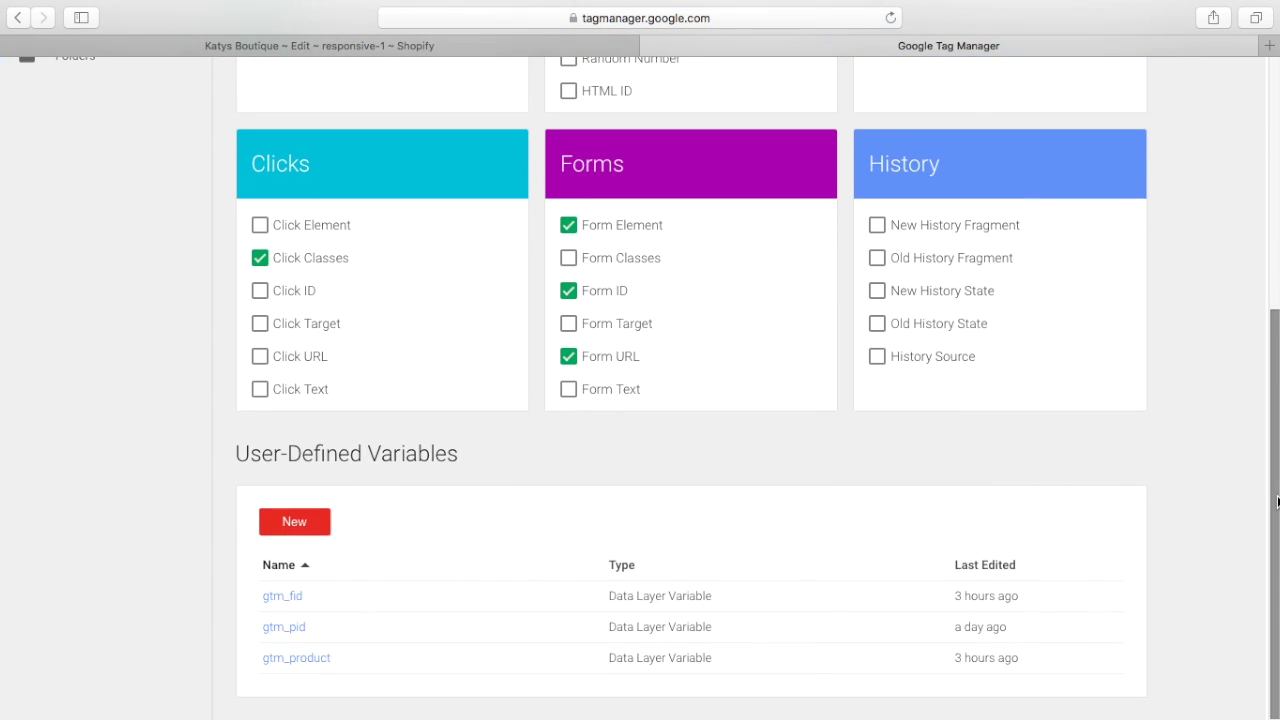
- Open the gtm_fid variable and examine its name, type and data layer configuration
click(296, 599)
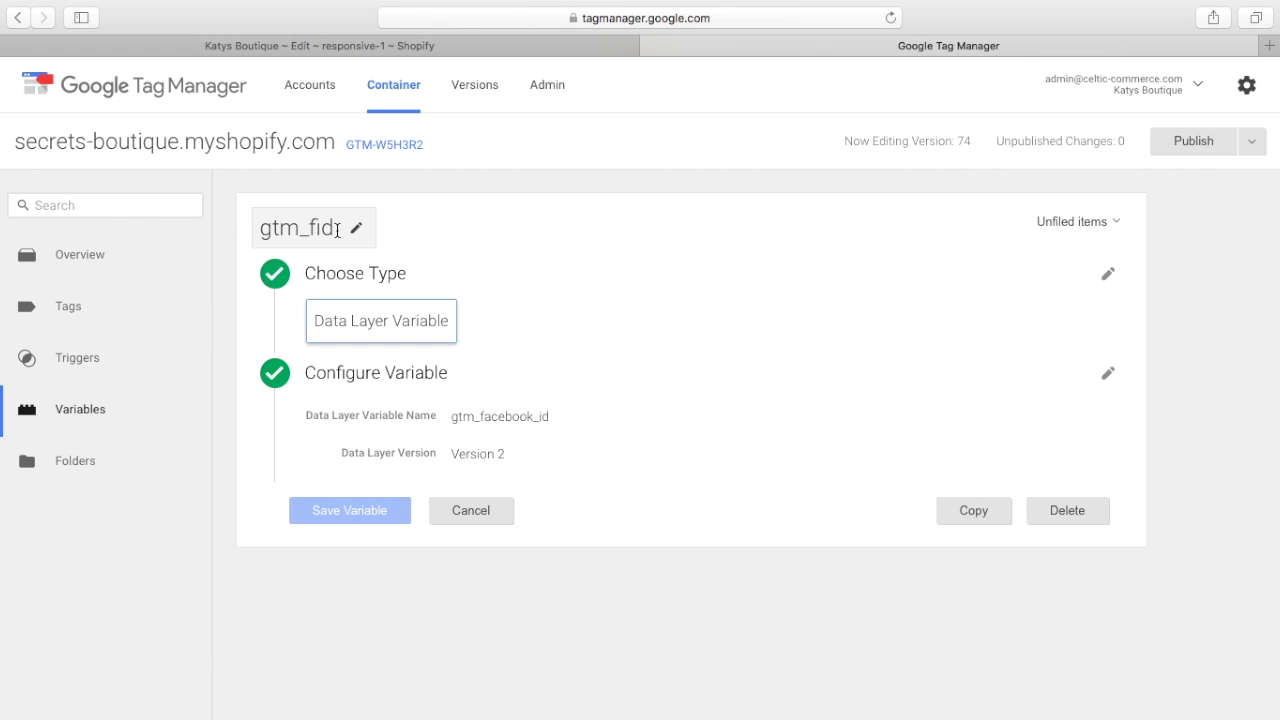
drag(337, 230, 257, 237)
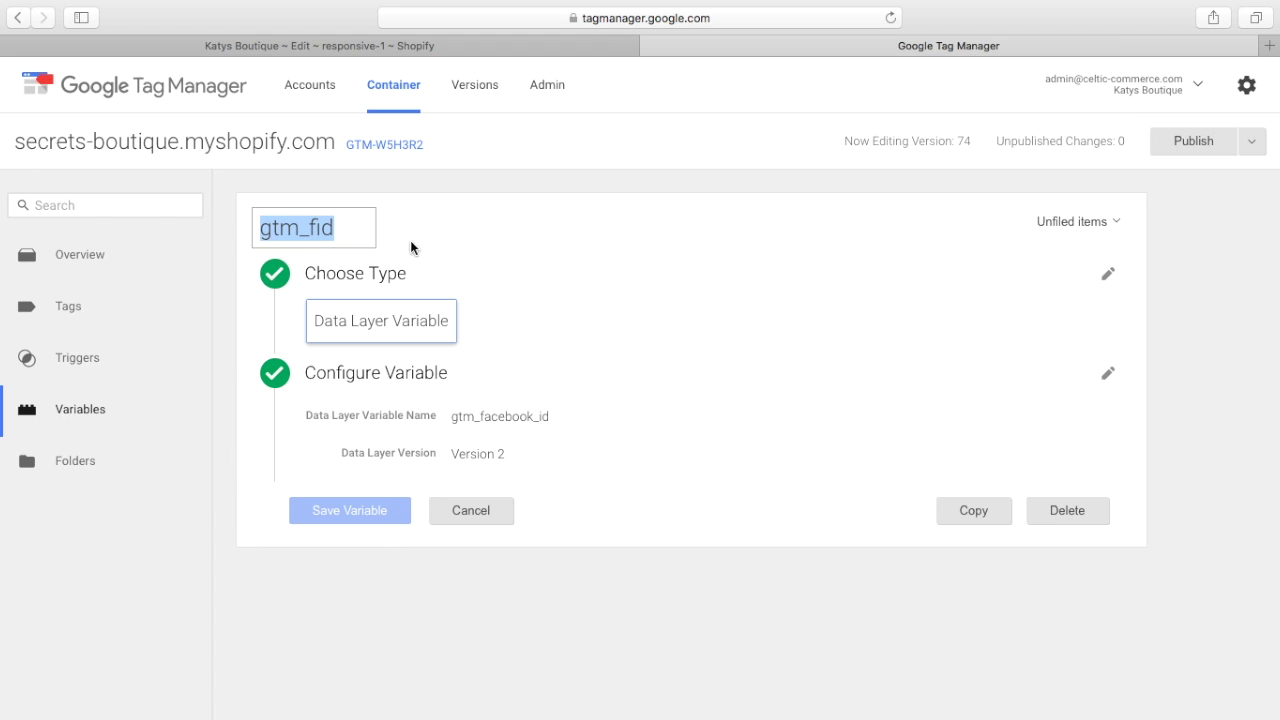
click(441, 245)
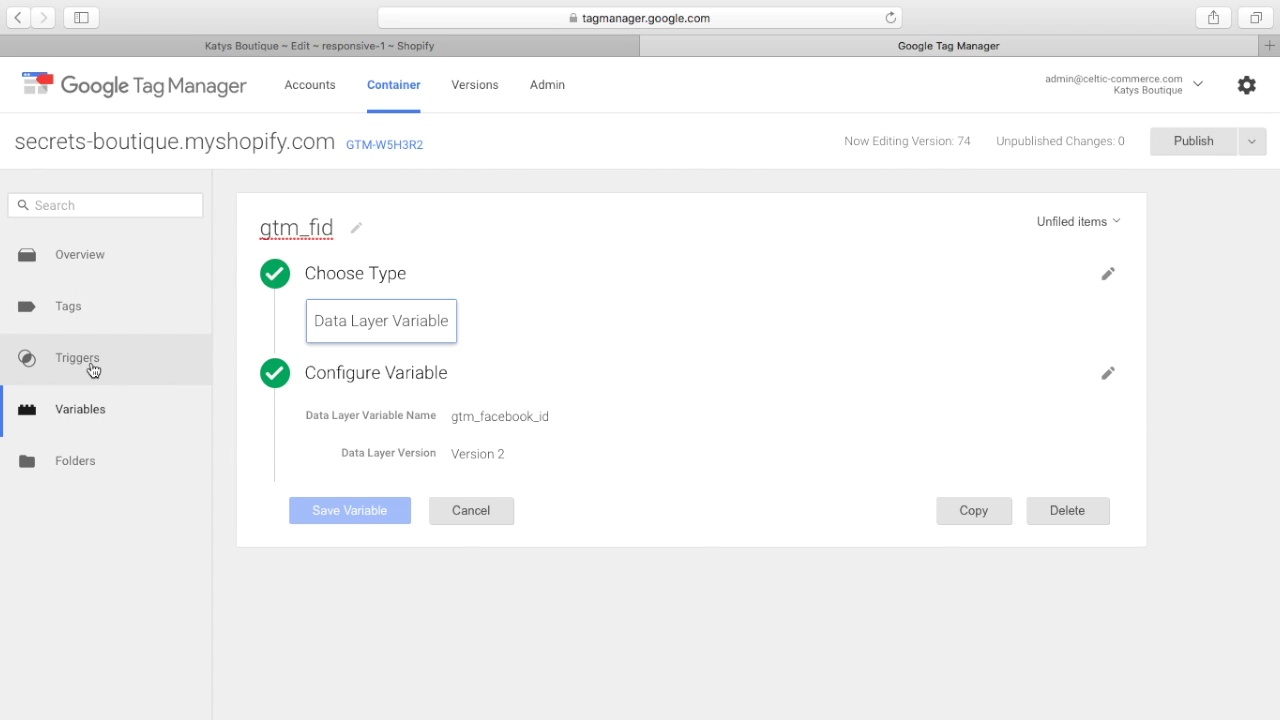
- Return to the container's user-defined variables and open gtm_pid to examine its data layer configuration
click(88, 411)
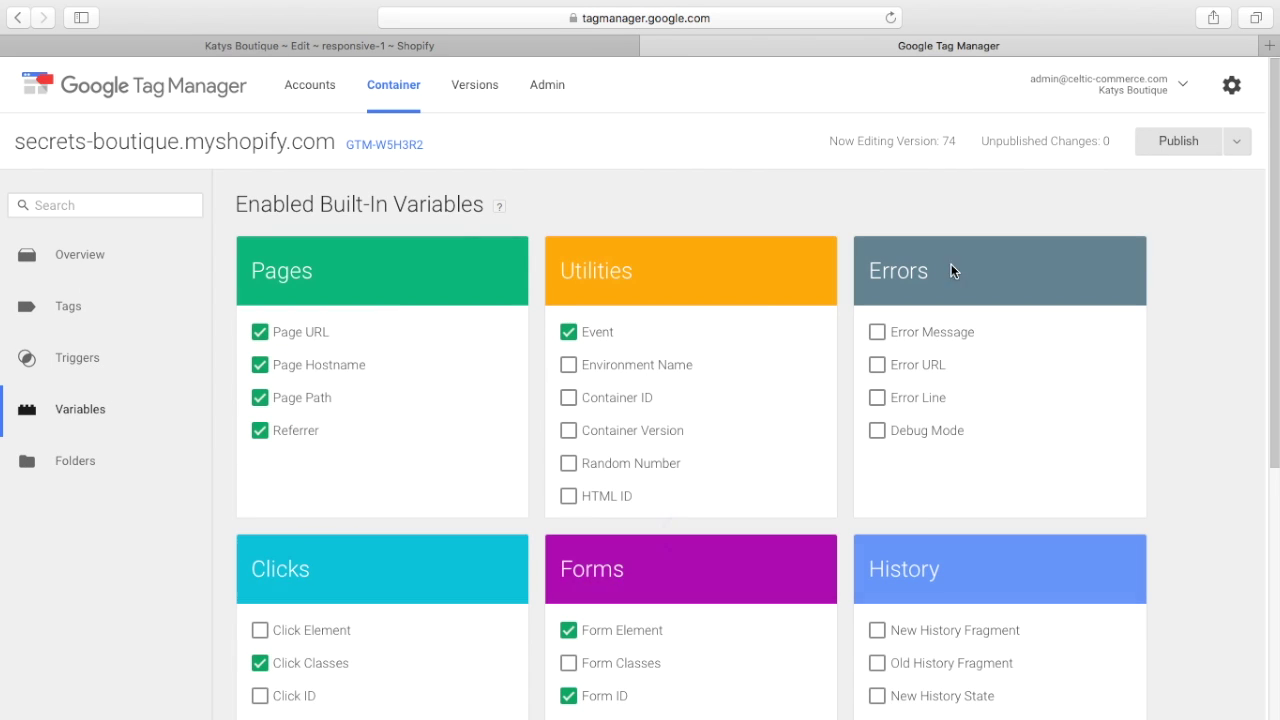
drag(1277, 160, 1261, 459)
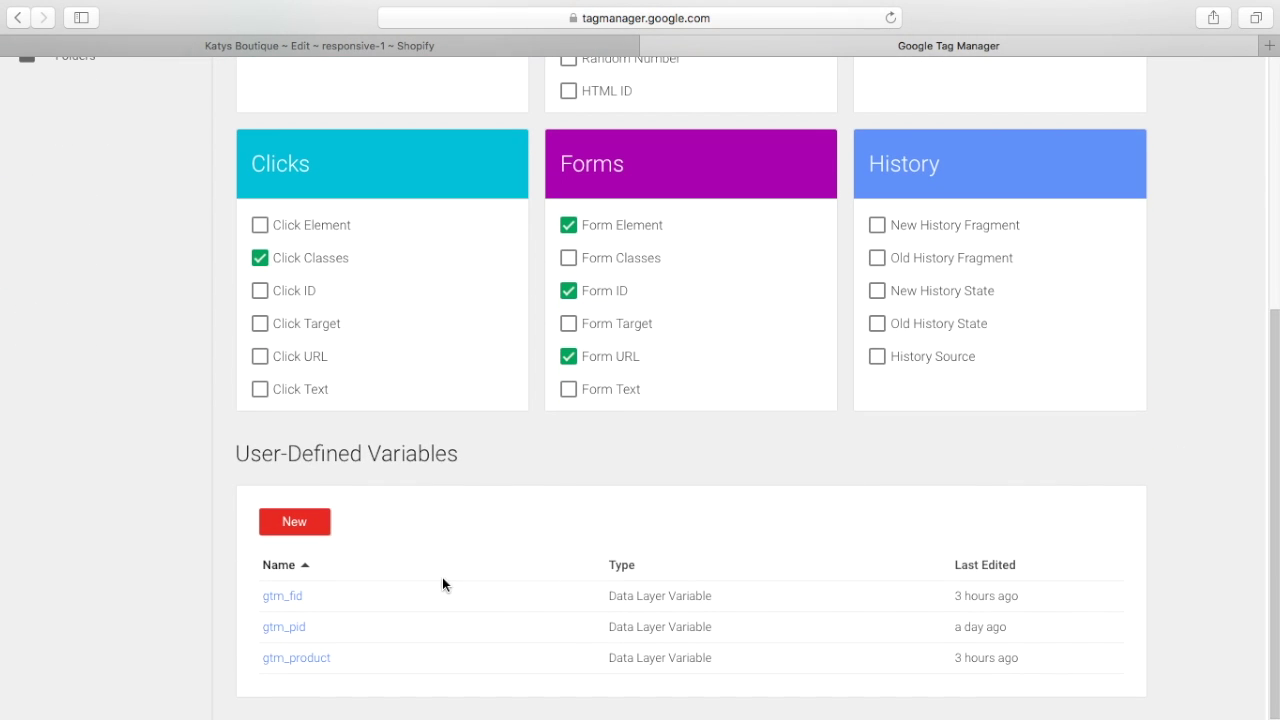
click(300, 627)
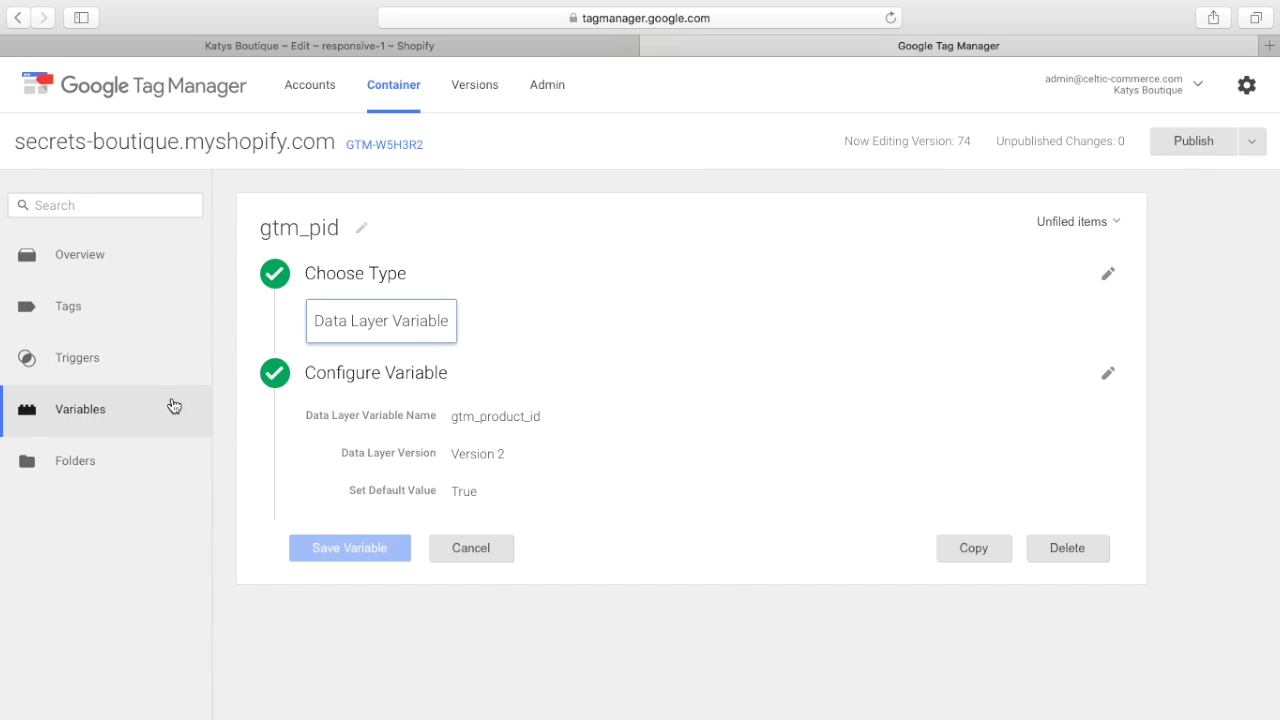
- Open the gtm_product variable from the user-defined variables and examine its name, type and data layer configuration
click(104, 412)
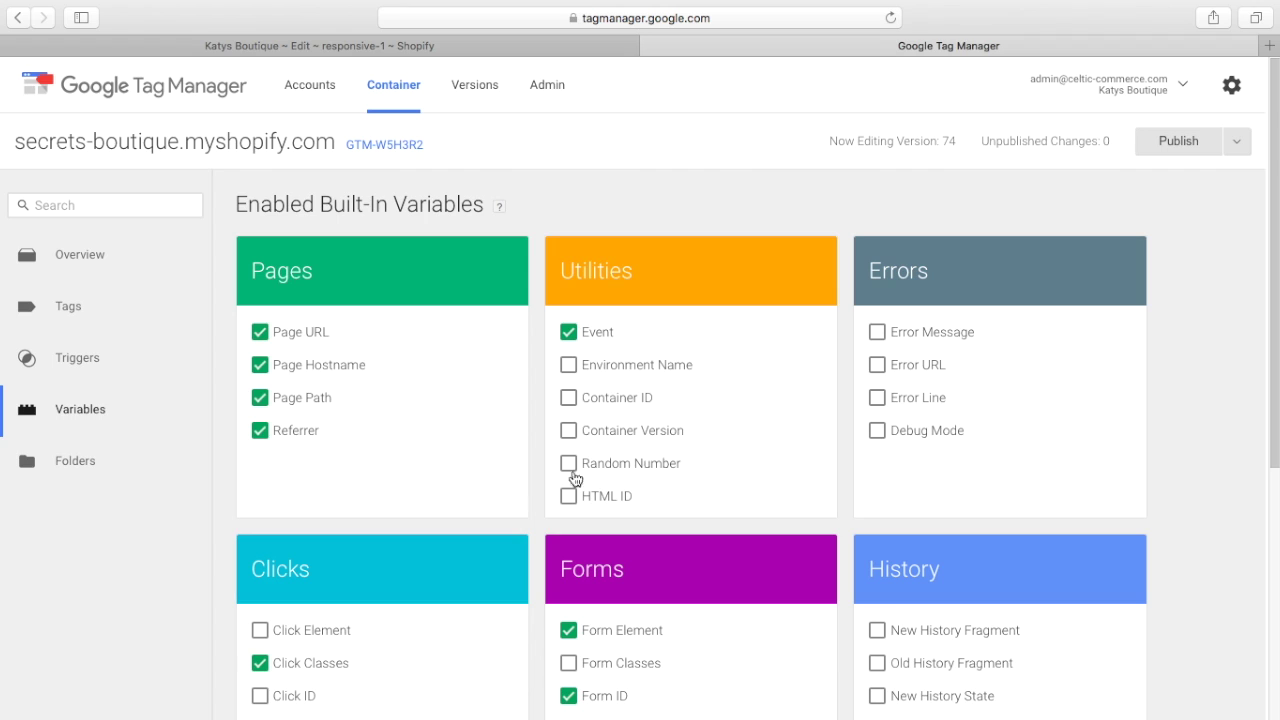
scroll(827, 354, down, 5)
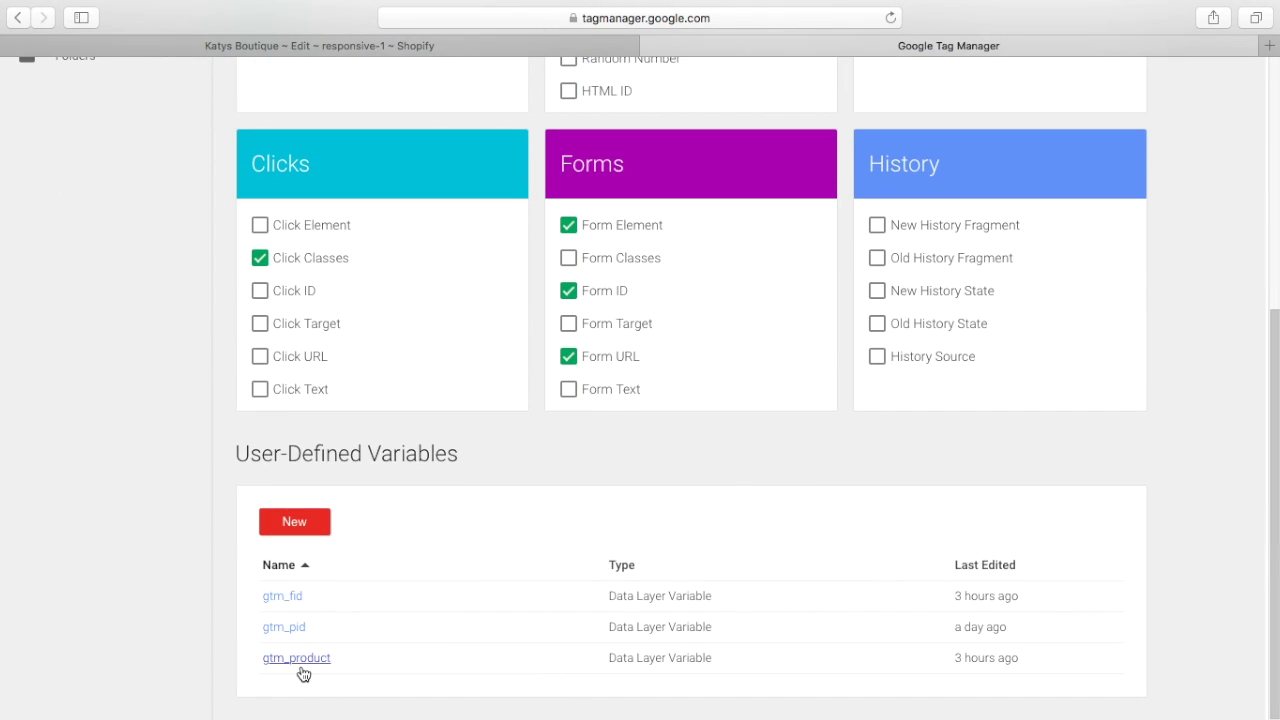
click(300, 660)
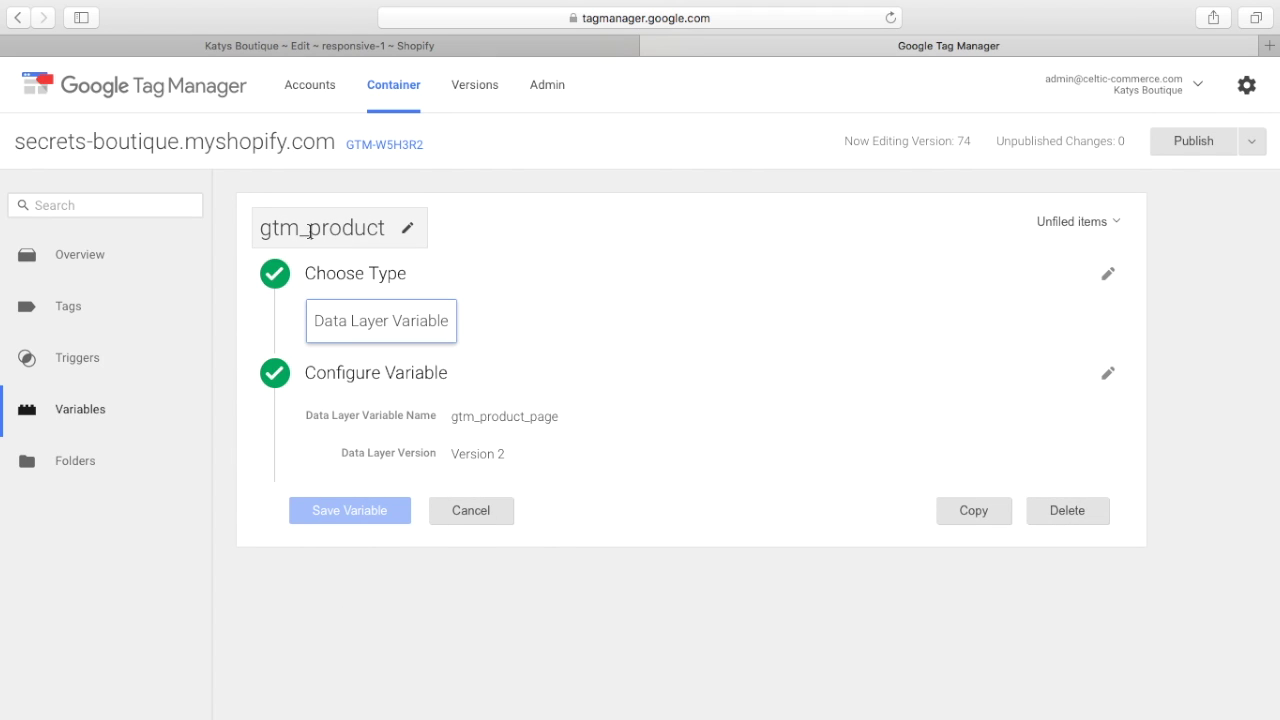
click(386, 226)
drag(386, 226, 264, 230)
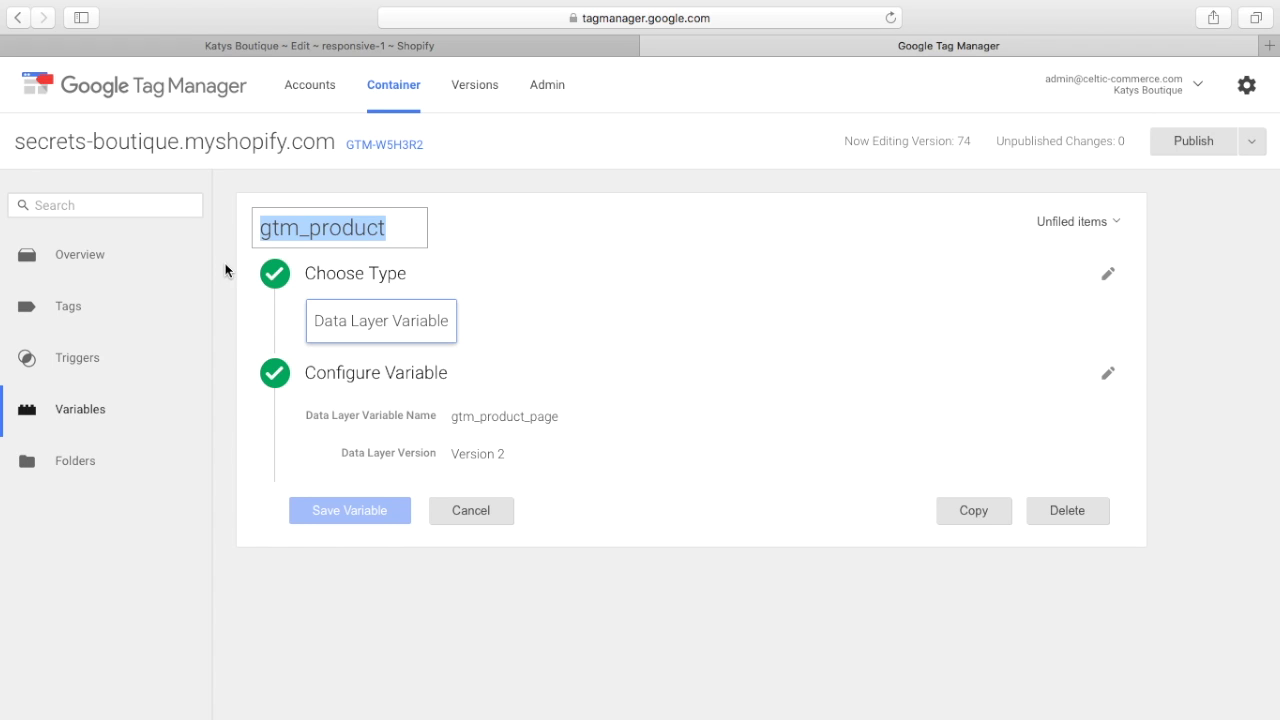
- Open the Facebook CAP tag and review its custom HTML pixel code and firing trigger
click(89, 316)
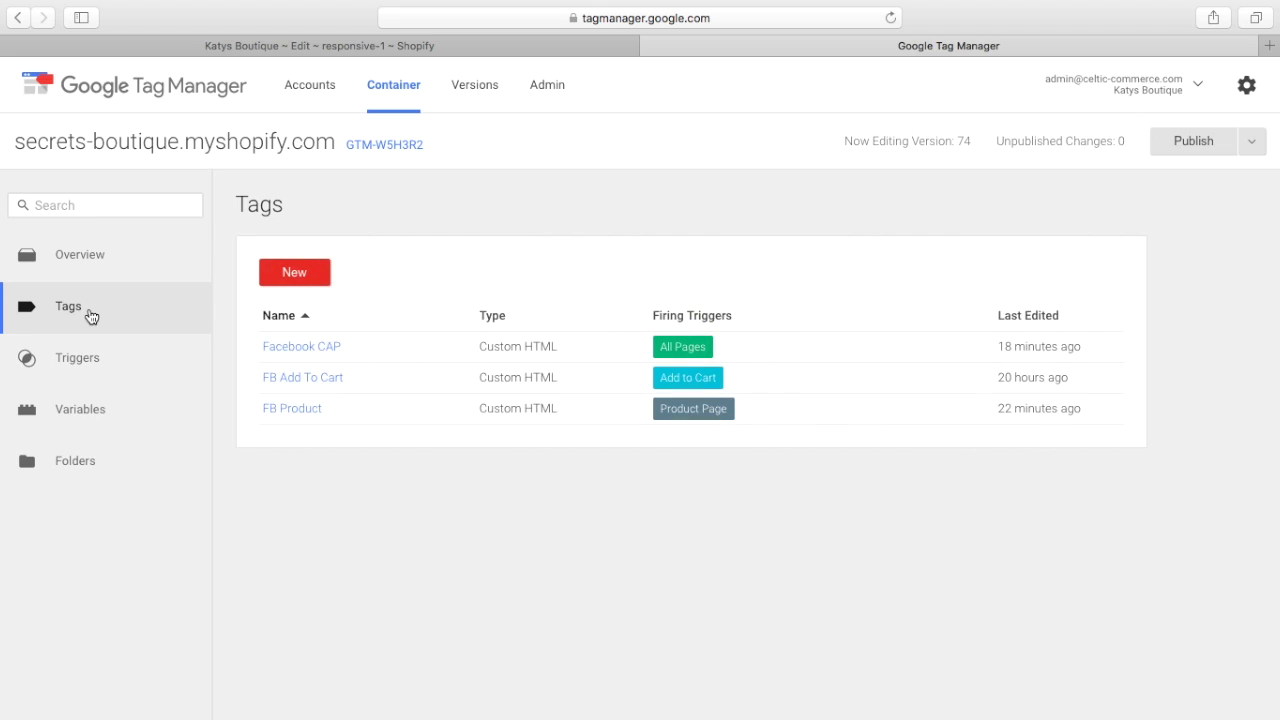
click(320, 348)
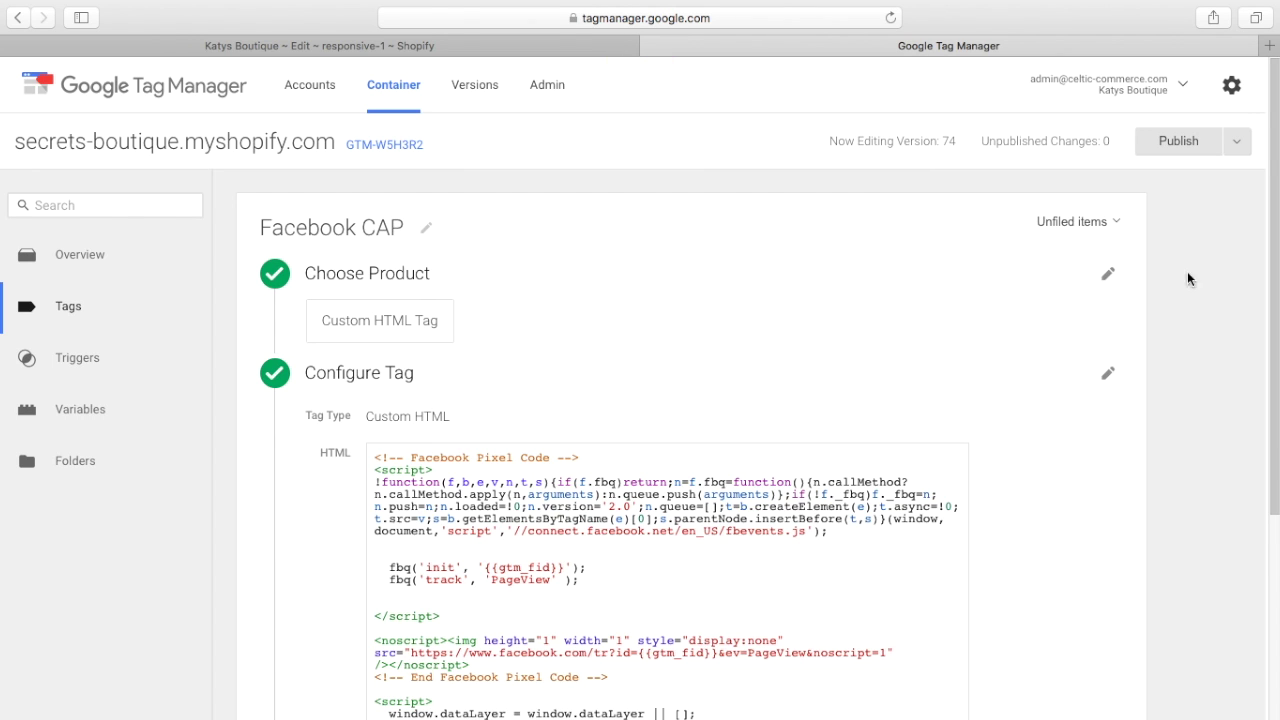
drag(1276, 221, 1276, 361)
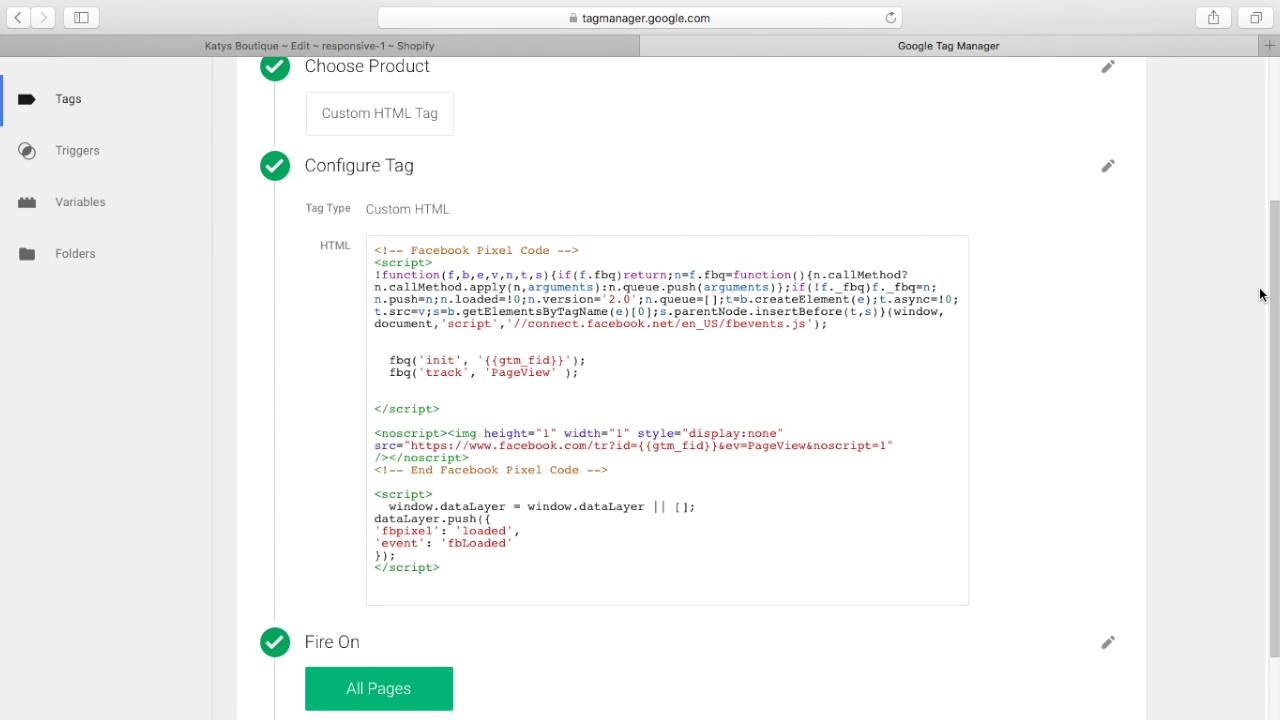
scroll(1270, 400, down, 2)
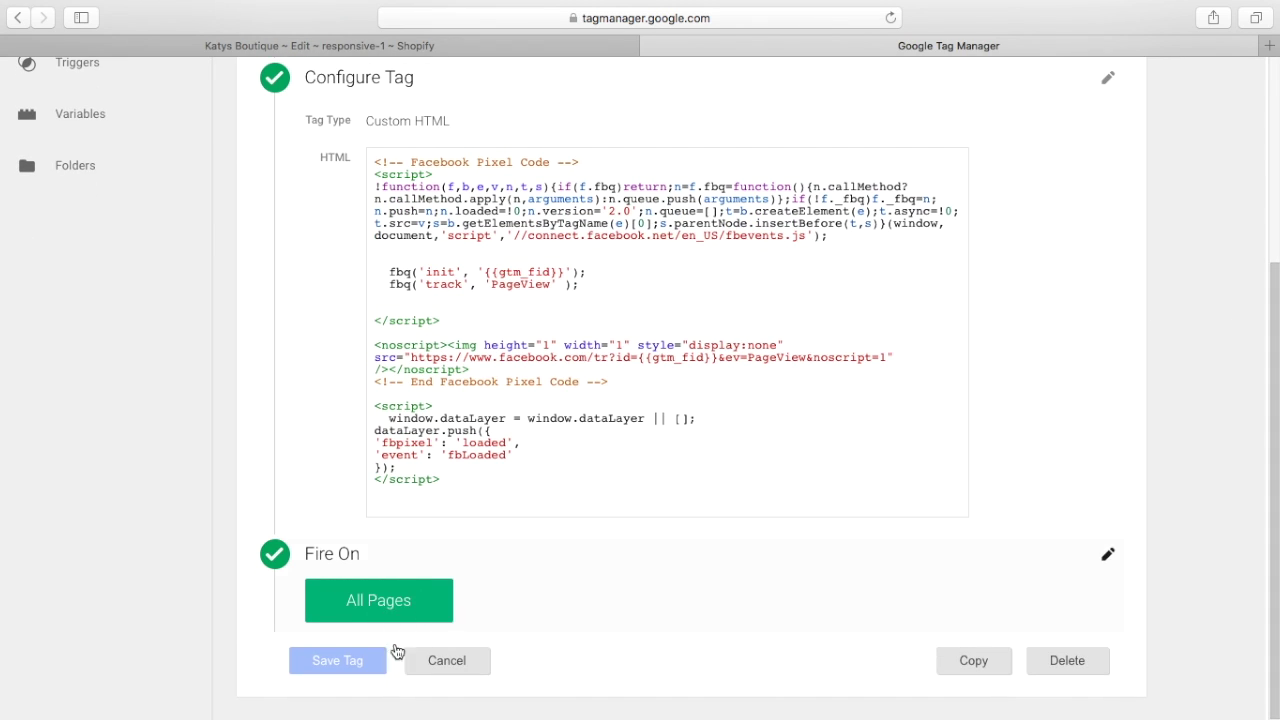
- Open the Facebook CAP tag's configuration, inspect its HTML and advanced firing settings, and return to the tag list without saving
click(1107, 82)
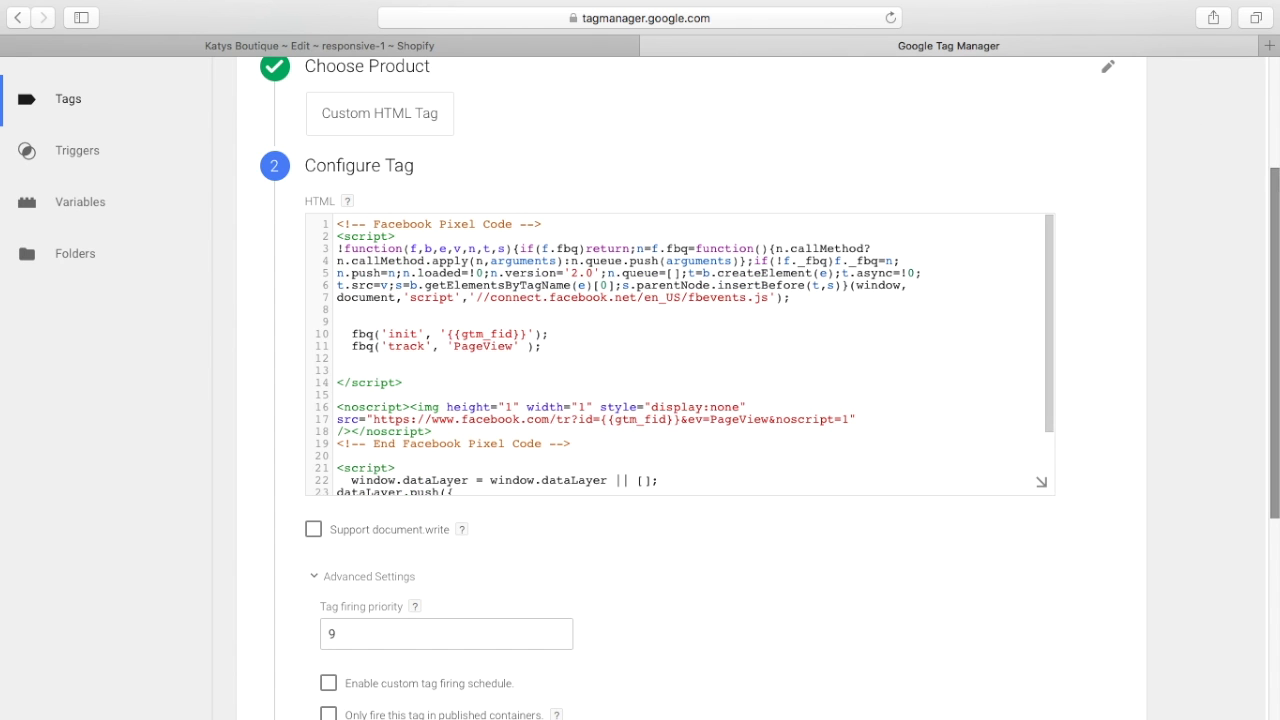
scroll(564, 345, down, 5)
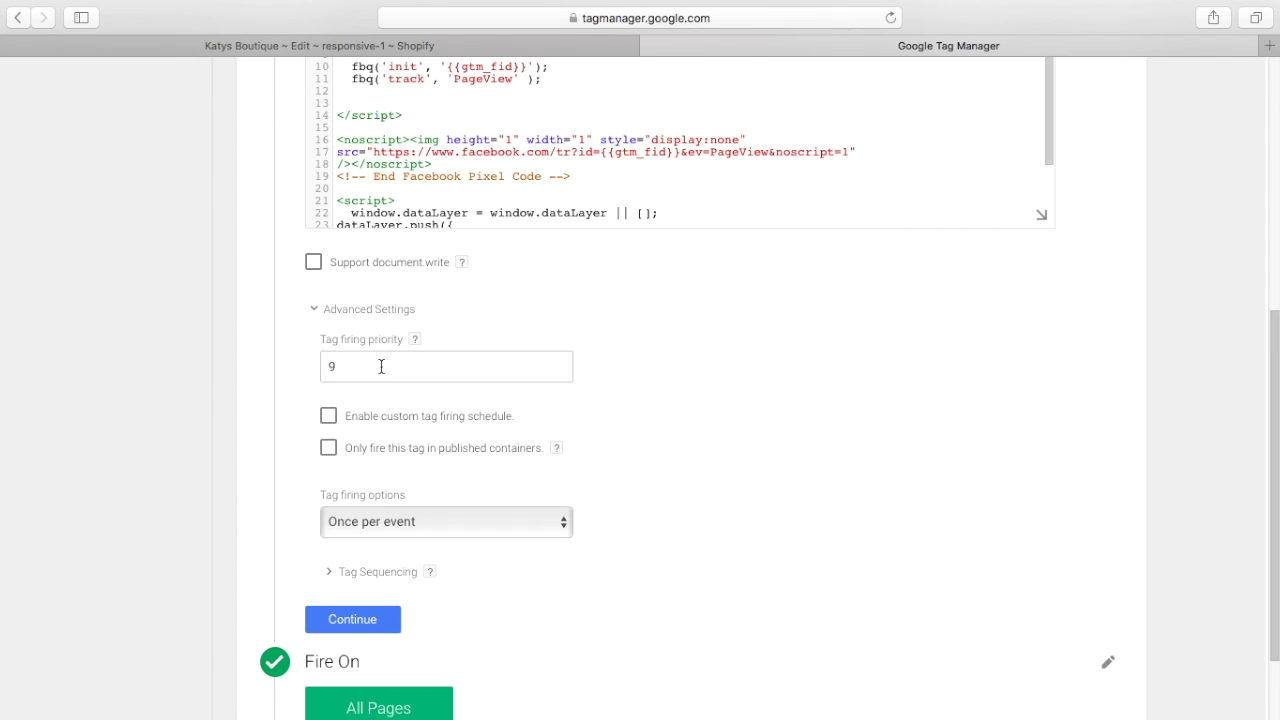
drag(1276, 347, 1275, 220)
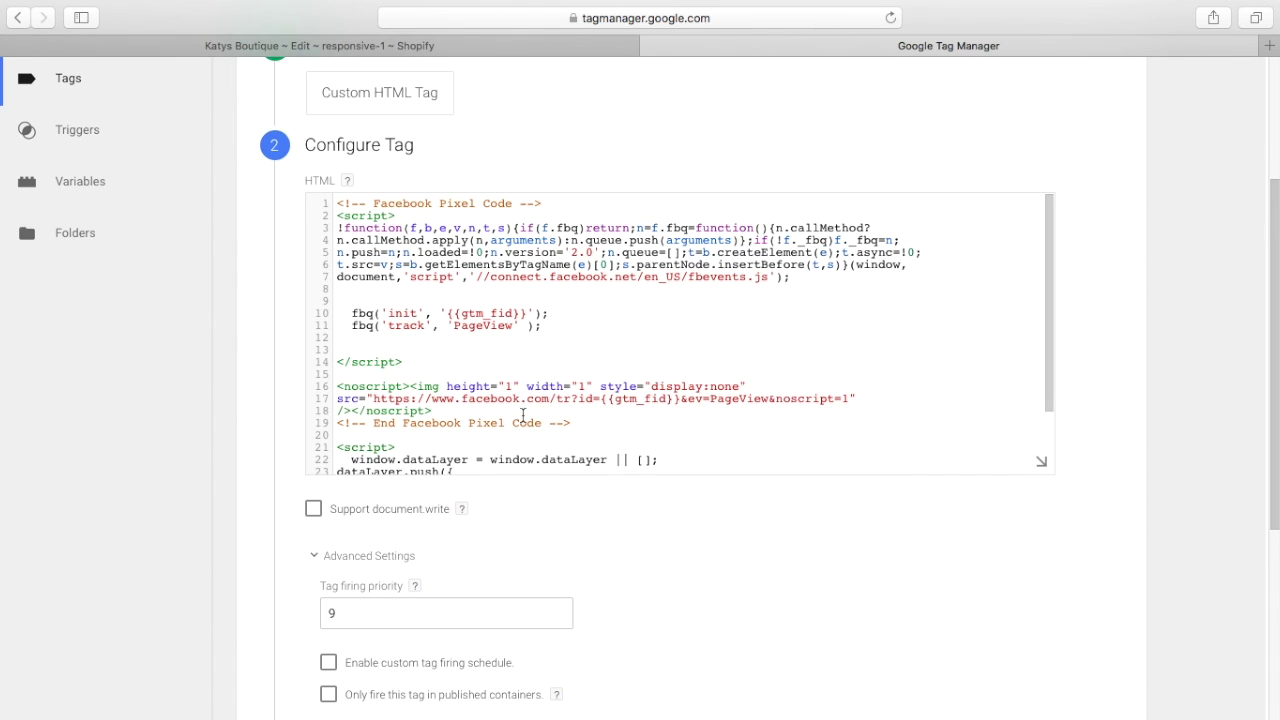
scroll(1028, 324, down, 7)
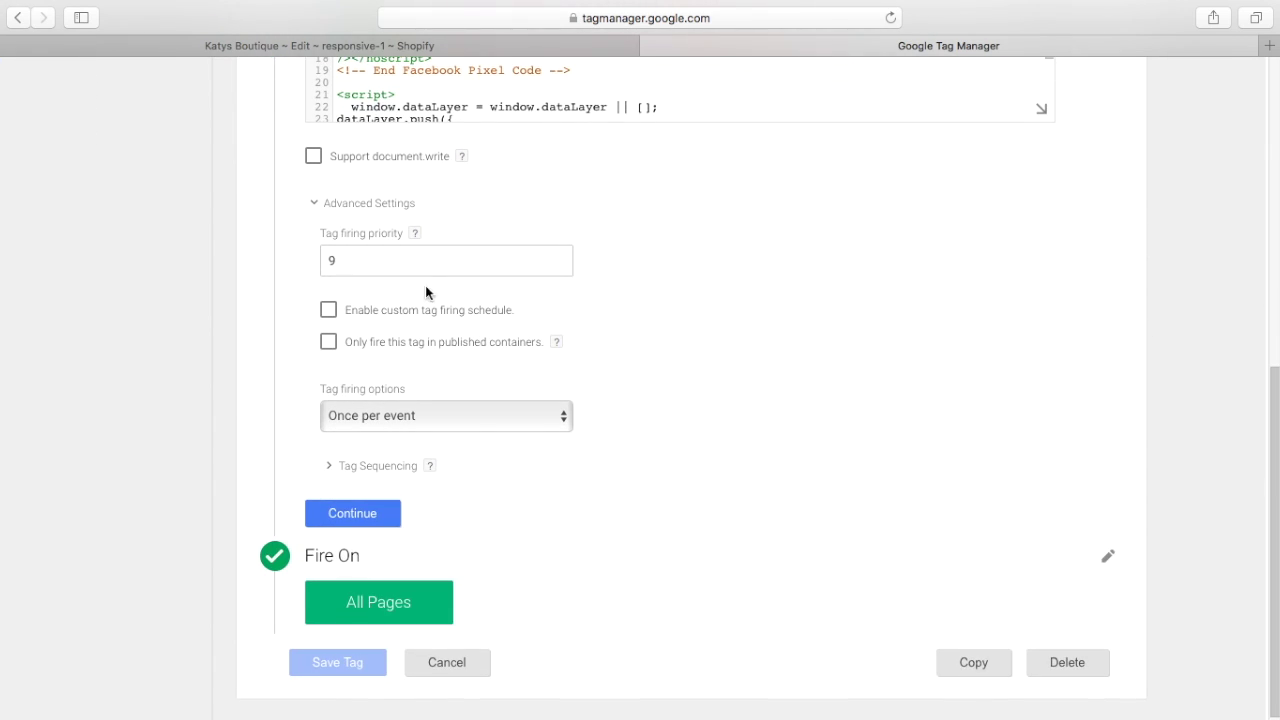
drag(1276, 418, 1275, 111)
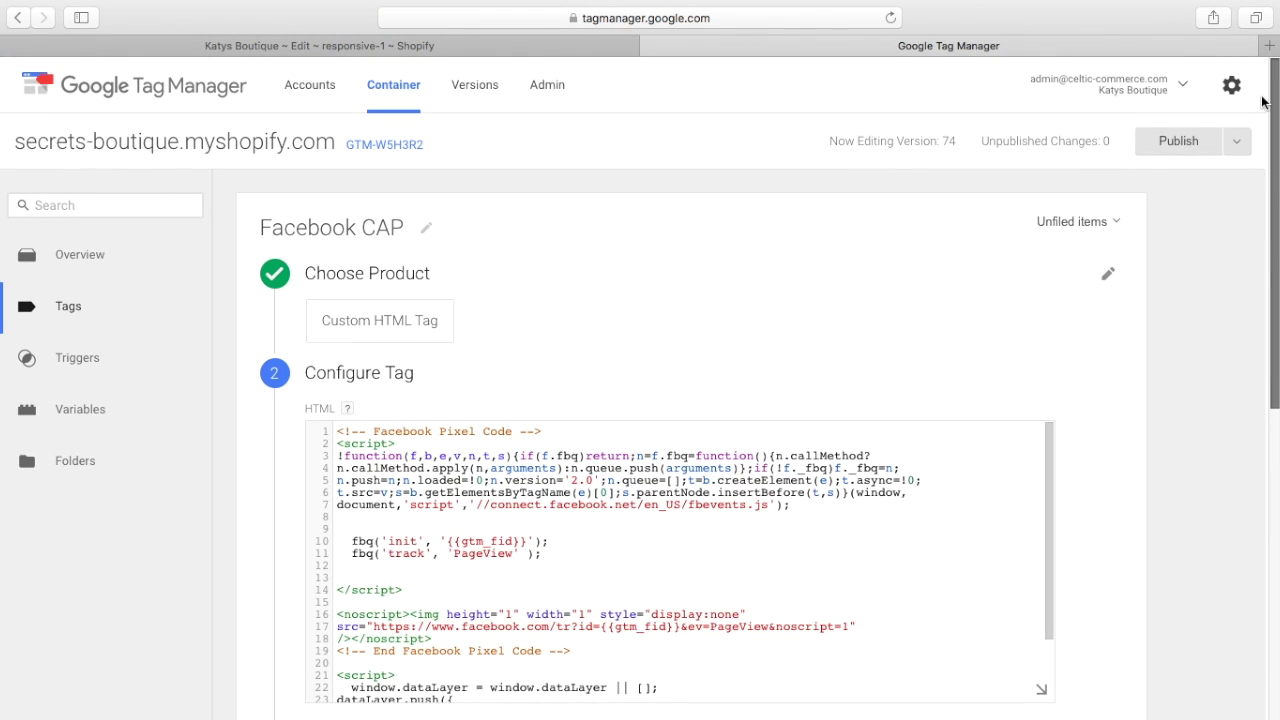
click(88, 318)
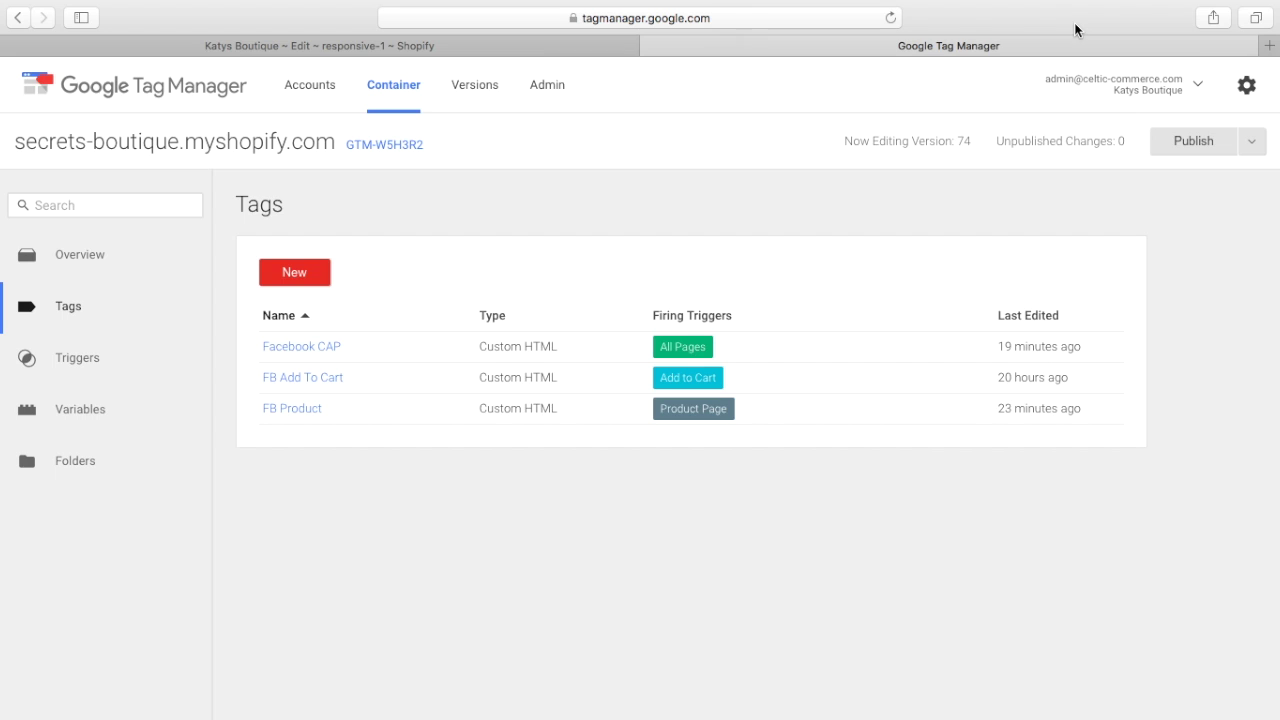
- Switch to the store in Chrome and check the pixel events on the home page and Lingerie collection with Pixel Helper
key(super+Tab)
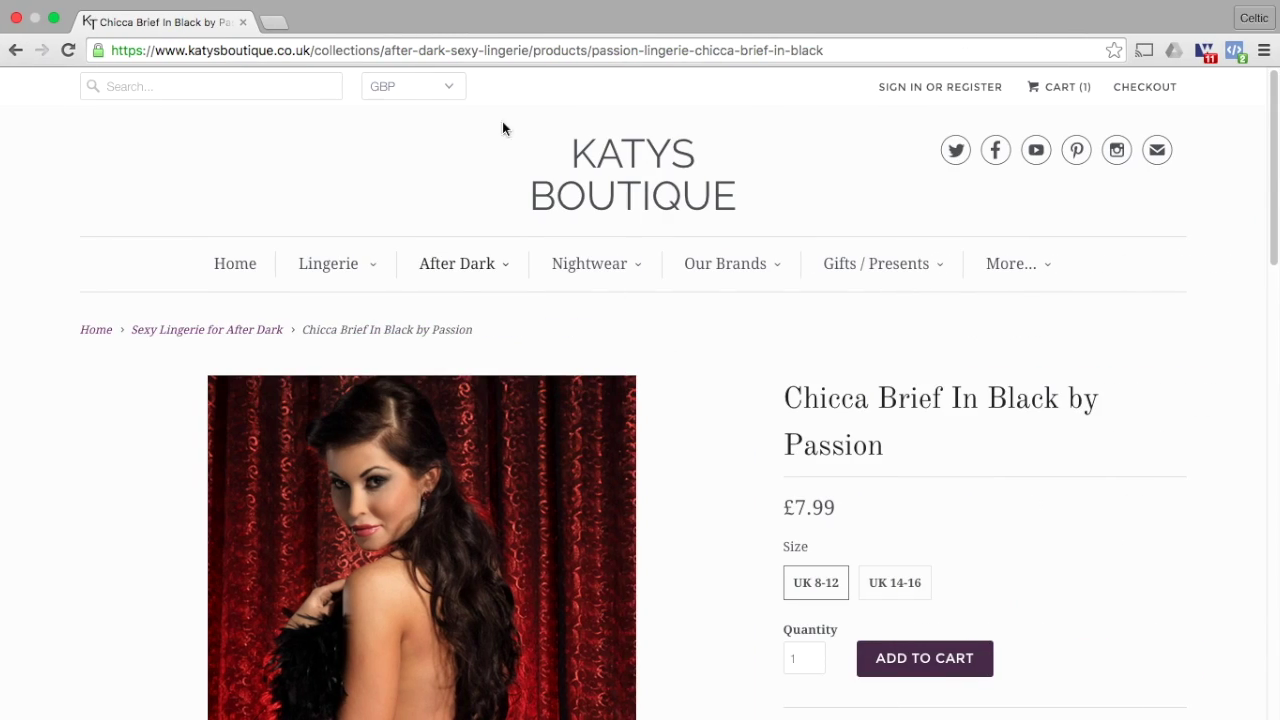
click(237, 268)
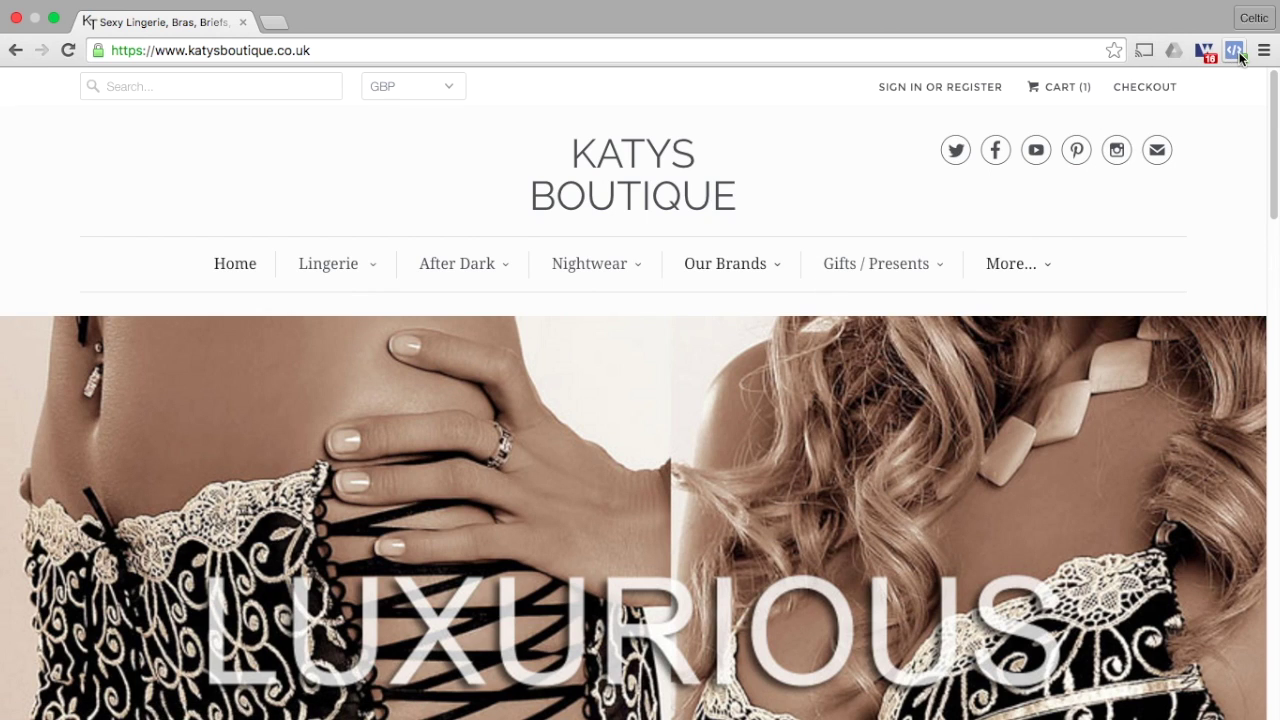
click(1236, 52)
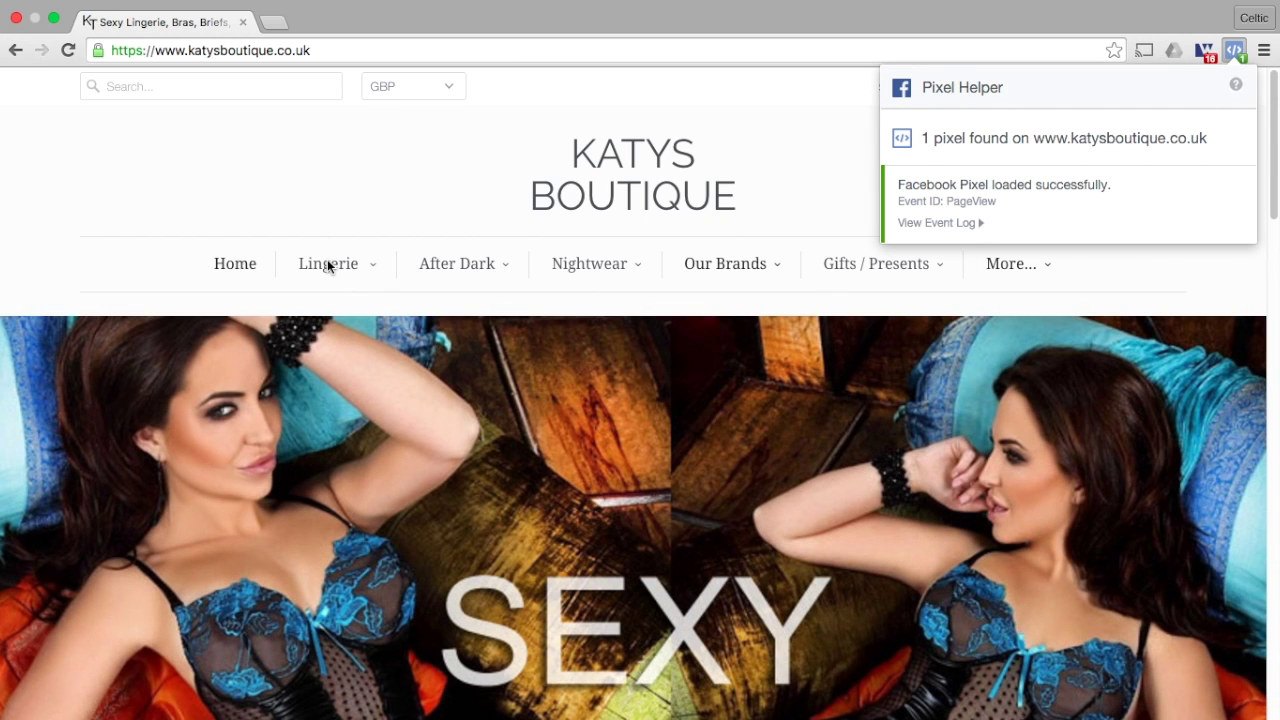
click(328, 266)
click(328, 264)
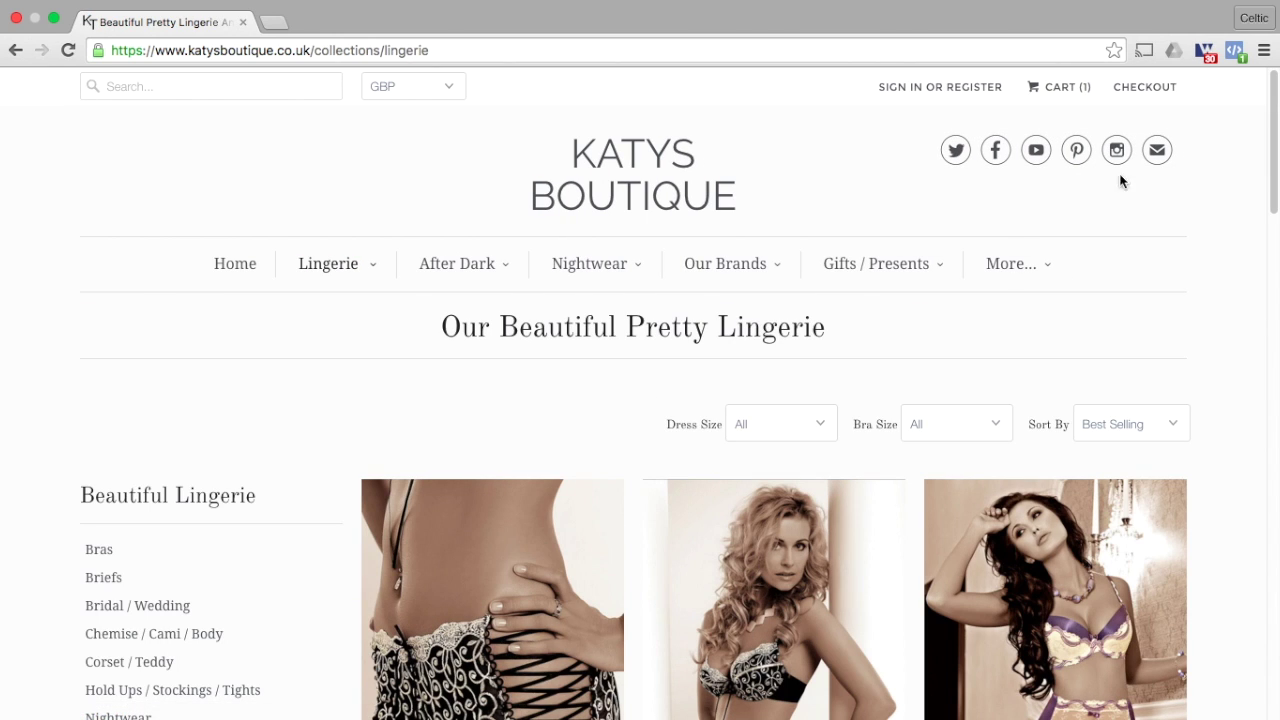
click(1234, 50)
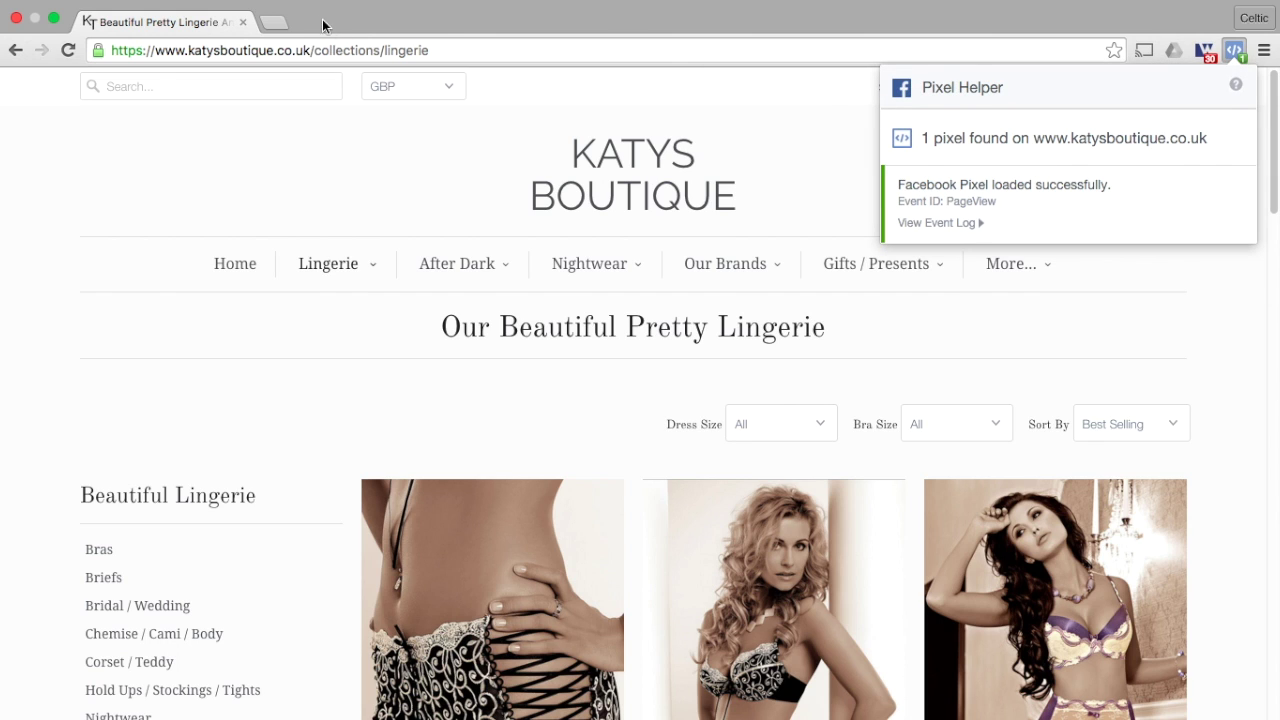
- Switch back to Google Tag Manager in Safari and compare the container's tags with its triggers
key(super+Tab)
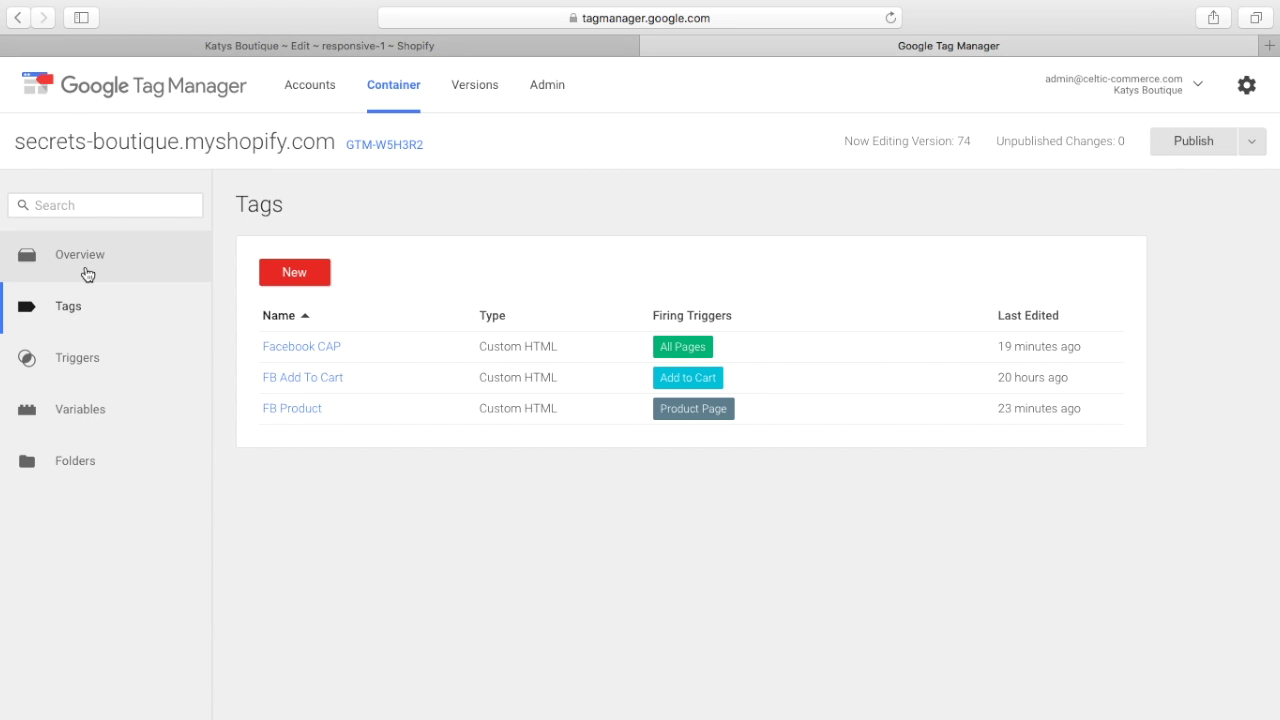
click(86, 357)
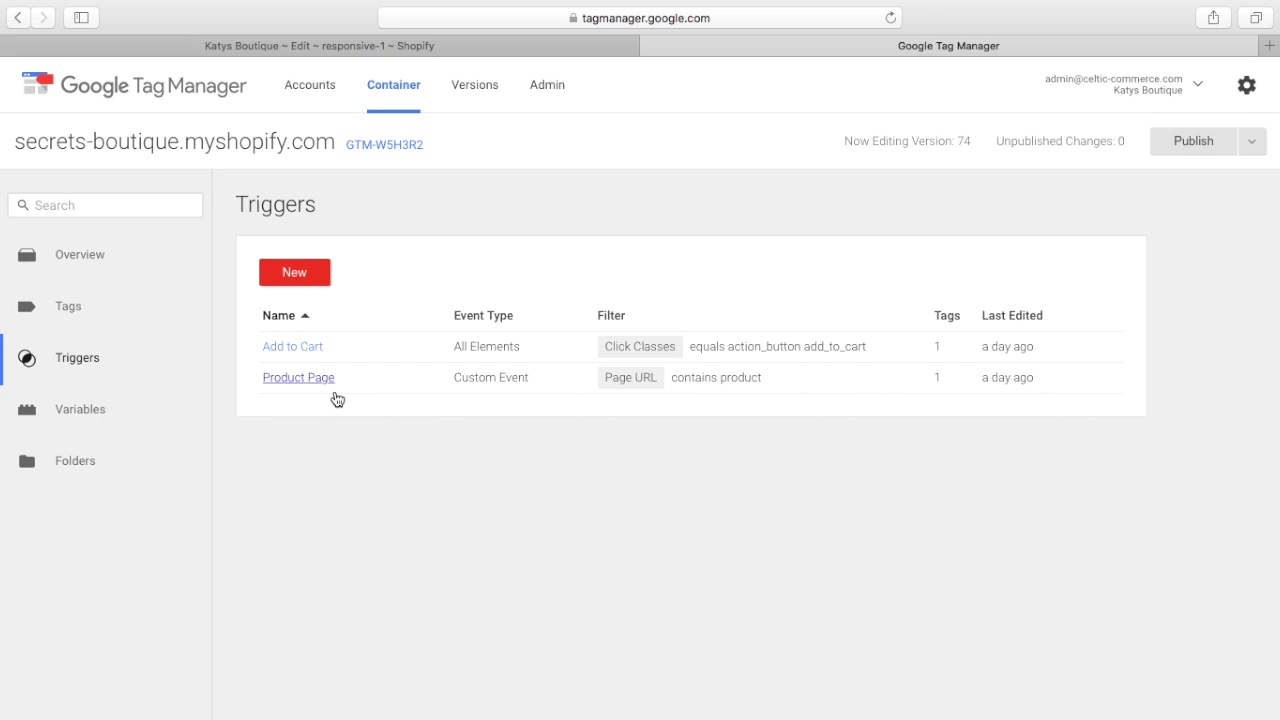
click(97, 304)
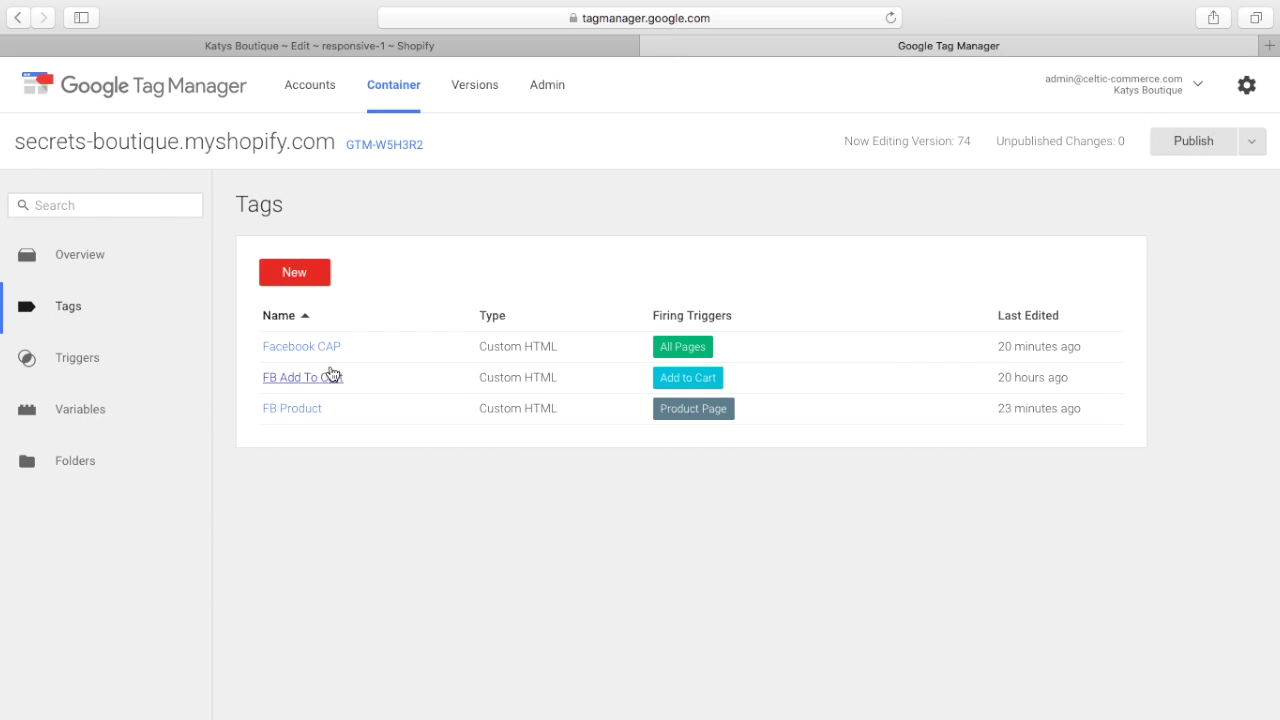
click(89, 362)
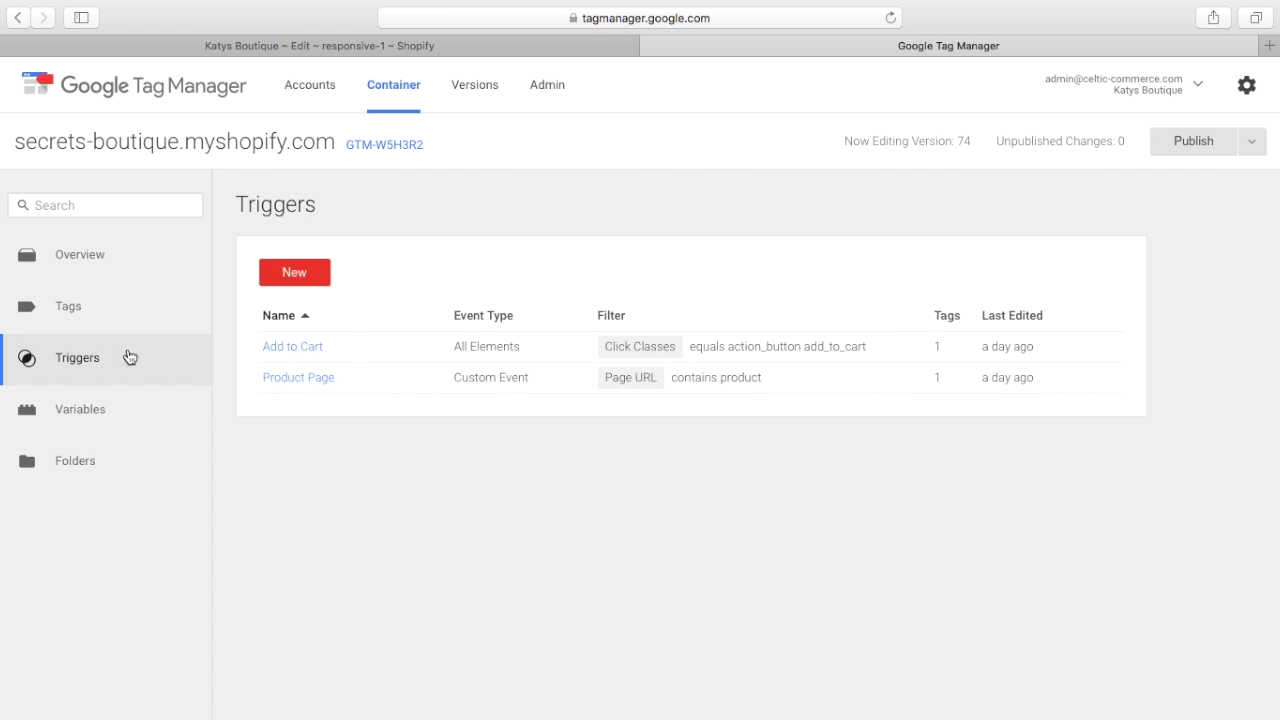
- Open the Product Page trigger, inspect its name, event type, event name and Page URL condition, and close it without saving
click(322, 380)
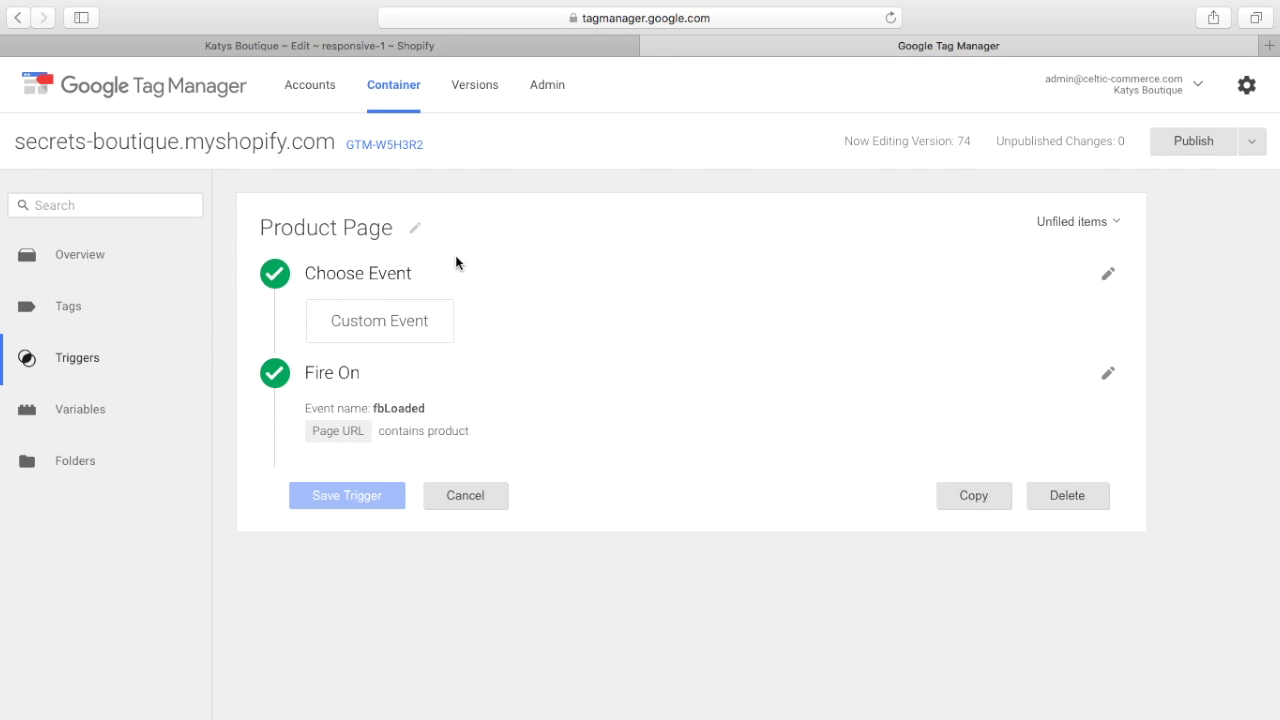
click(387, 236)
drag(398, 236, 259, 237)
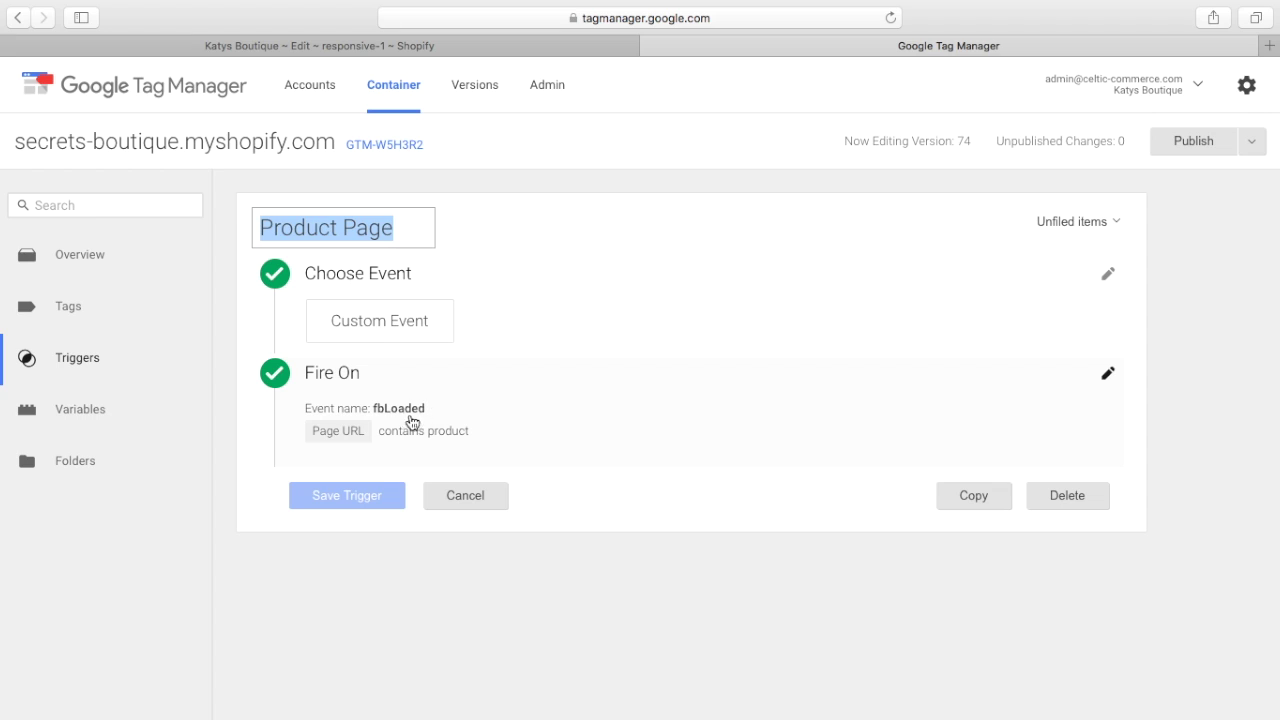
click(1110, 374)
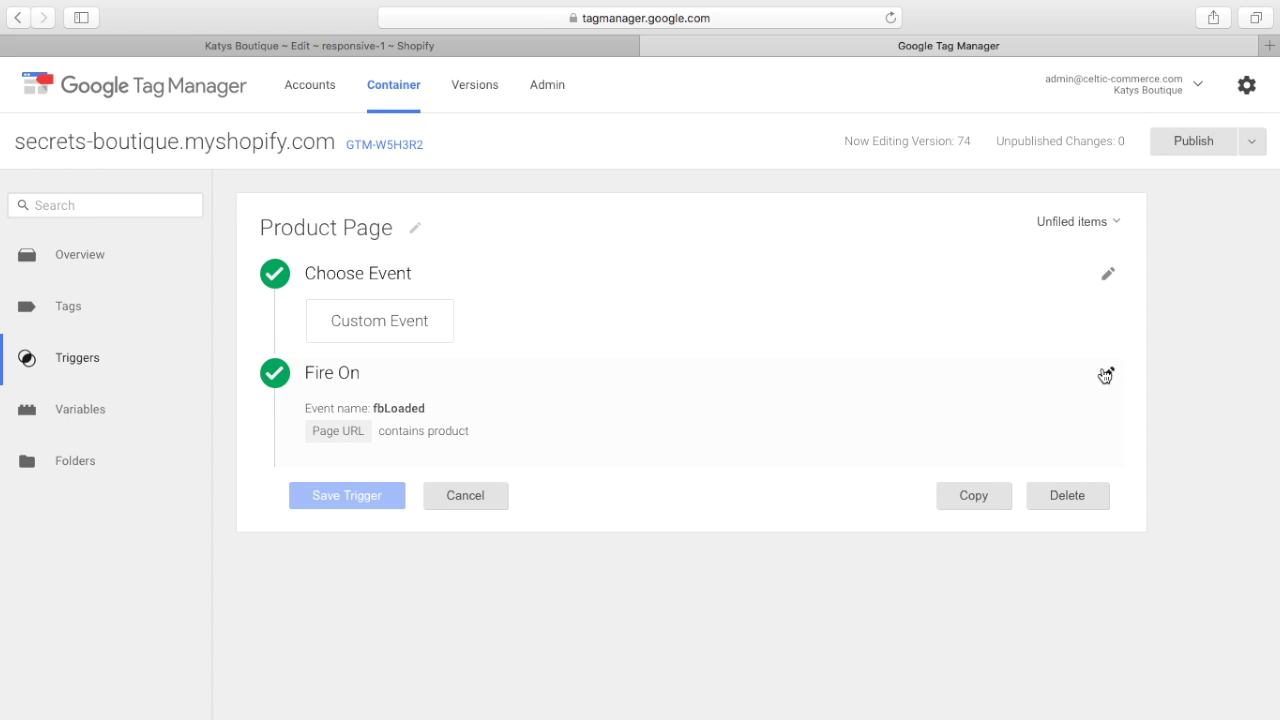
click(388, 442)
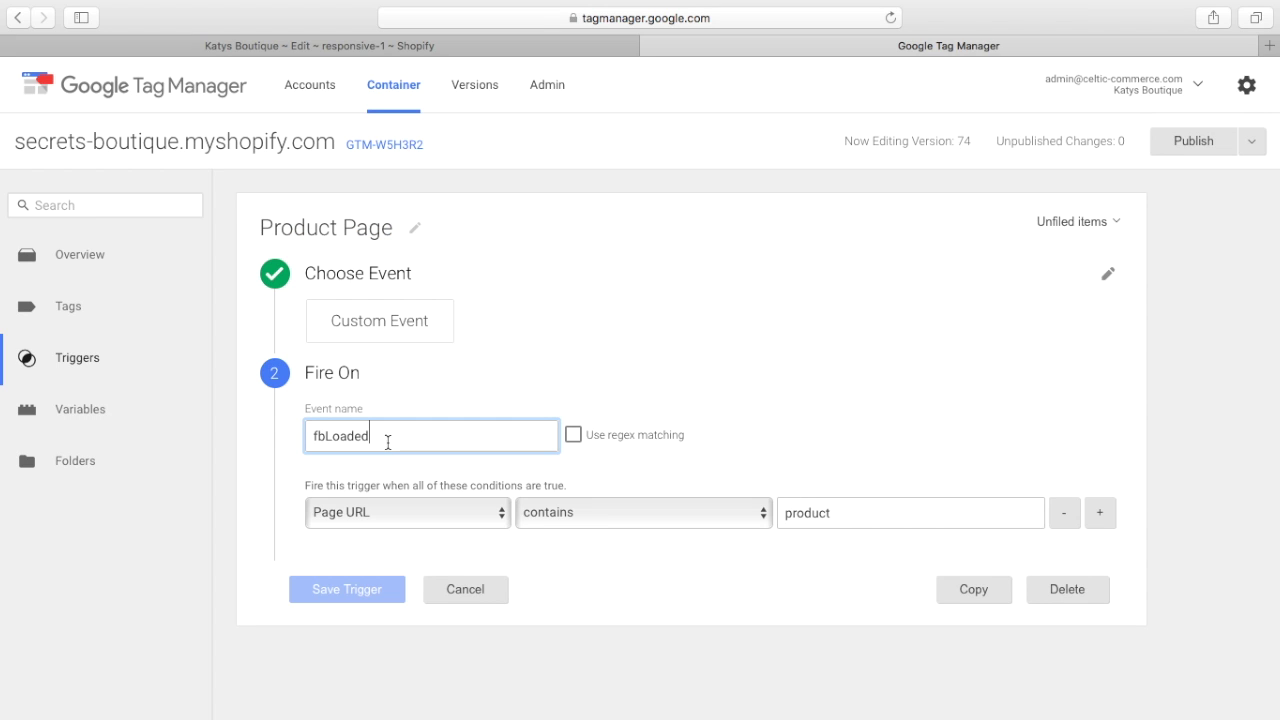
drag(387, 442, 310, 439)
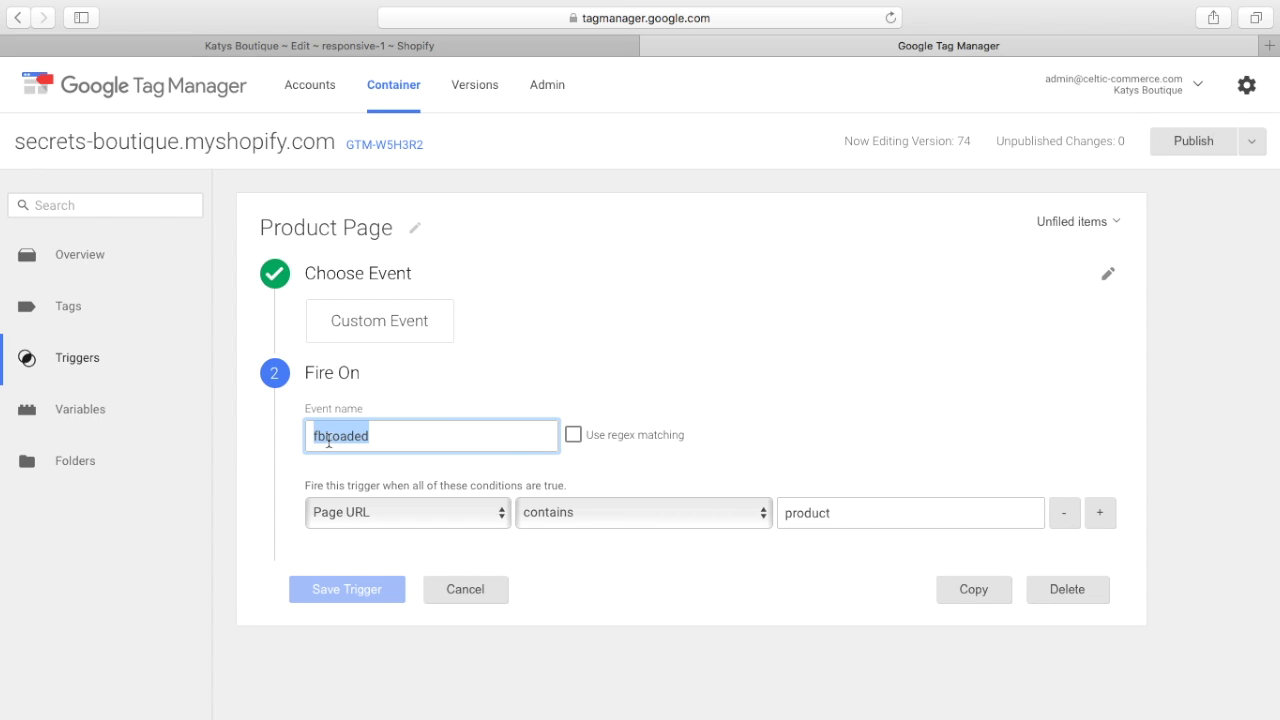
click(383, 432)
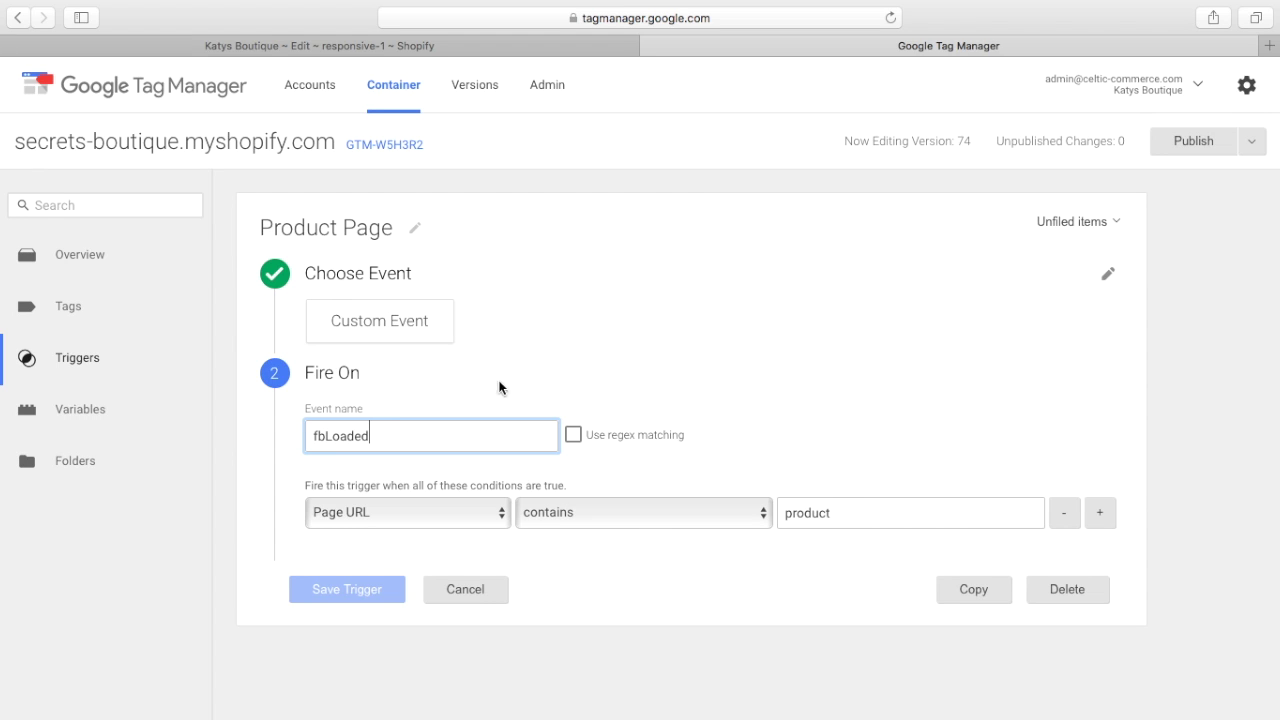
click(464, 595)
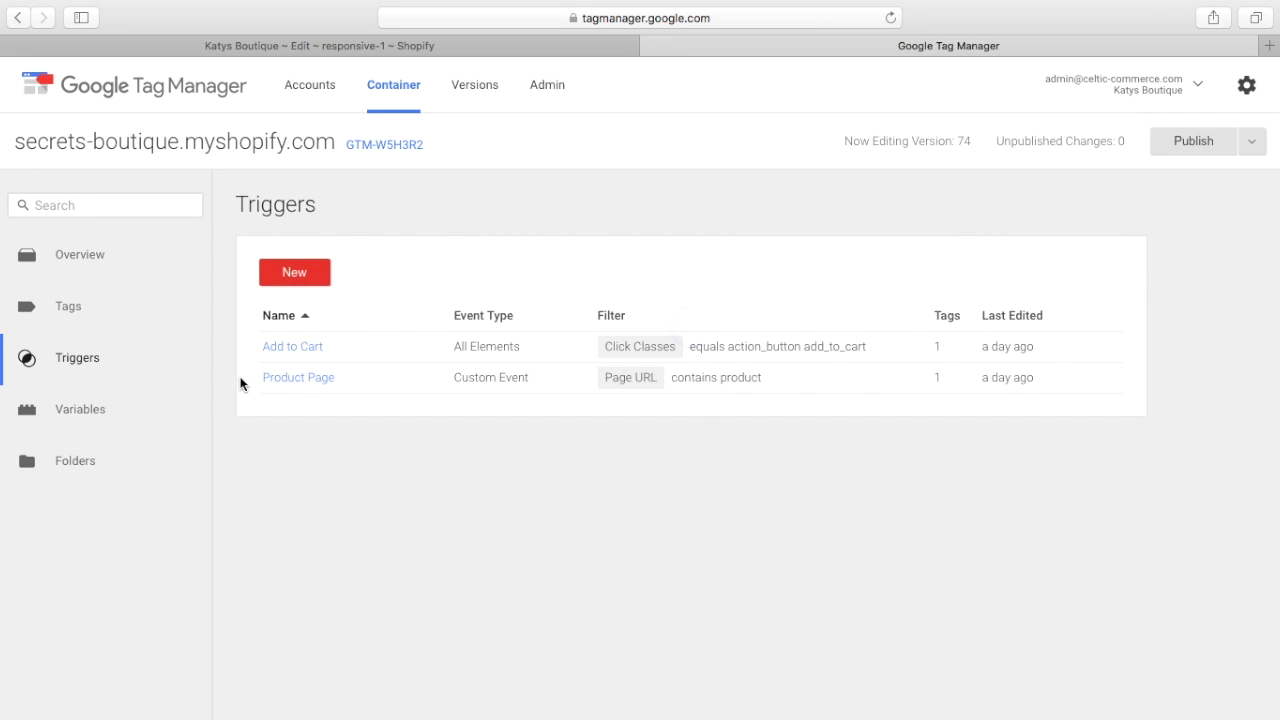
- Open the FB Product tag and review its custom HTML code and firing trigger
click(95, 314)
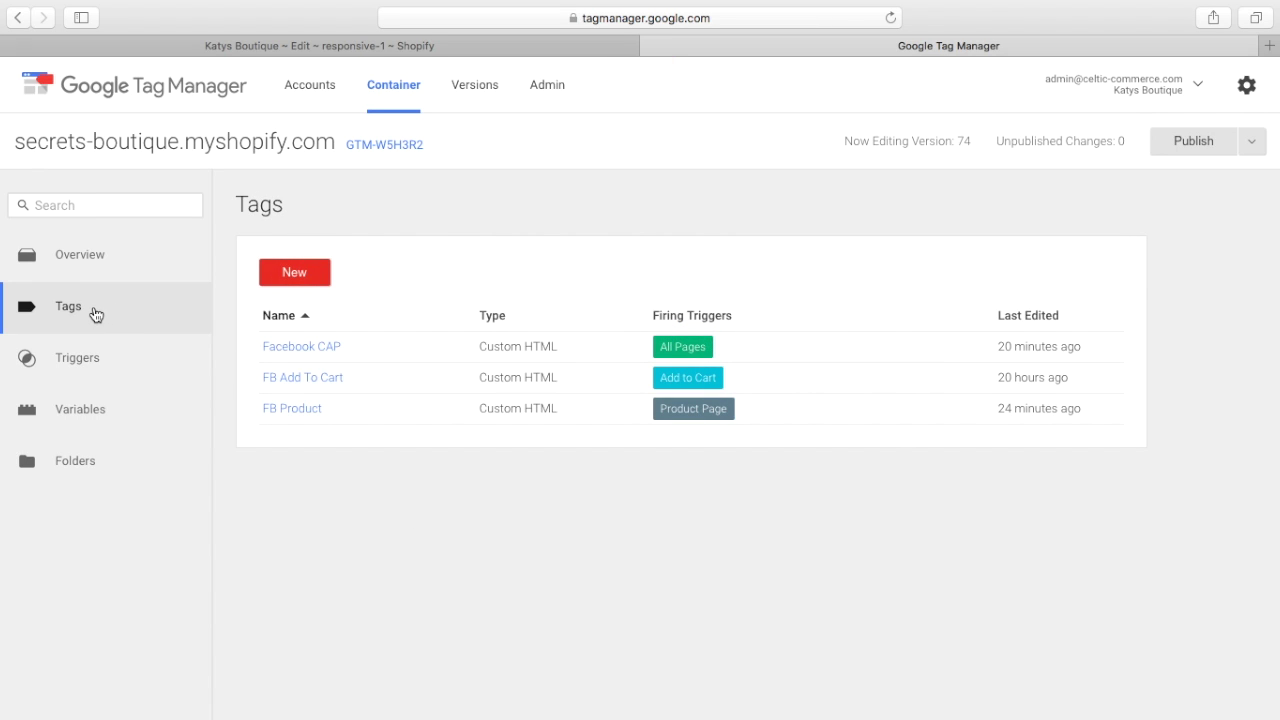
click(308, 409)
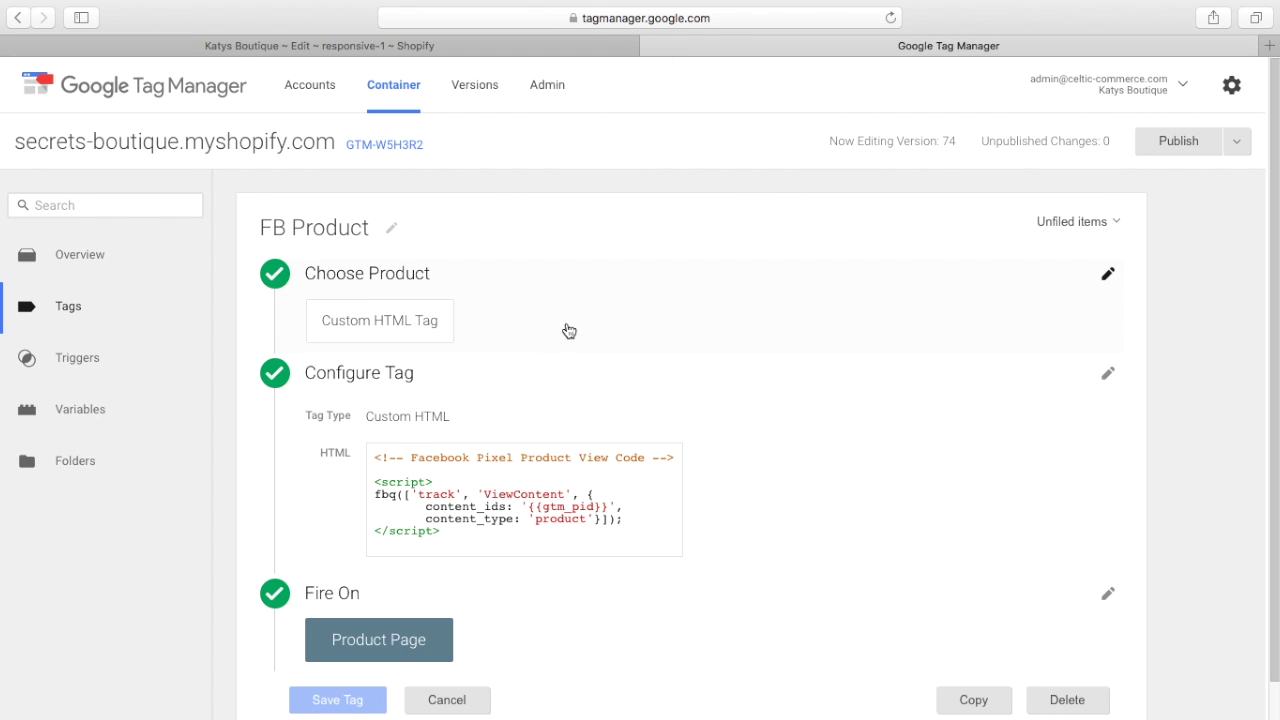
- Review the FB Product tag's name and firing trigger, and view the existing triggers available to it without changing the selection
scroll(1266, 354, down, 2)
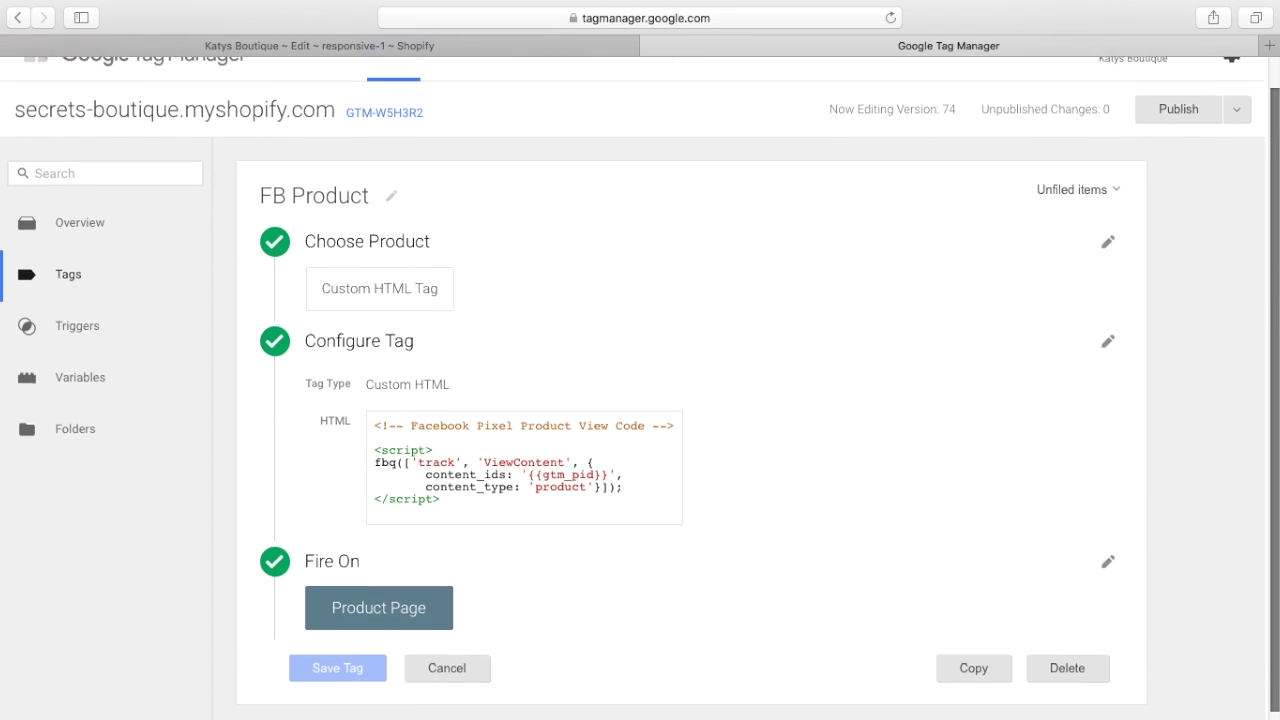
click(365, 189)
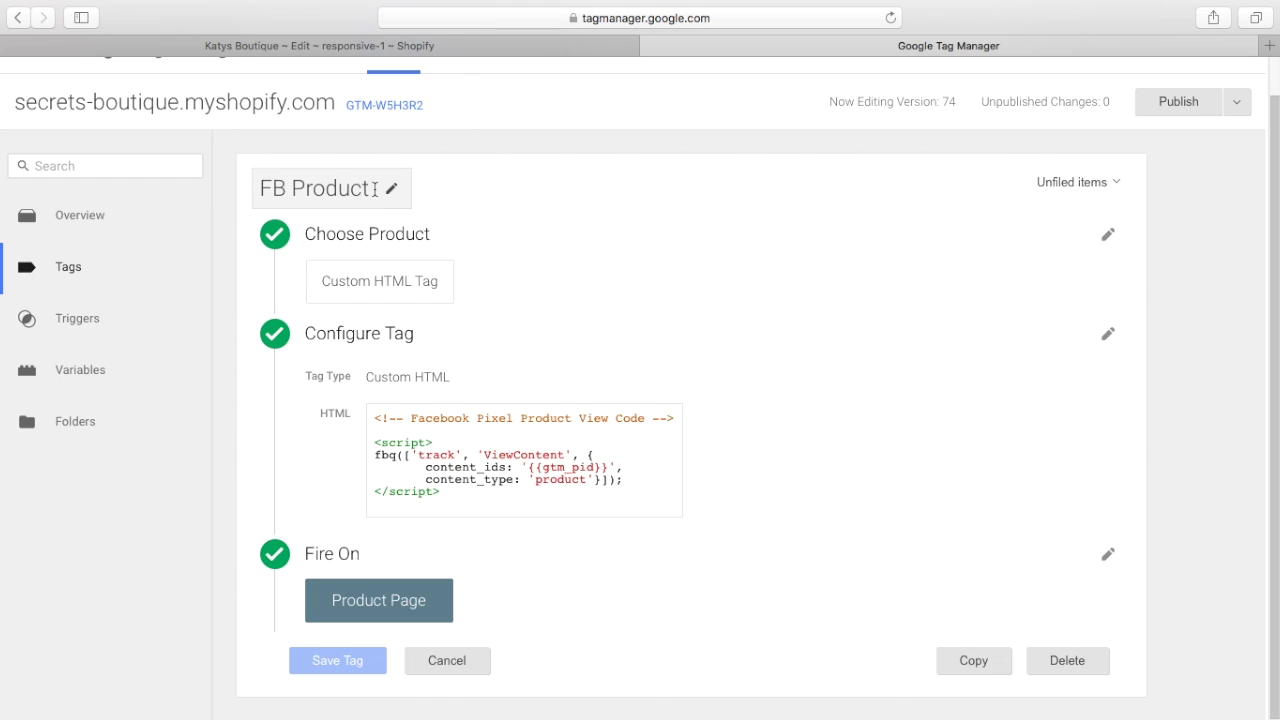
drag(365, 189, 260, 193)
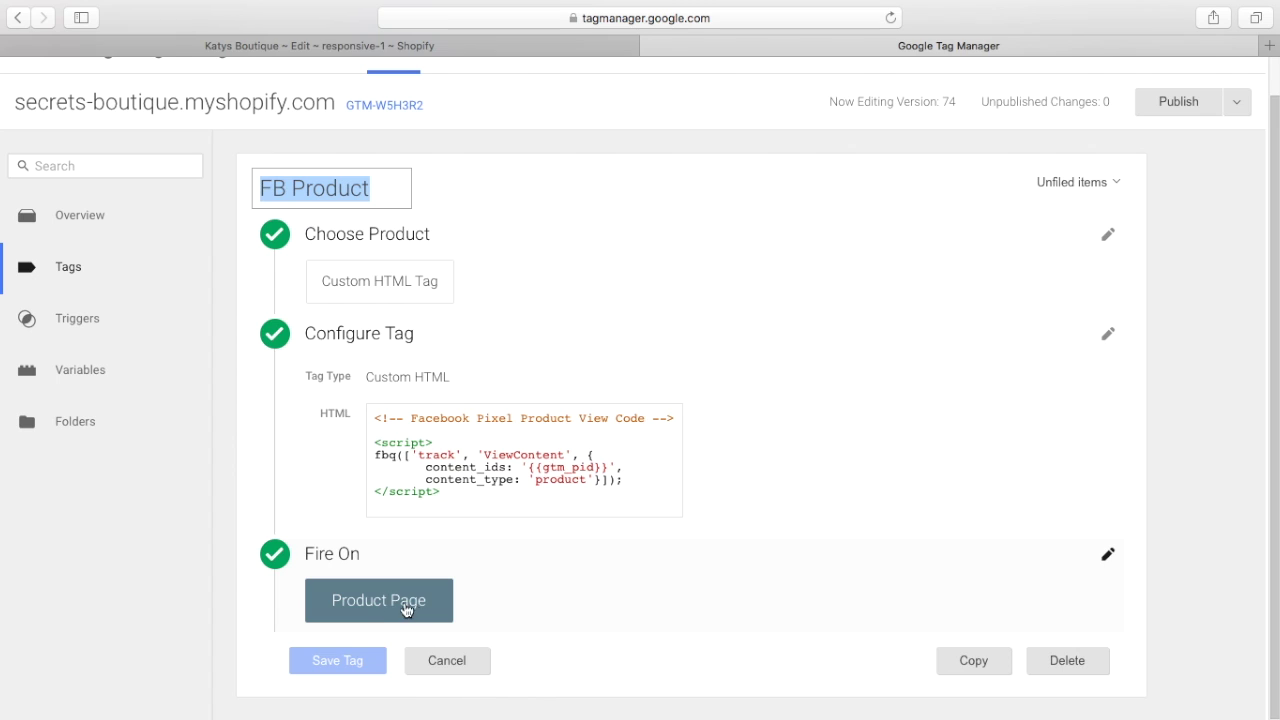
click(1110, 554)
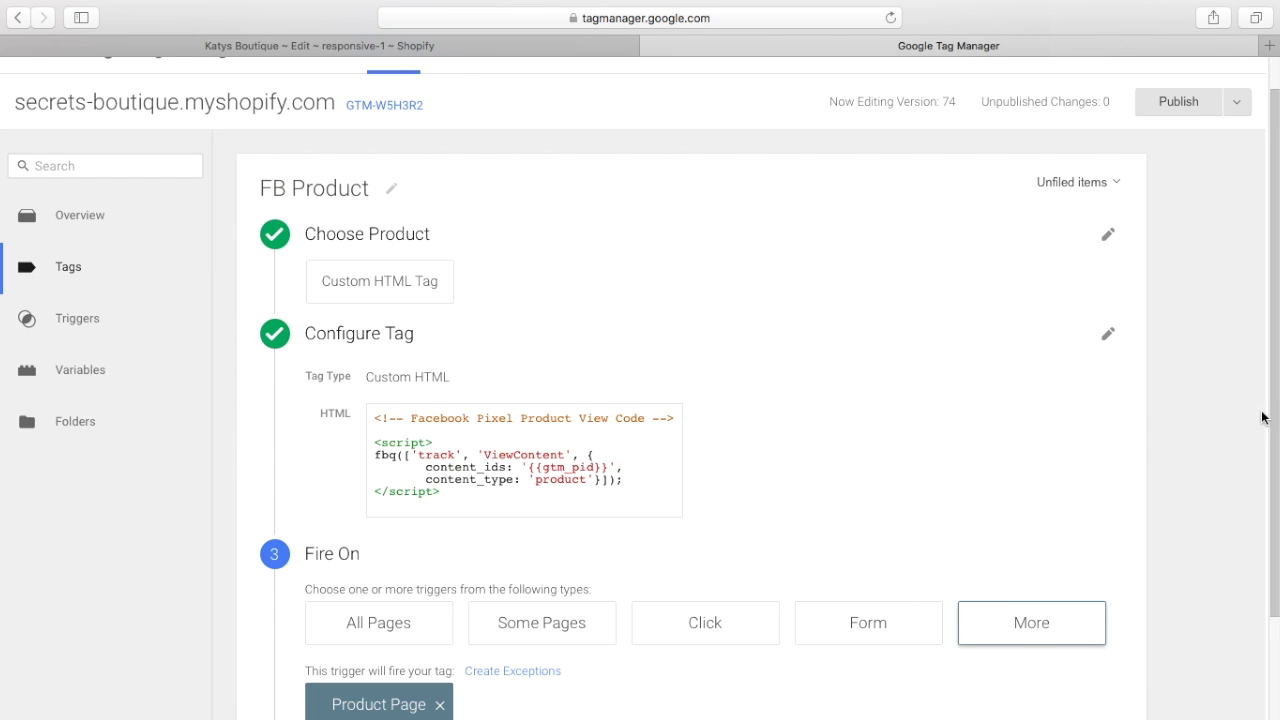
scroll(1276, 418, down, 3)
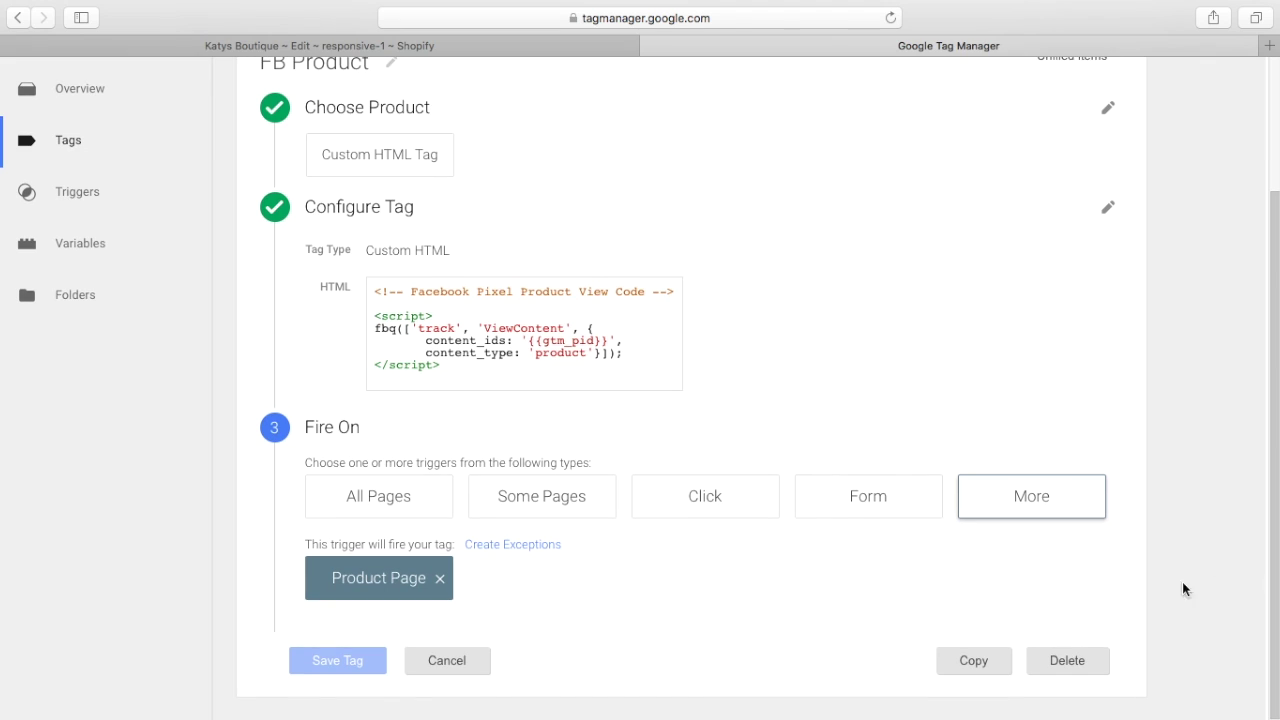
click(1021, 494)
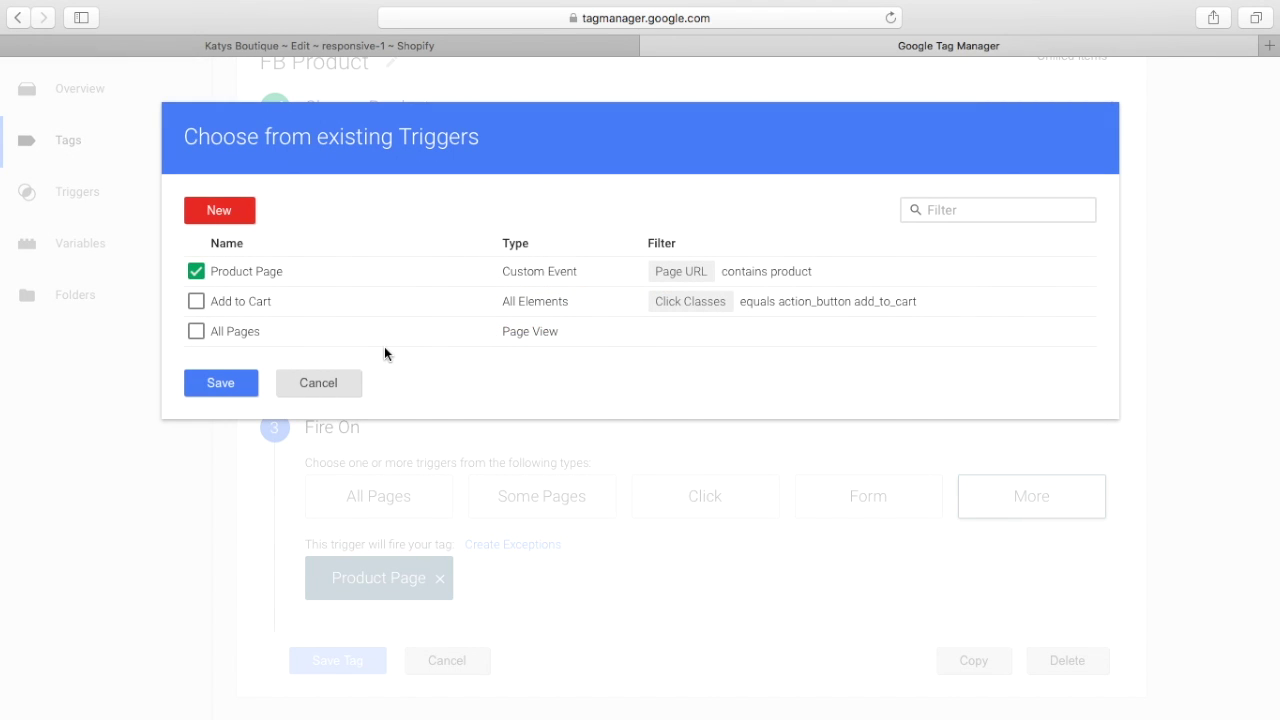
click(346, 381)
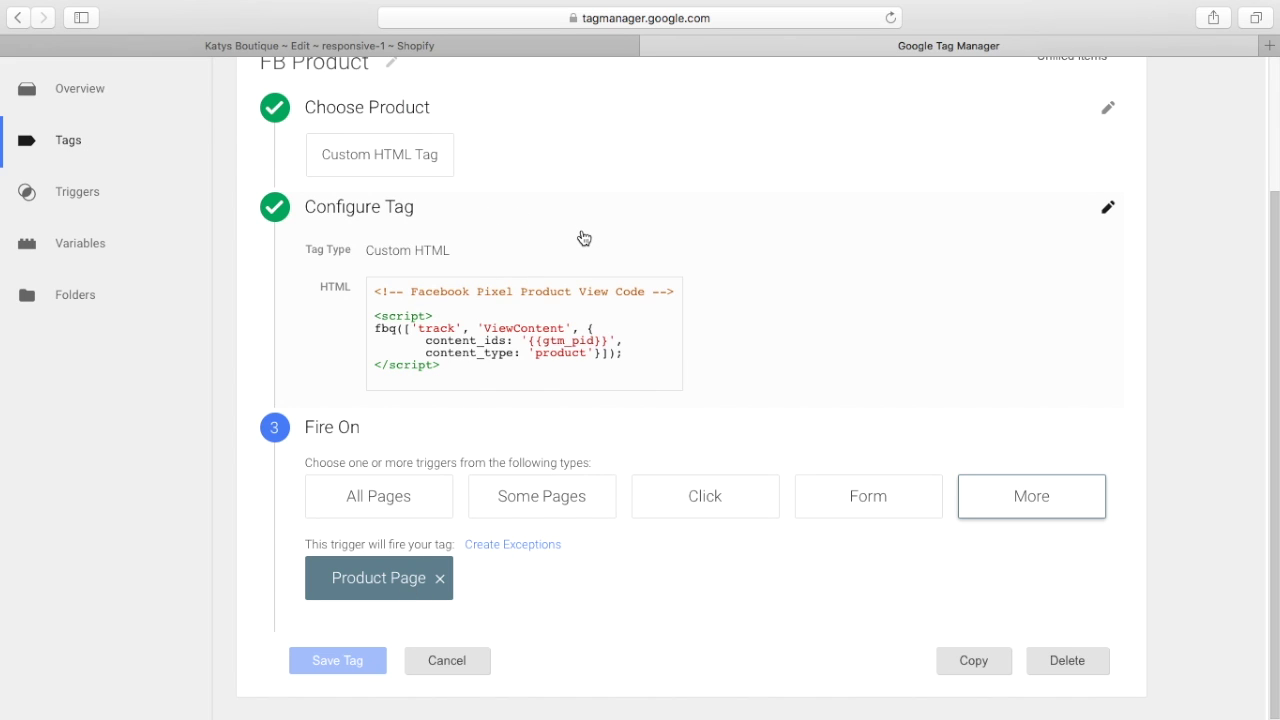
- Switch to the store in Chrome, open the Roza Ginewra Shorts in Black product page and check its pixel events with Pixel Helper
key(super+Tab)
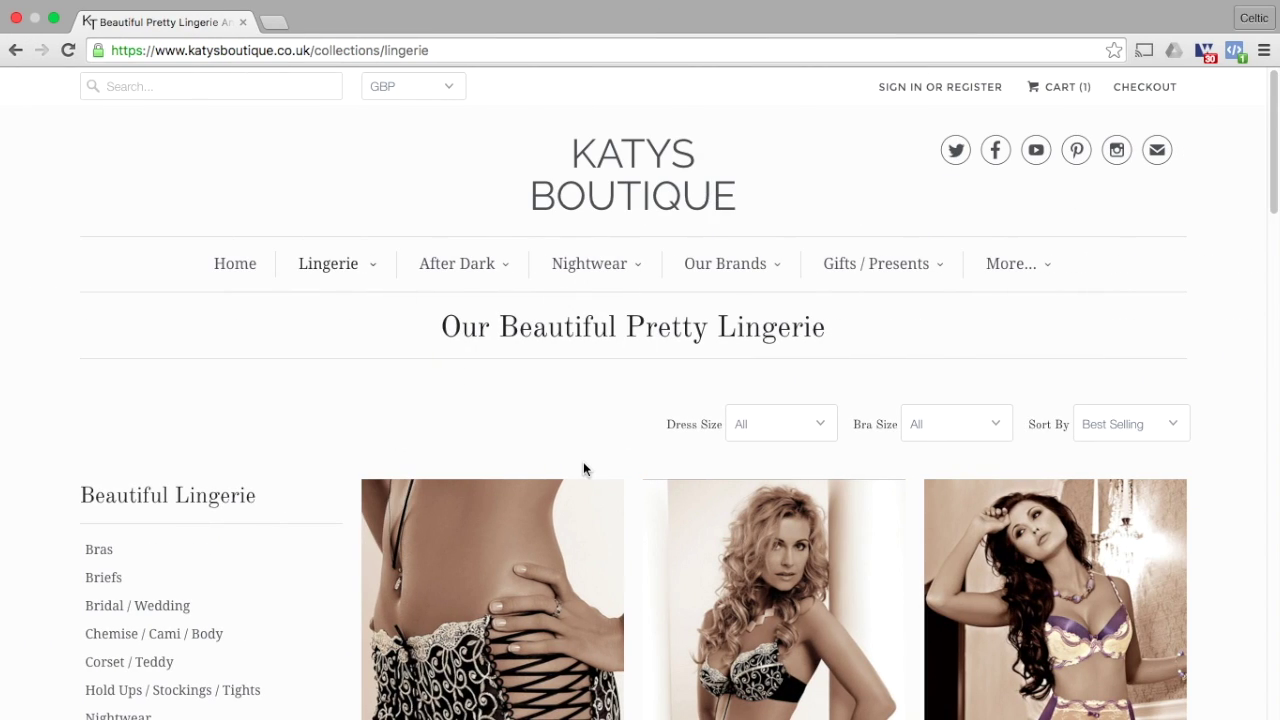
click(532, 540)
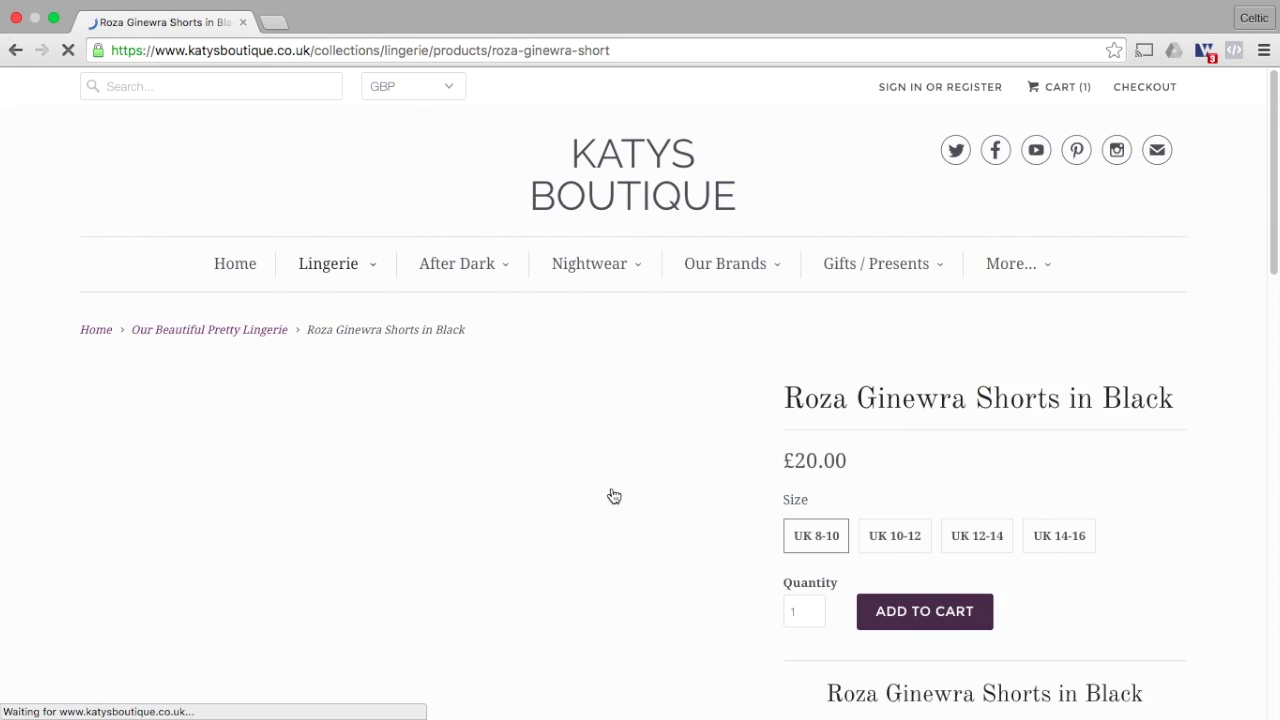
click(1234, 50)
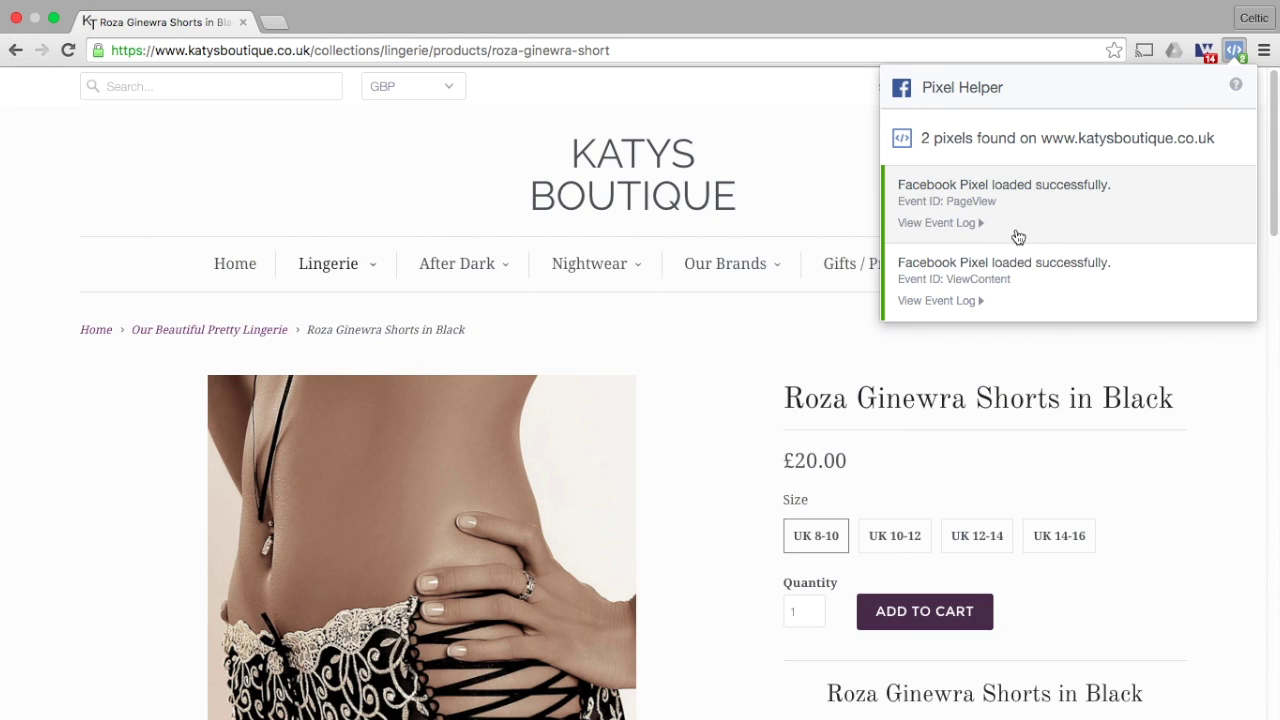
- Examine the ViewContent event log in Pixel Helper, including its content_ids and content_type, and close the helper
click(982, 304)
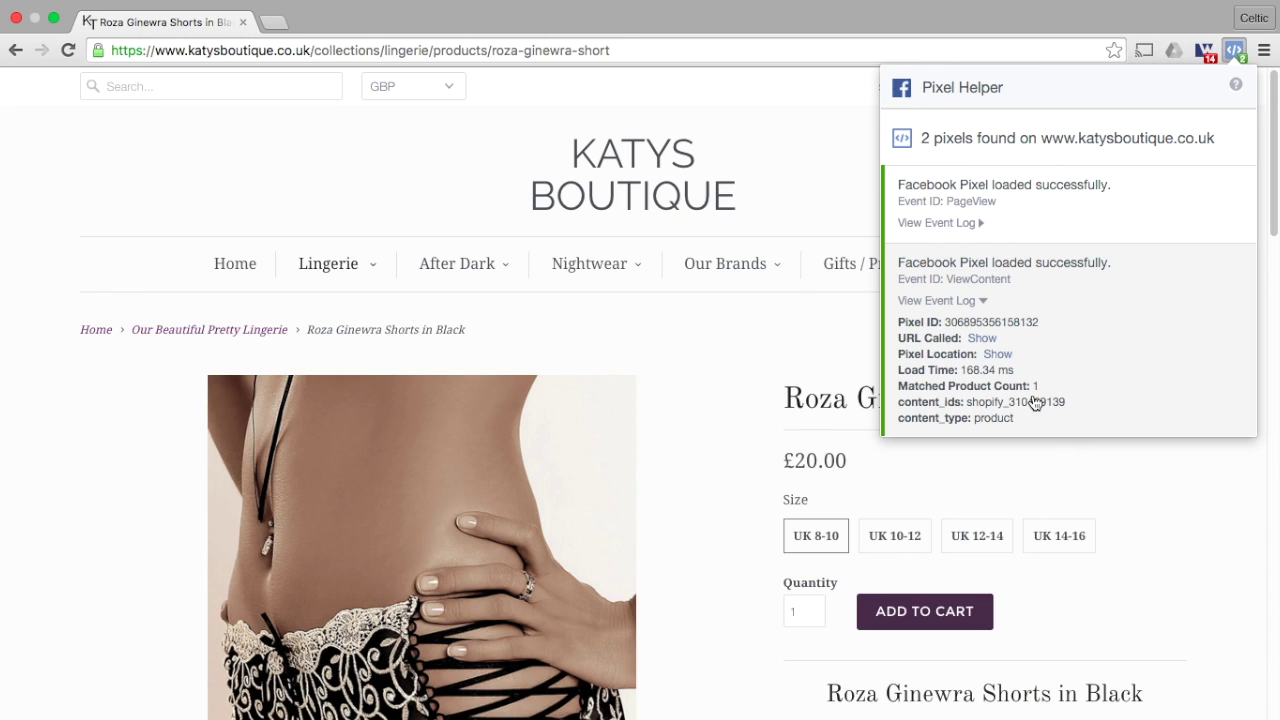
drag(1010, 401, 968, 401)
click(1077, 421)
click(1077, 421)
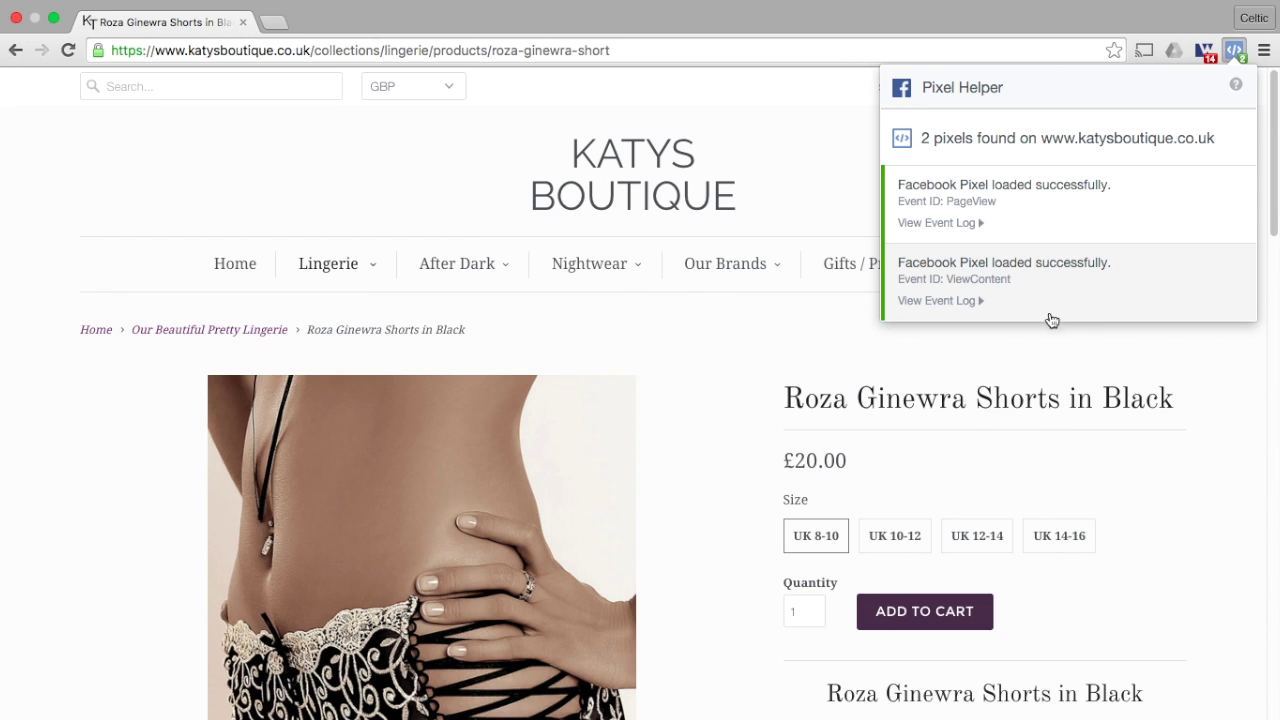
click(984, 302)
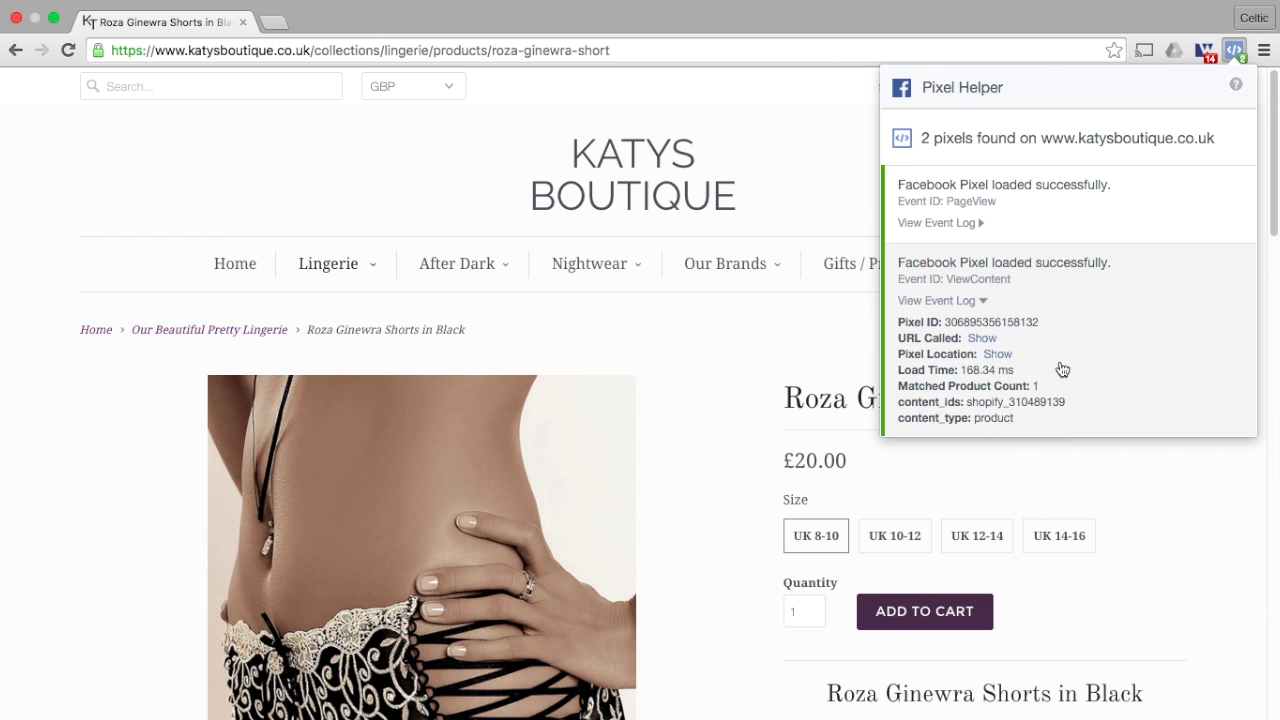
click(1118, 483)
mouse_move(590, 263)
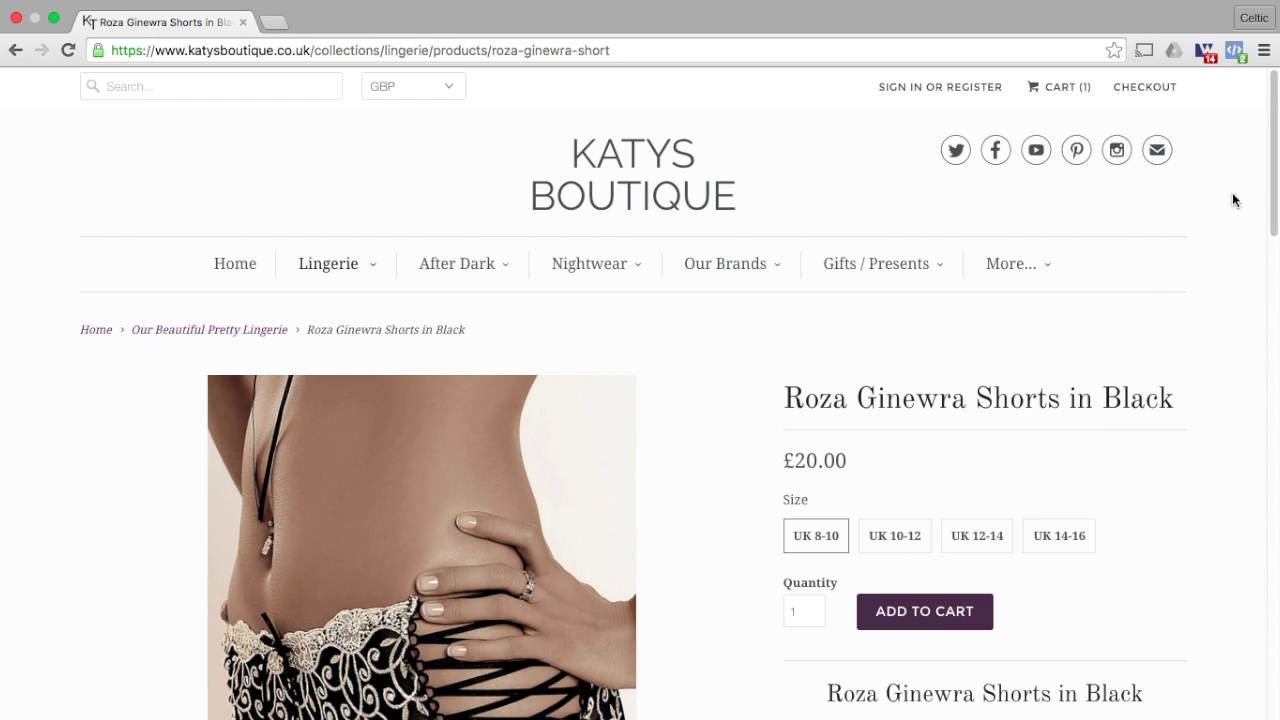
- Inspect the product page's Add to Cart button to read its class in the HTML source
drag(1274, 186, 1239, 277)
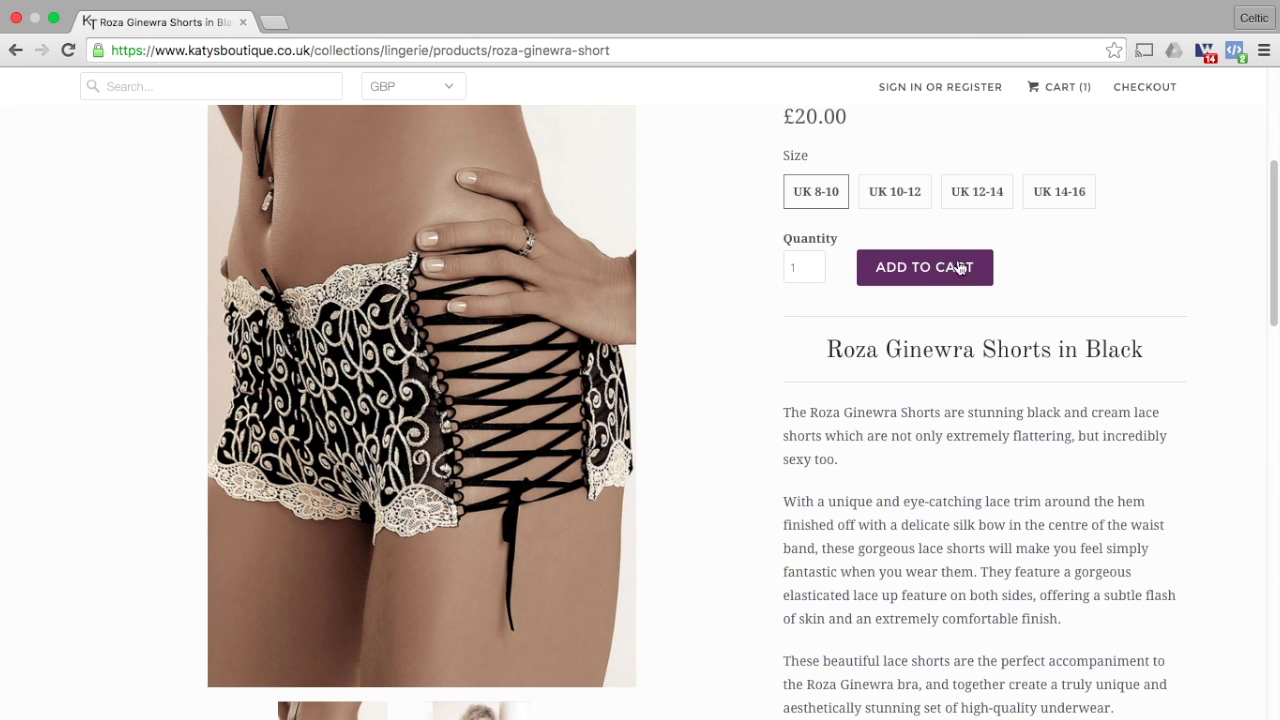
mouse_move(831, 6)
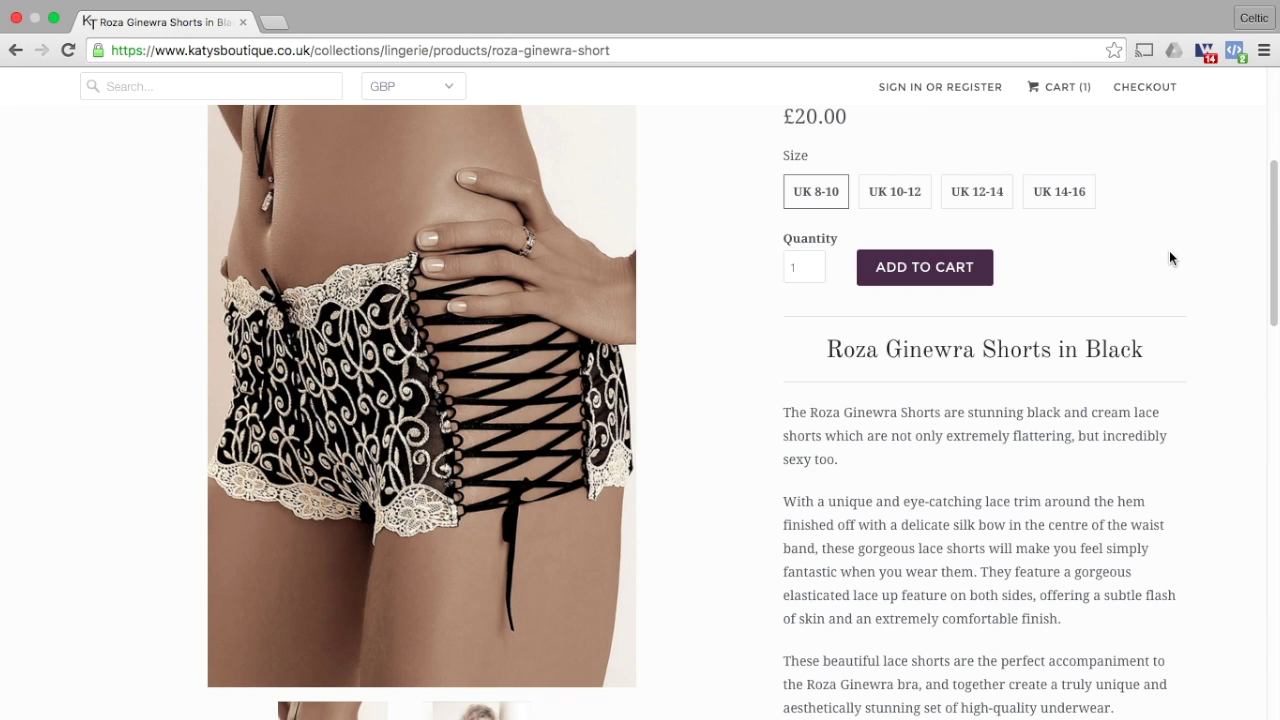
right_click(930, 267)
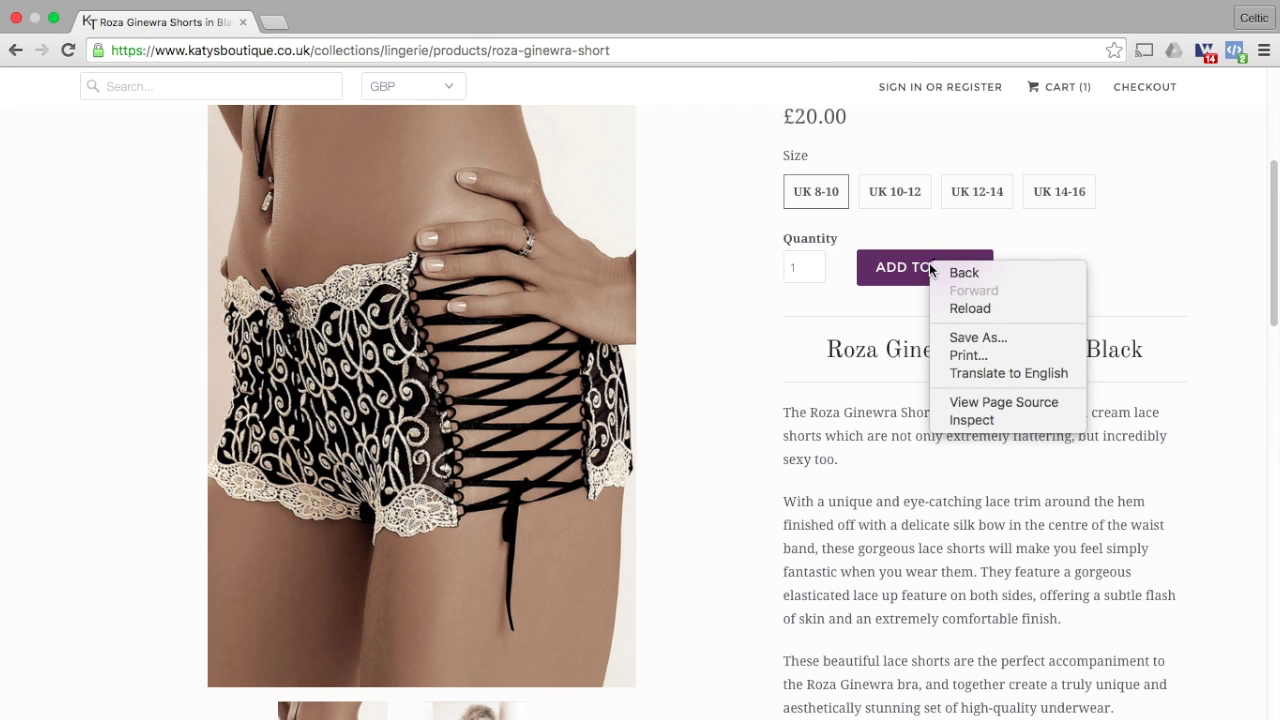
click(972, 420)
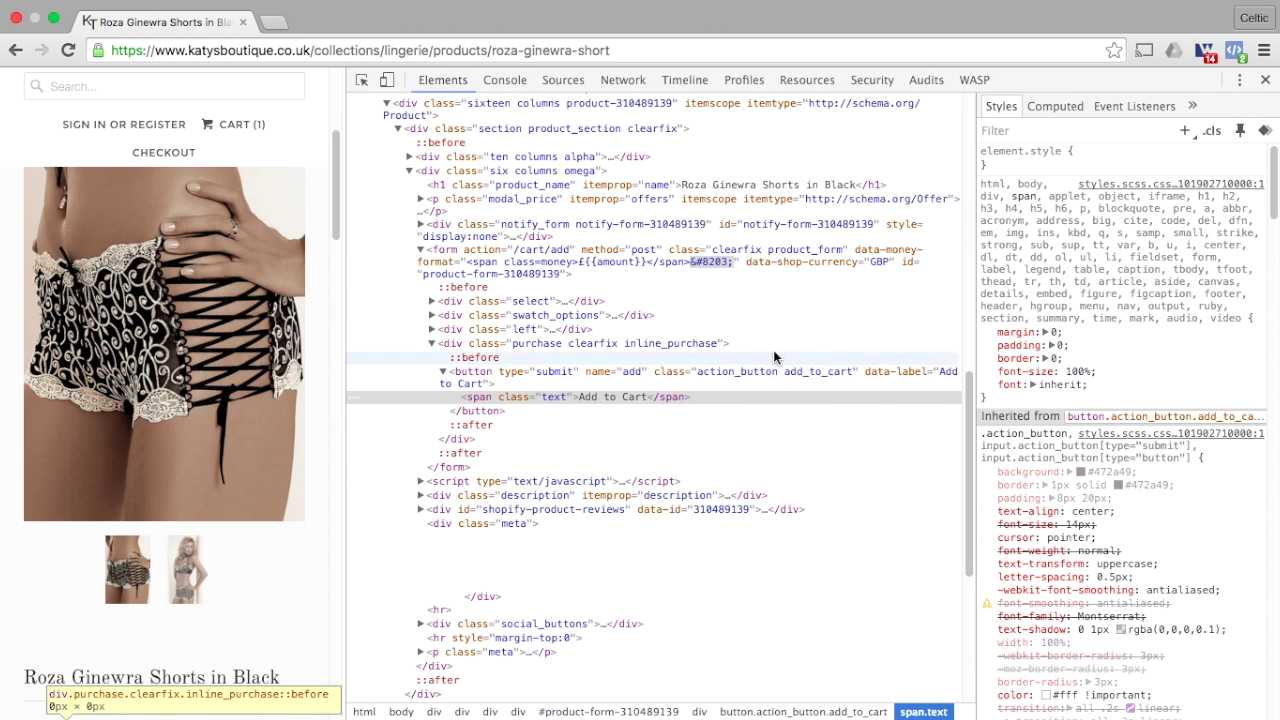
- Switch back to Google Tag Manager in Safari and open the Add to Cart trigger
key(super+Tab)
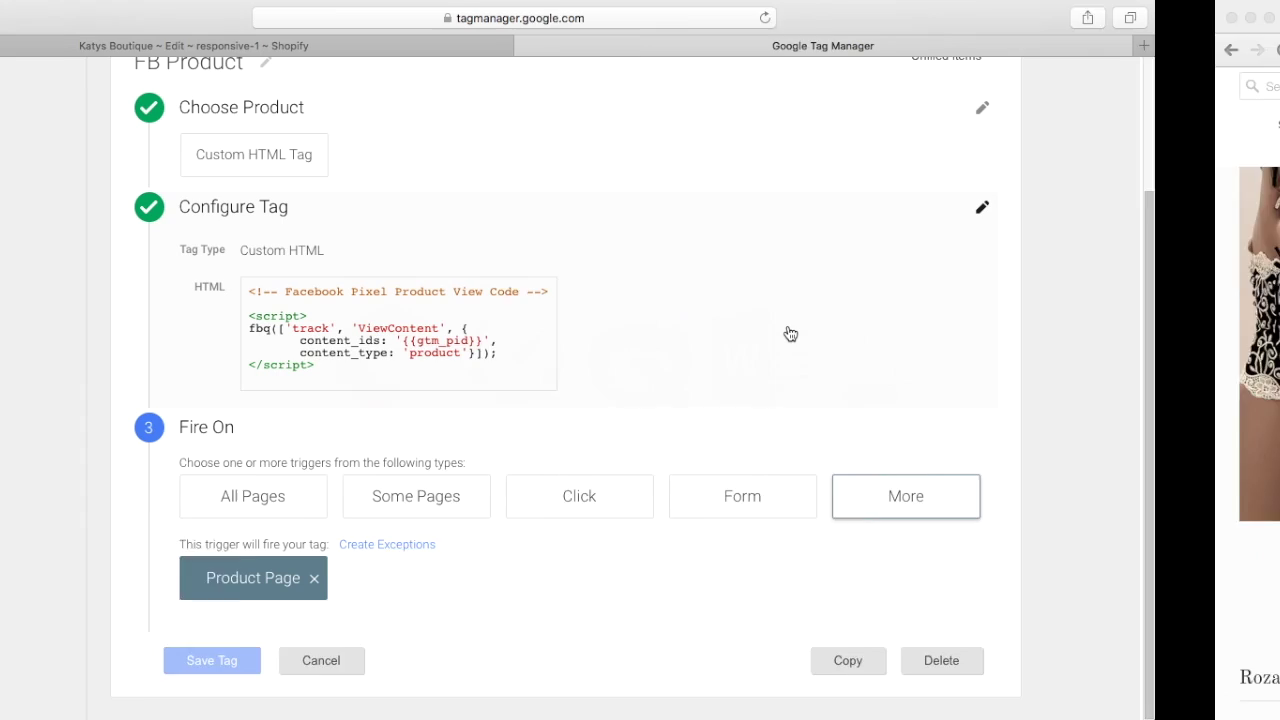
scroll(640, 400, up, 3)
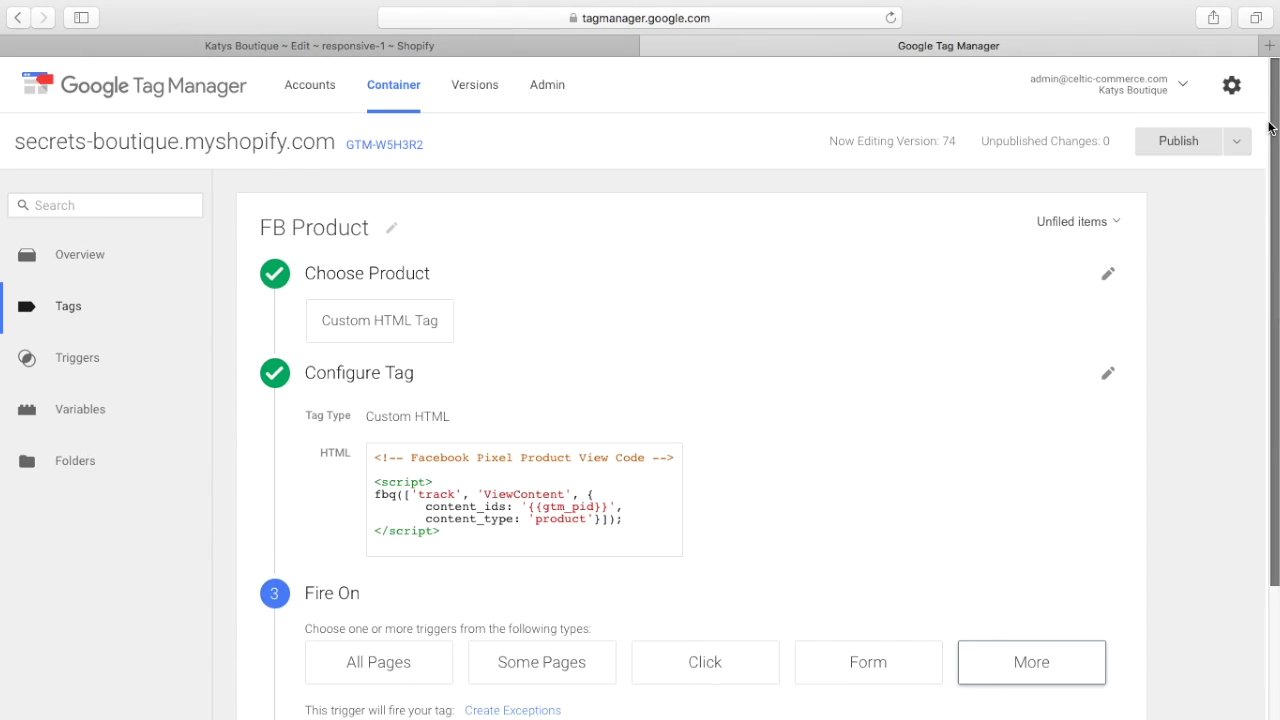
click(113, 362)
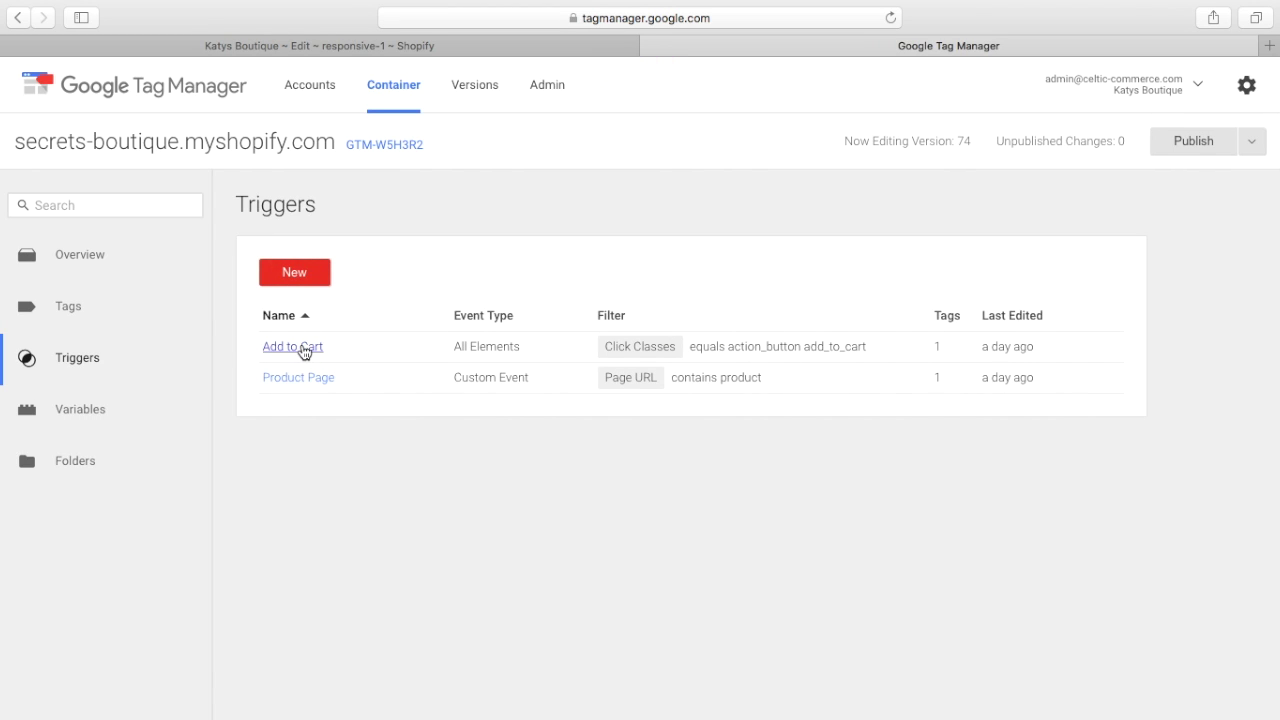
click(305, 351)
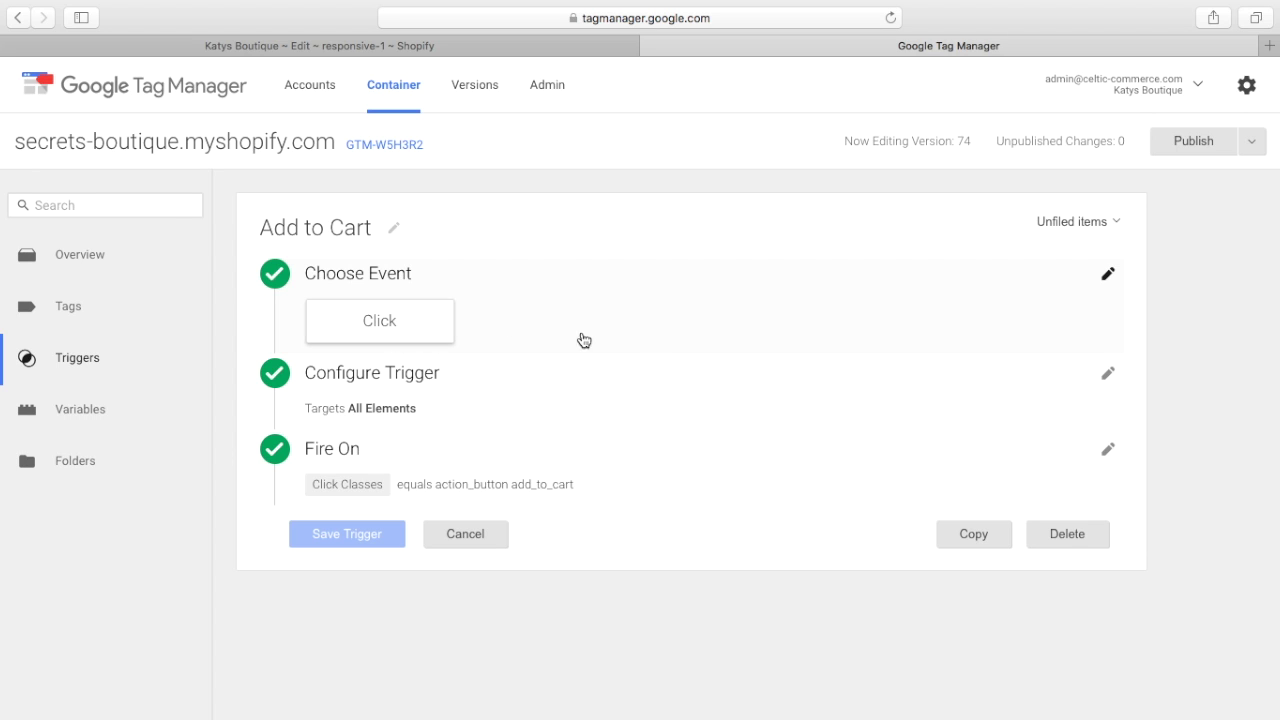
- Examine the Add to Cart trigger's firing condition on Click Classes, including the operator and class value
click(1108, 450)
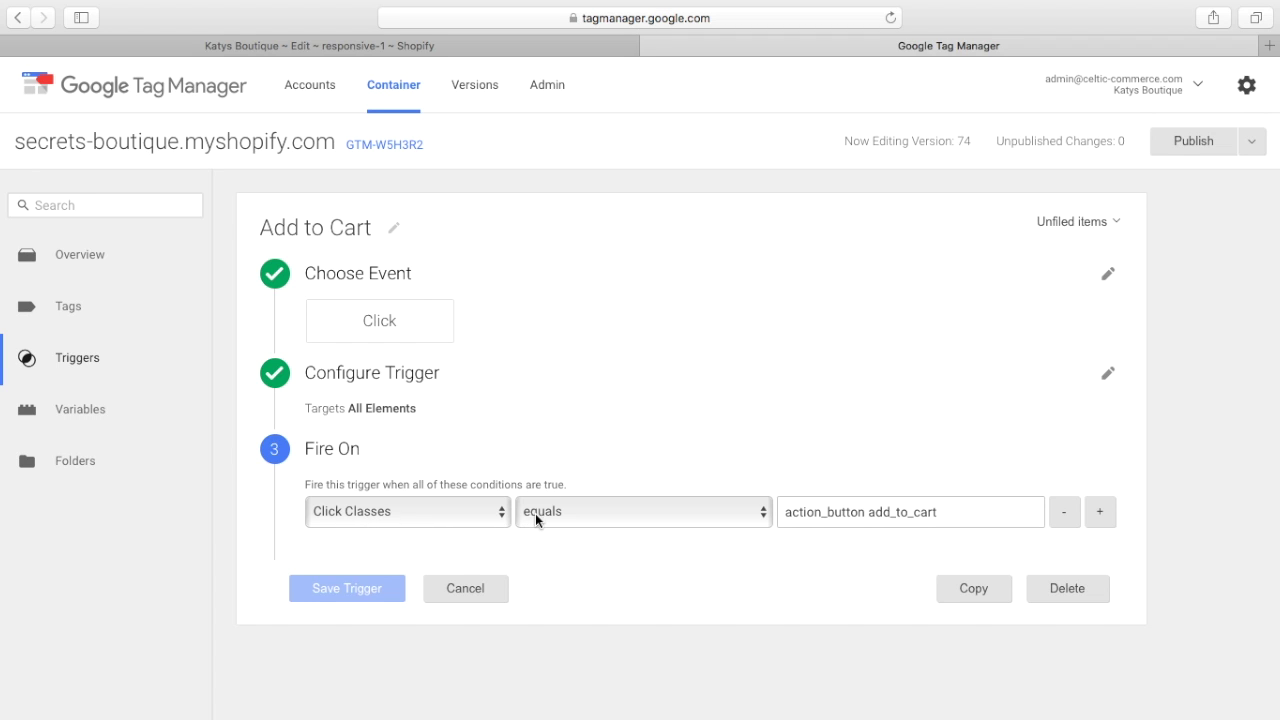
drag(952, 511, 780, 517)
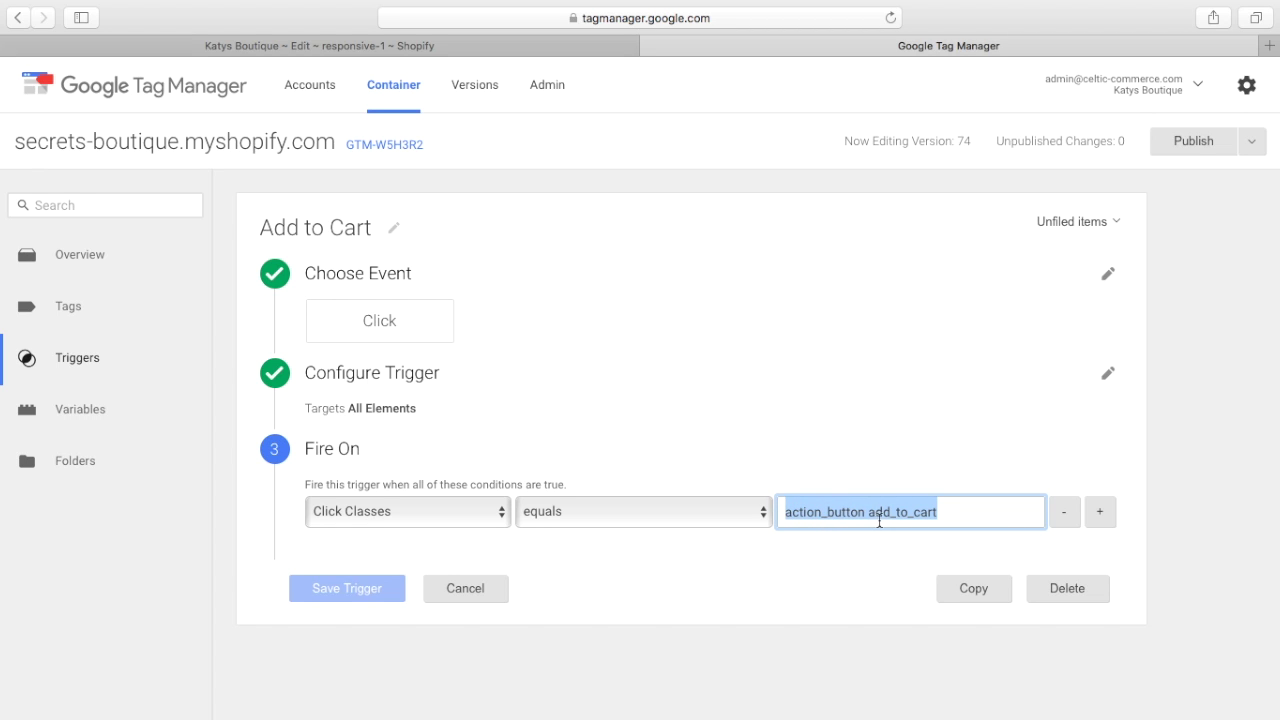
click(951, 515)
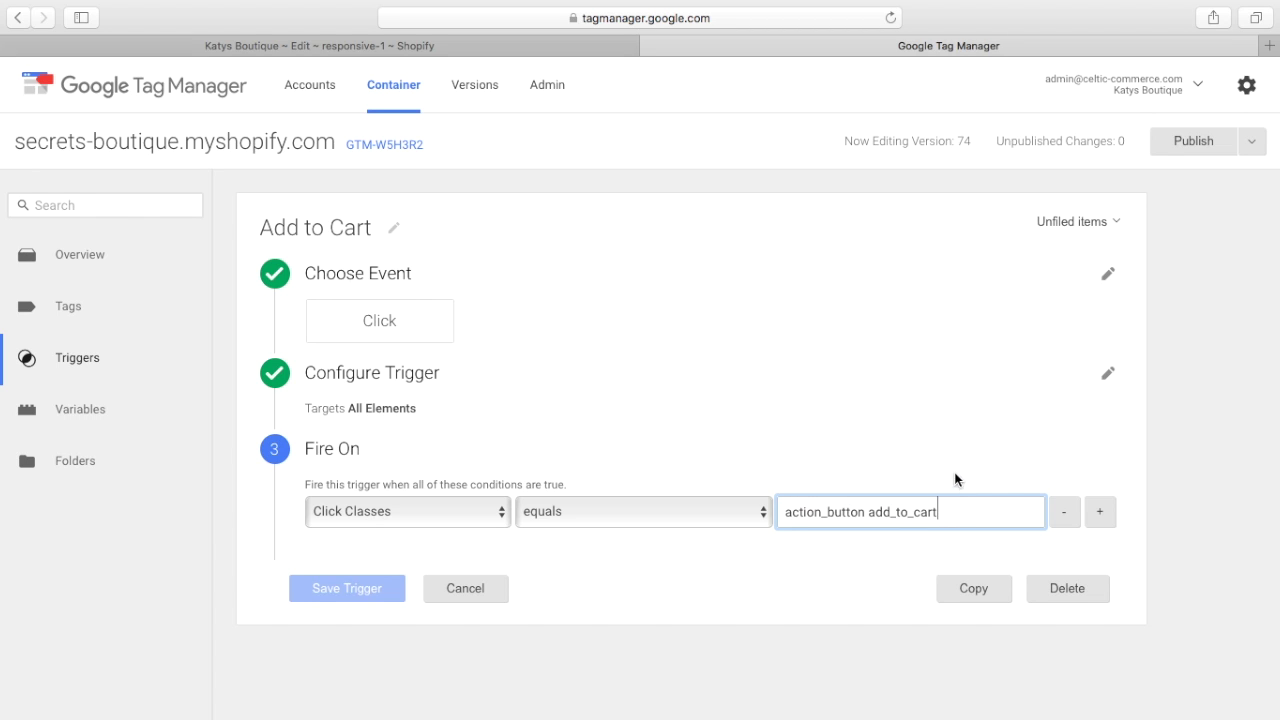
drag(963, 504, 782, 512)
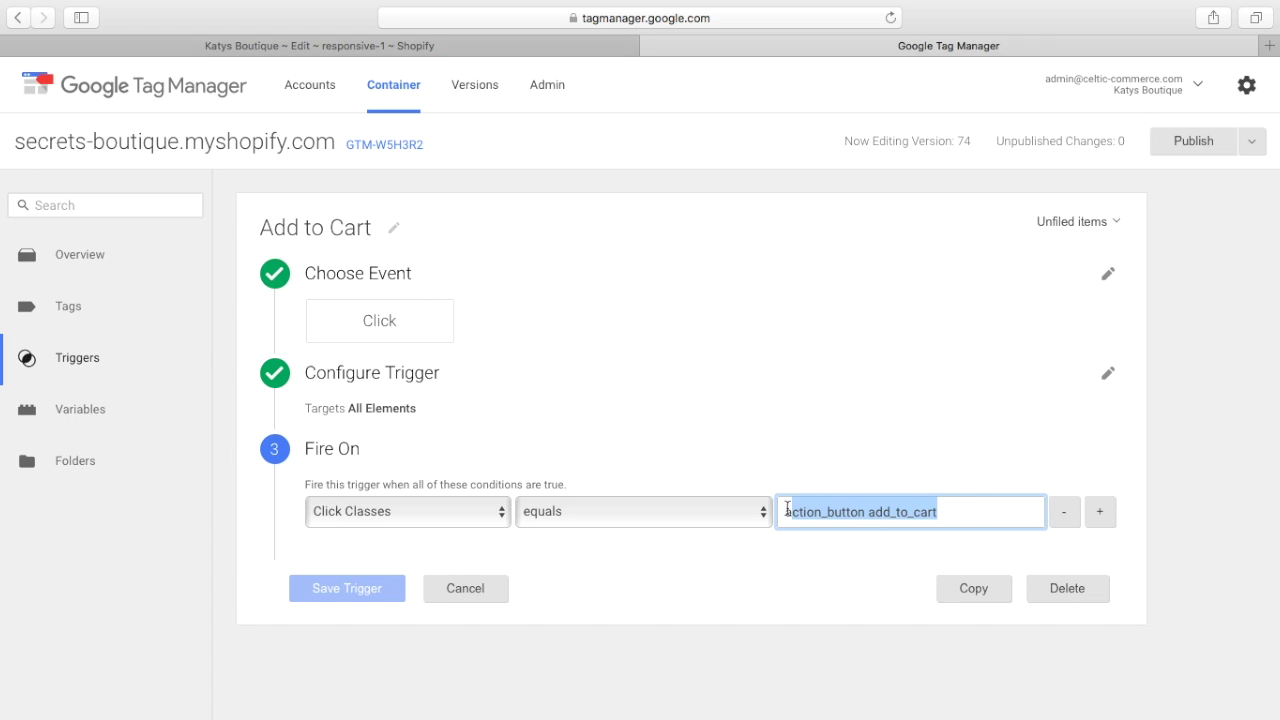
click(945, 517)
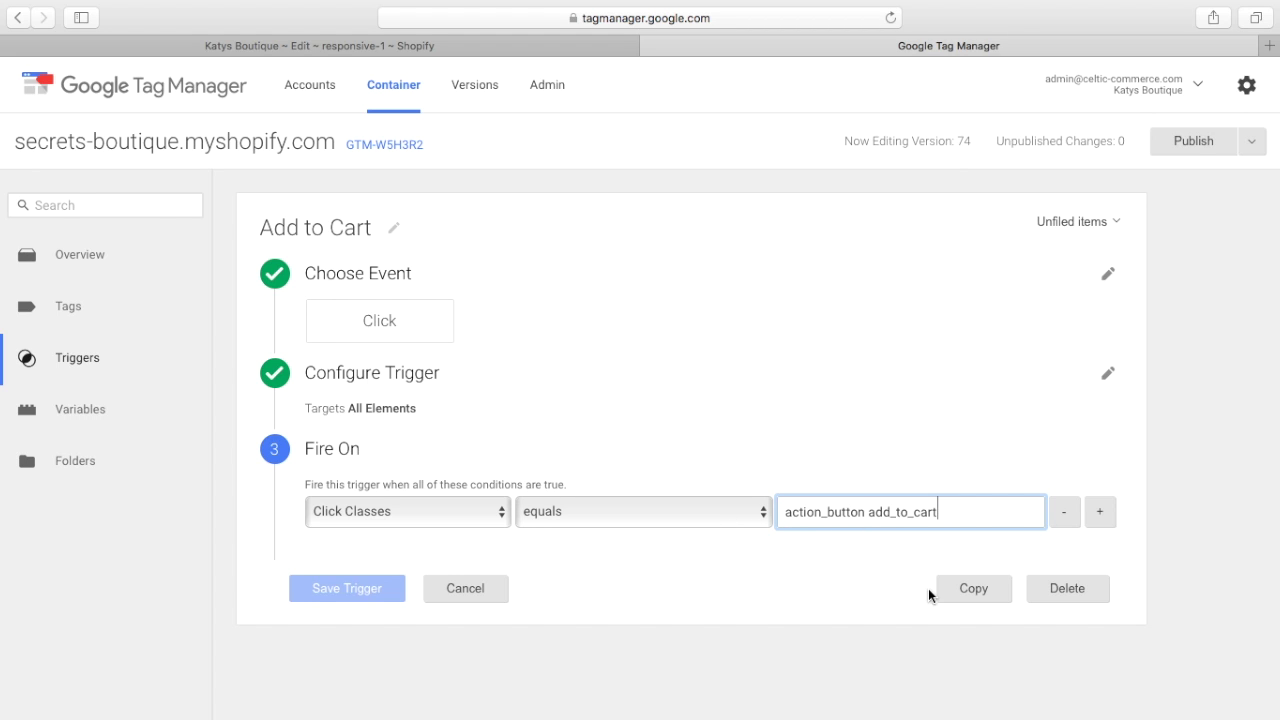
- Open the FB Add To Cart tag and review its custom HTML code and firing trigger
click(84, 311)
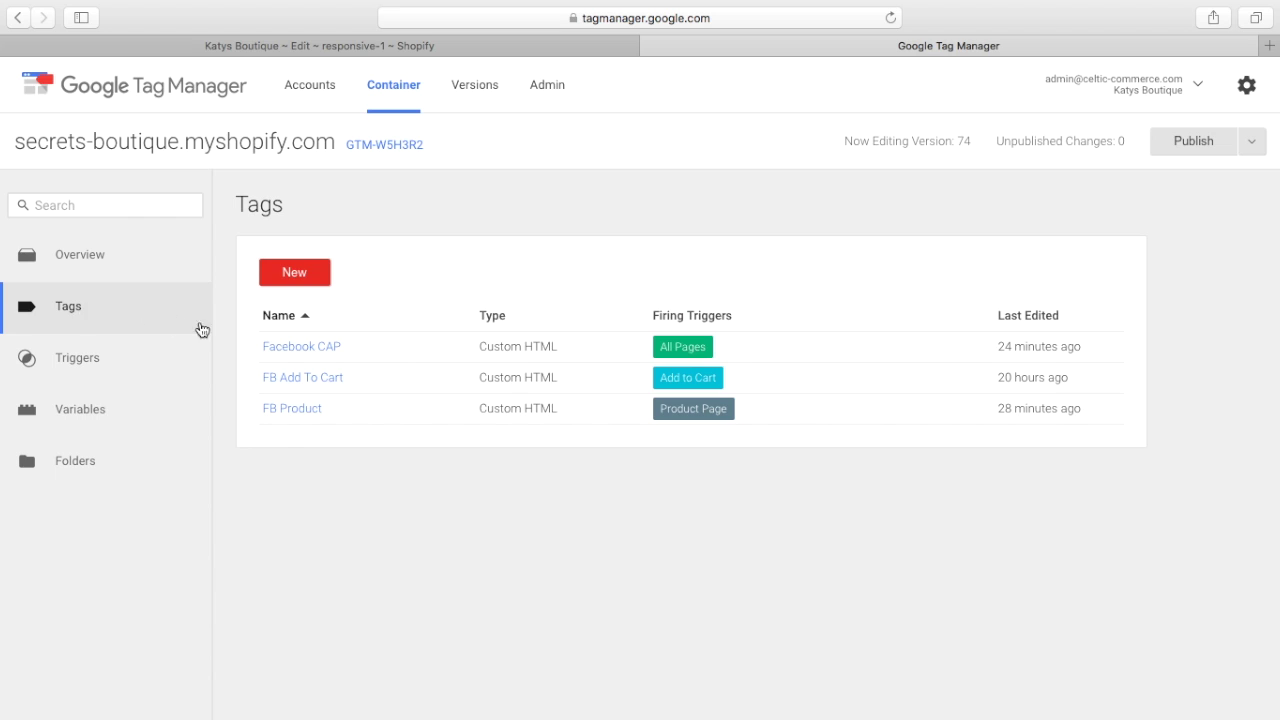
click(330, 380)
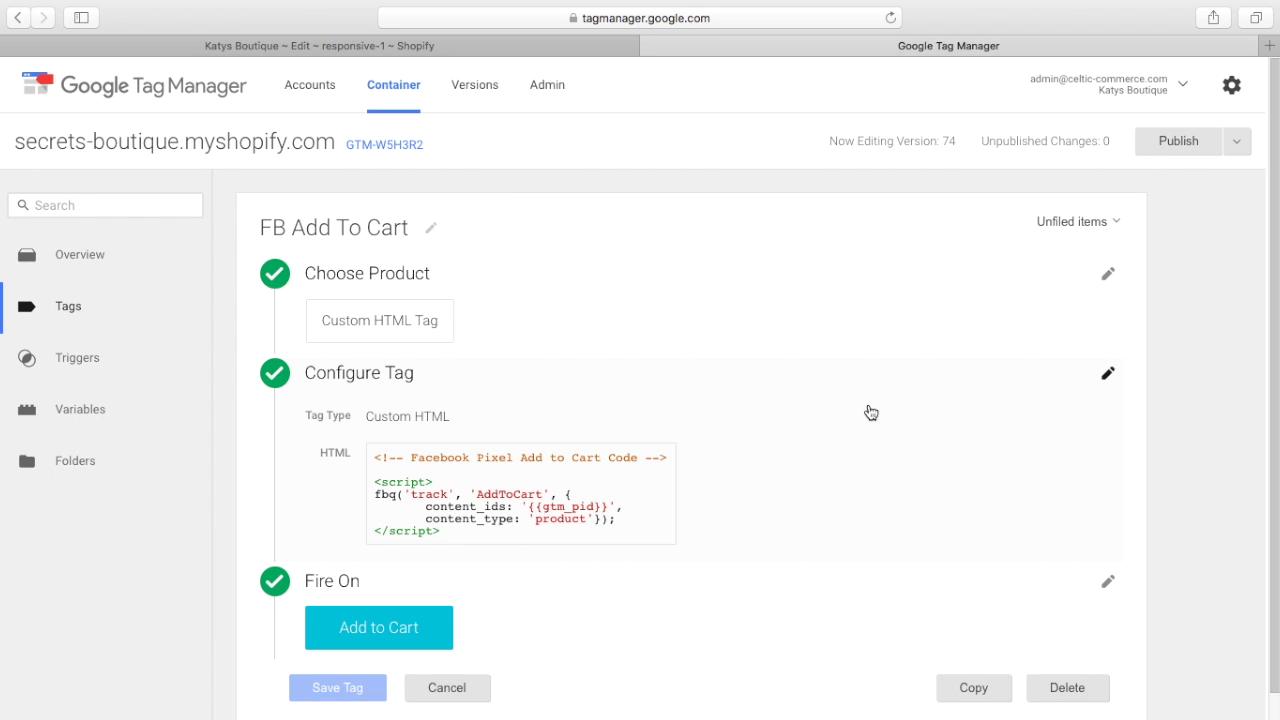
scroll(950, 400, down, 1)
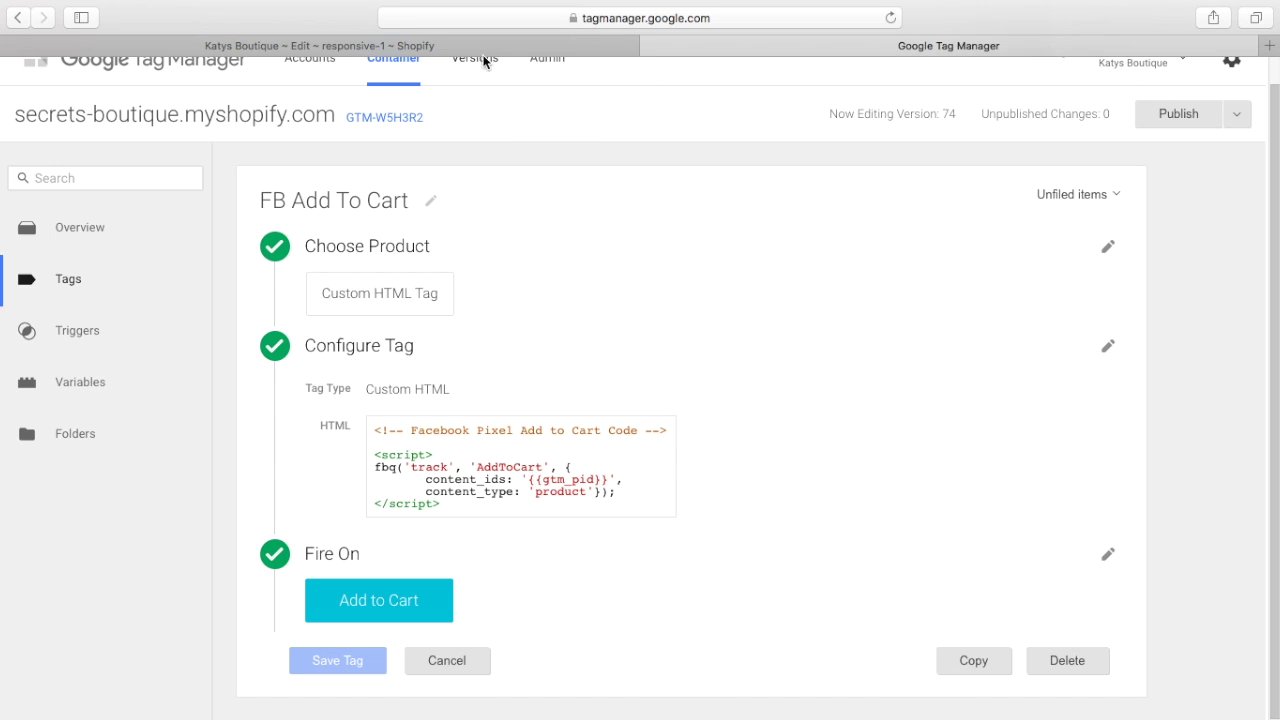
click(446, 44)
click(799, 50)
key(super+Tab)
key(super+Tab)
key(super+Tab)
key(super+Tab)
key(super+Tab)
click(363, 47)
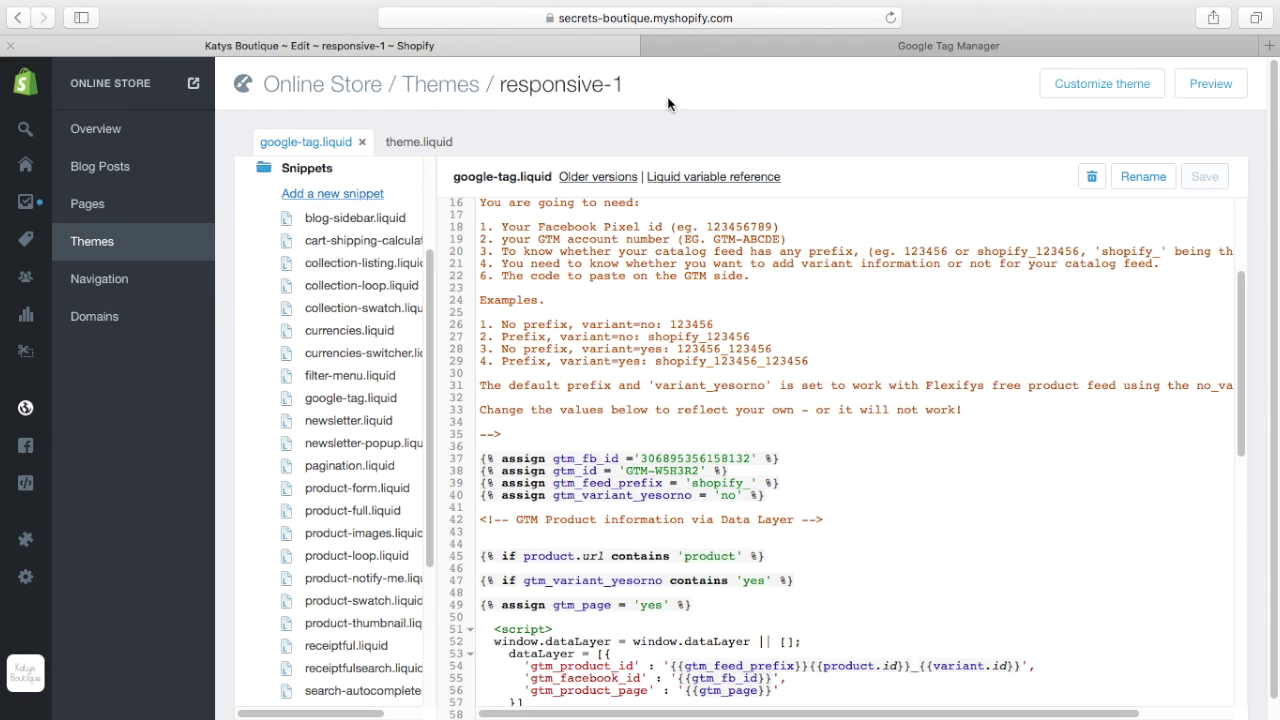
click(756, 55)
mouse_move(712, 5)
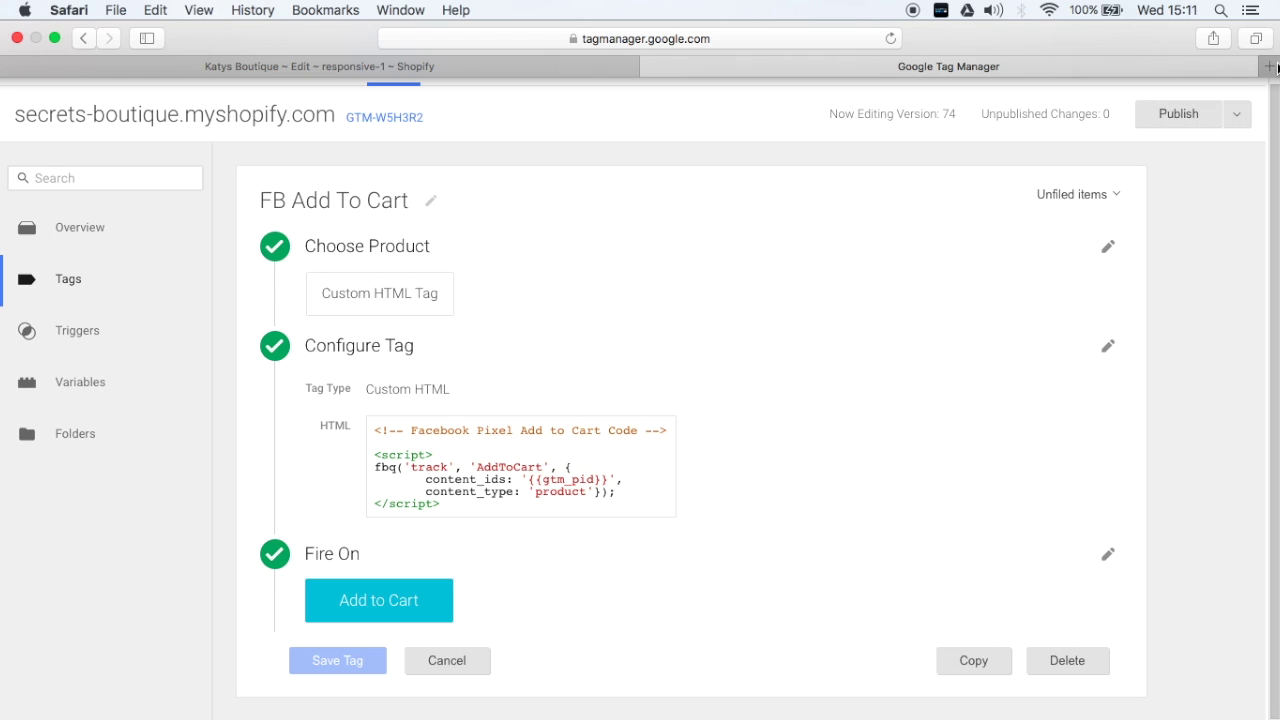
- Load katysboutique.co.uk in a new Safari tab and view the images further down the home page
click(1269, 66)
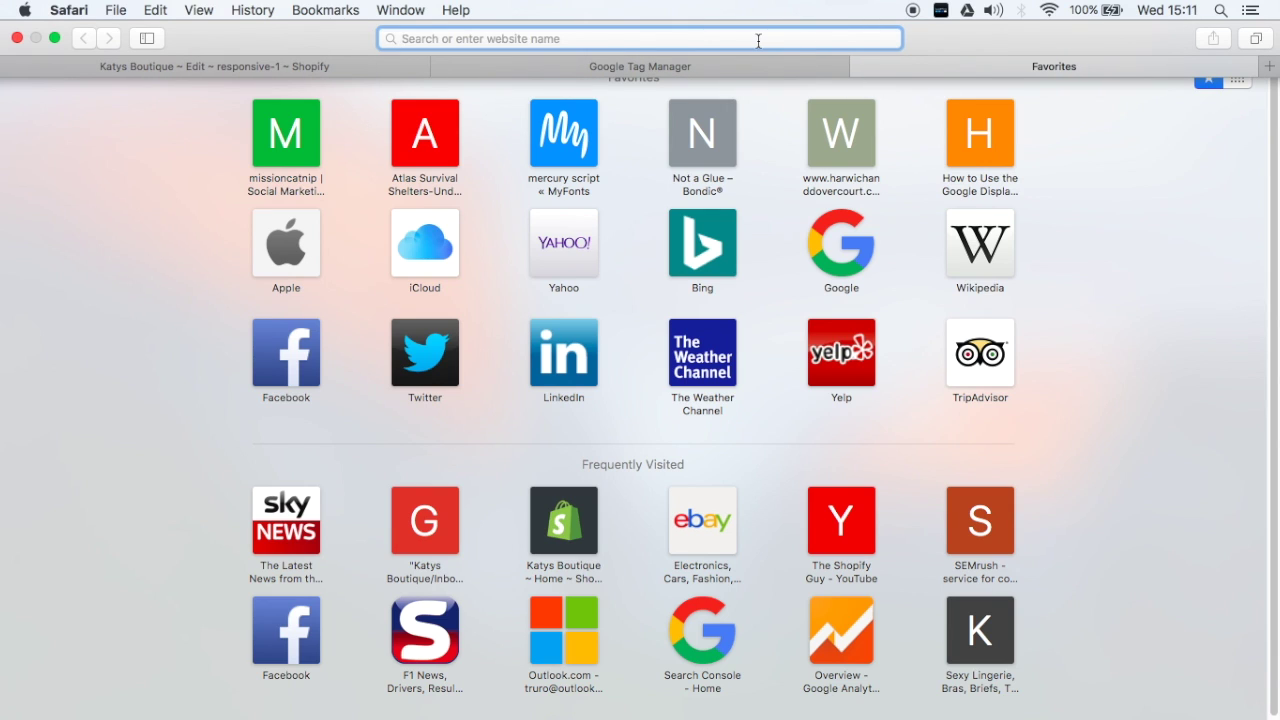
text(katysboutique.co.uk)
key(Return)
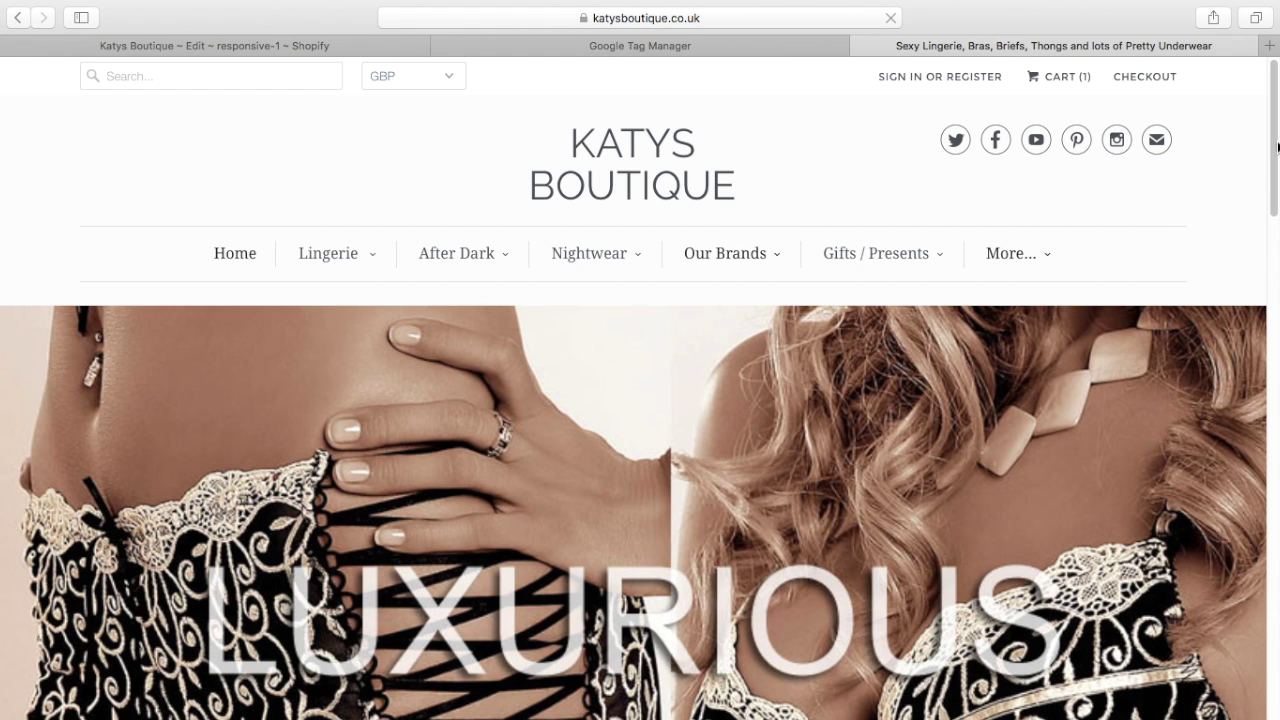
scroll(1277, 147, down, 10)
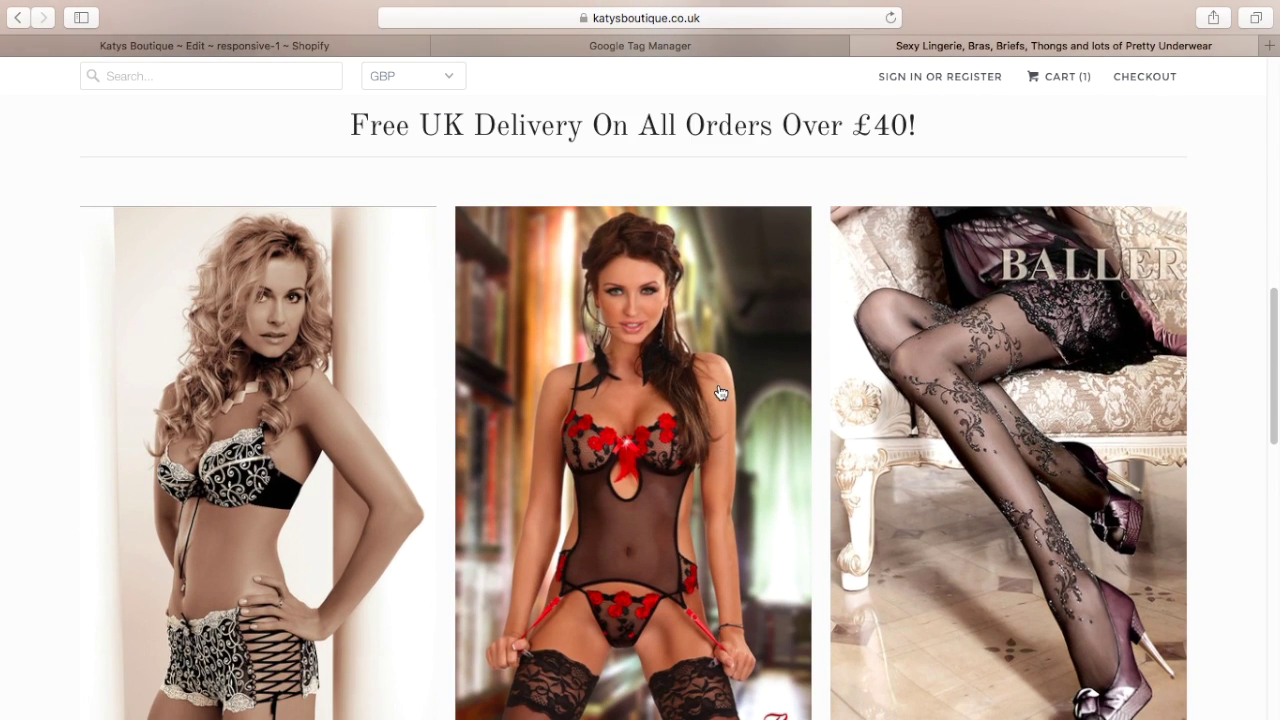
- Close the Katys Boutique tab in Safari, then return to Chrome's product page and close its developer tools
click(720, 392)
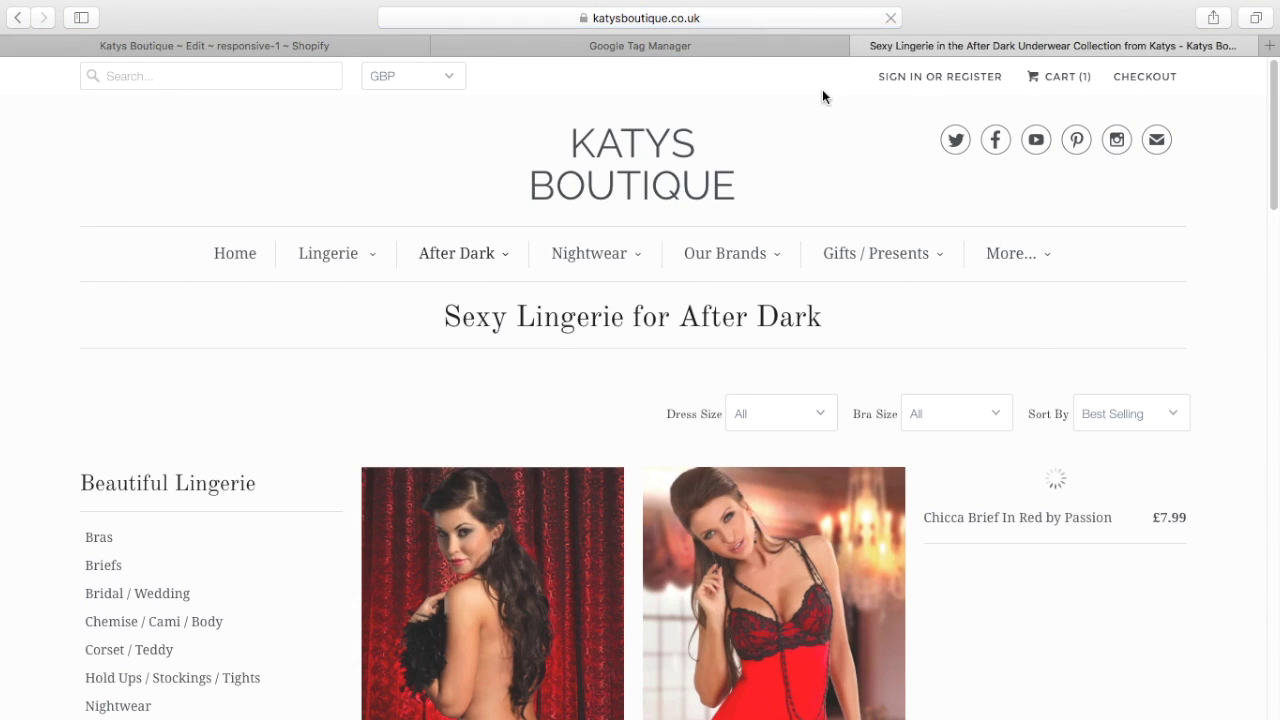
click(859, 45)
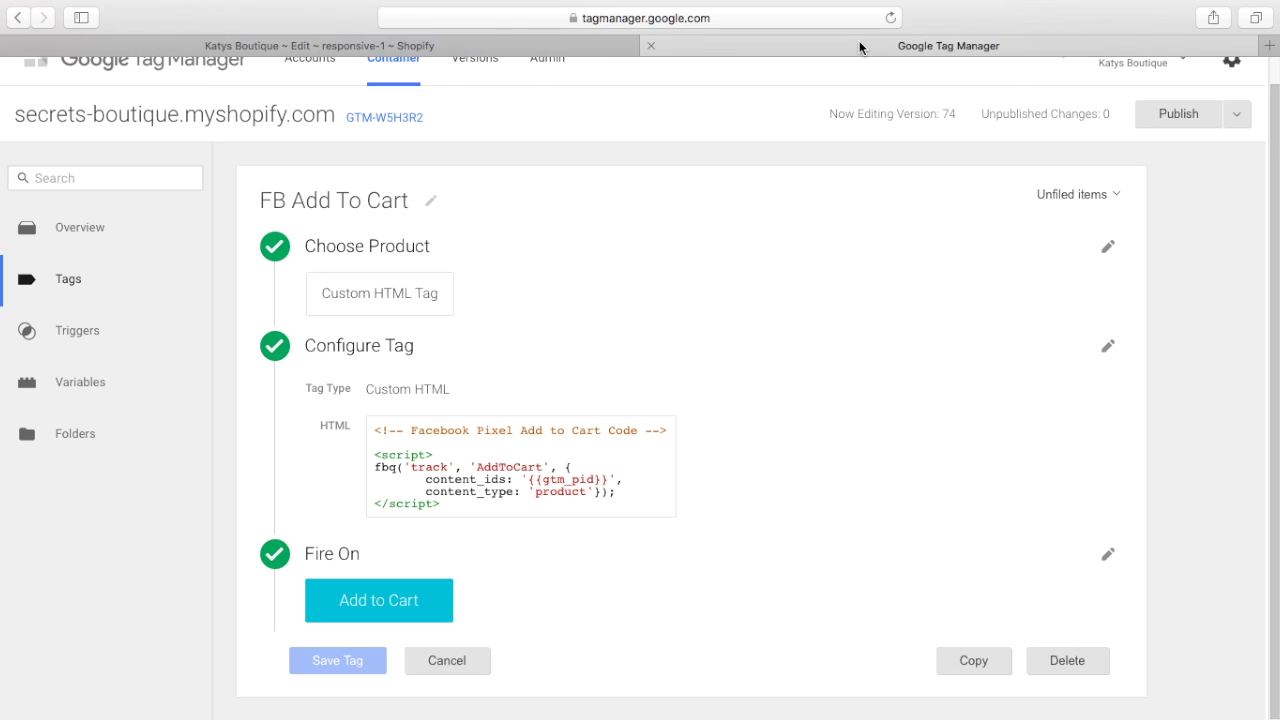
key(super+Tab)
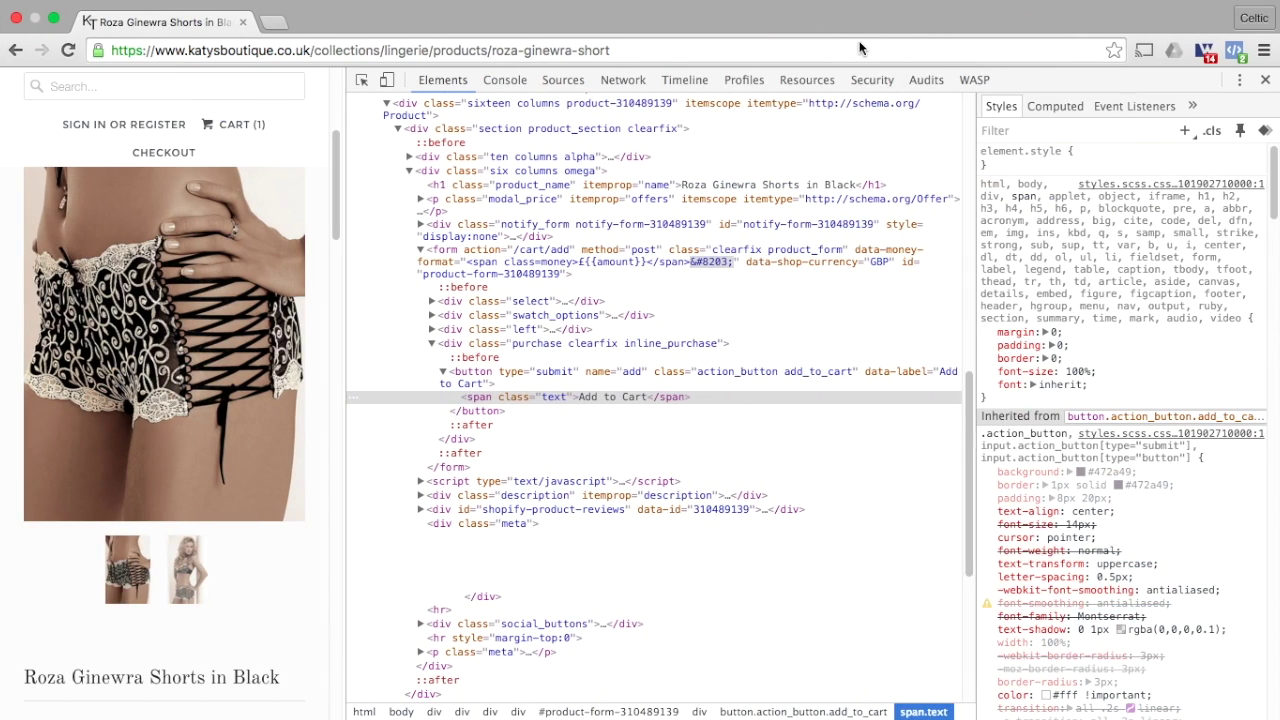
click(1265, 79)
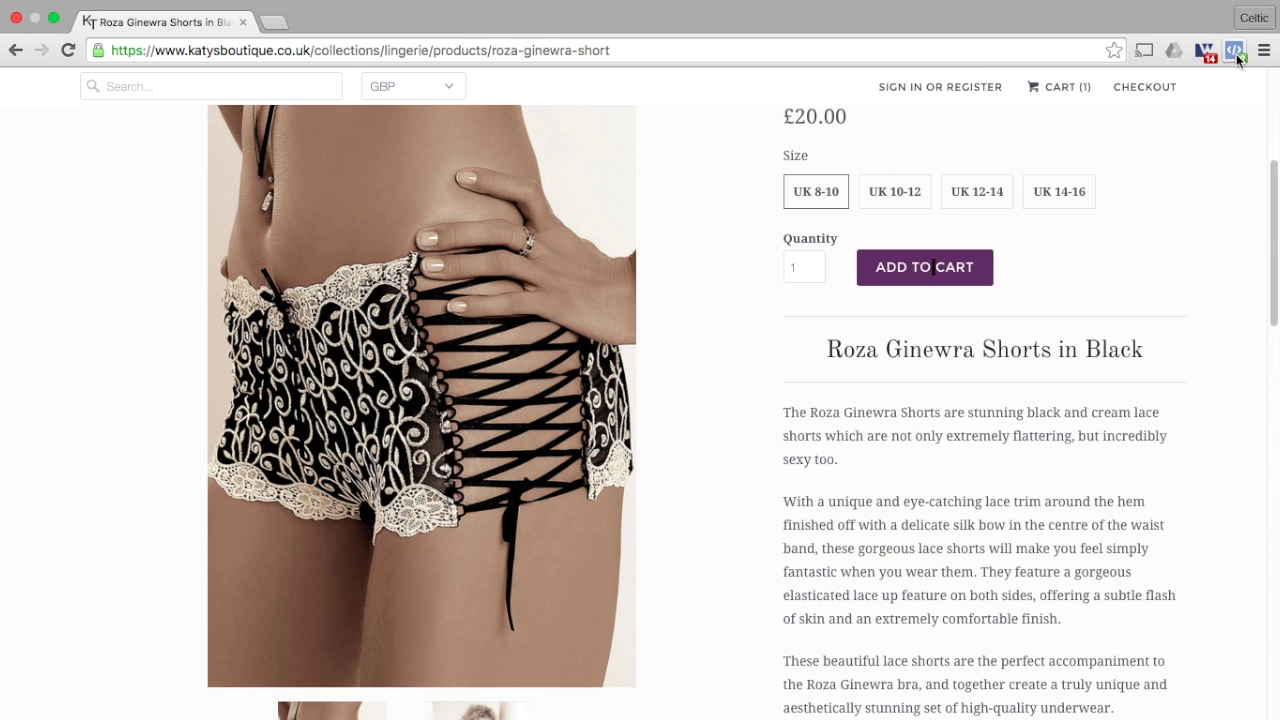
- Add the Roza Ginewra Shorts in Black to the cart, checking the fired pixel events before and after with Pixel Helper
click(1236, 52)
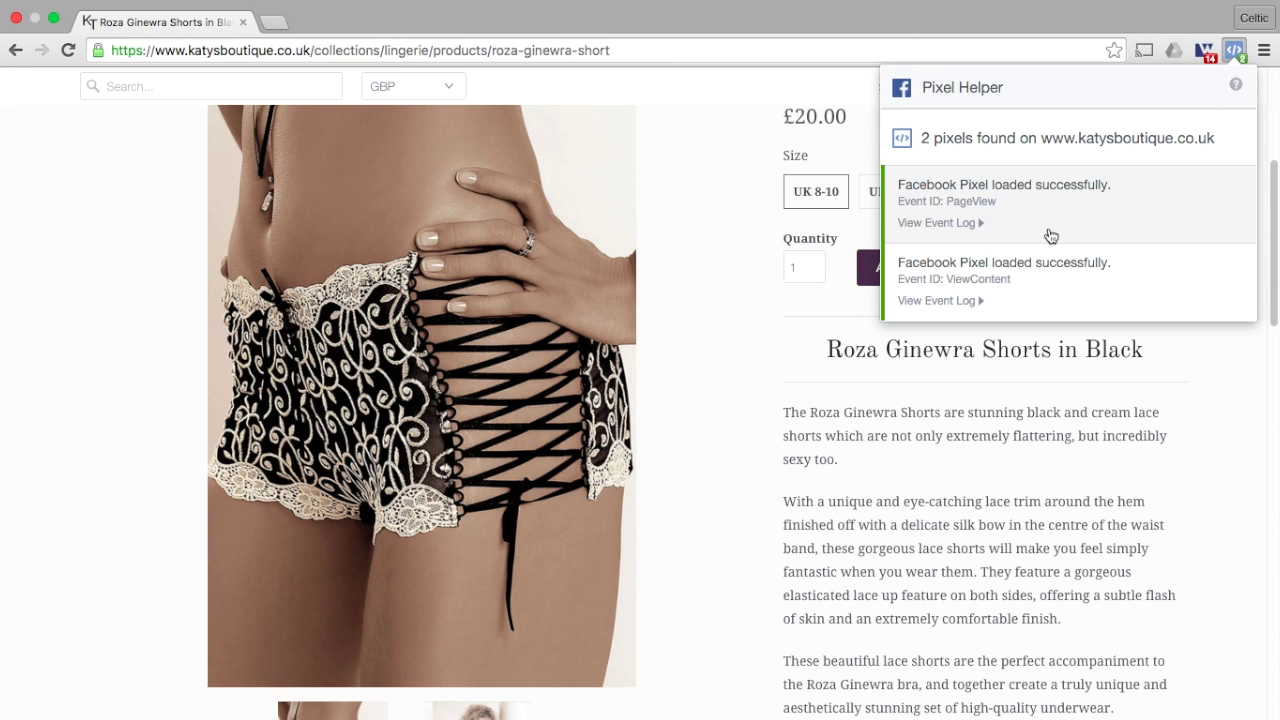
click(723, 289)
click(905, 265)
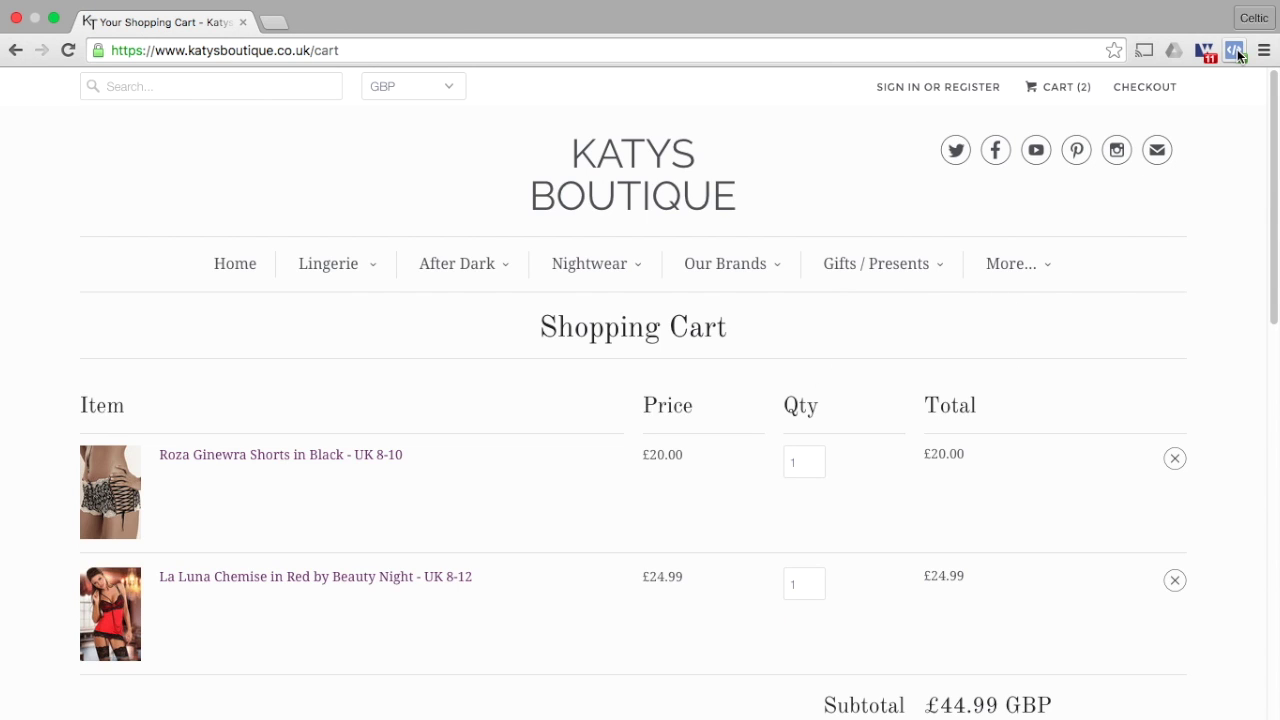
click(1236, 51)
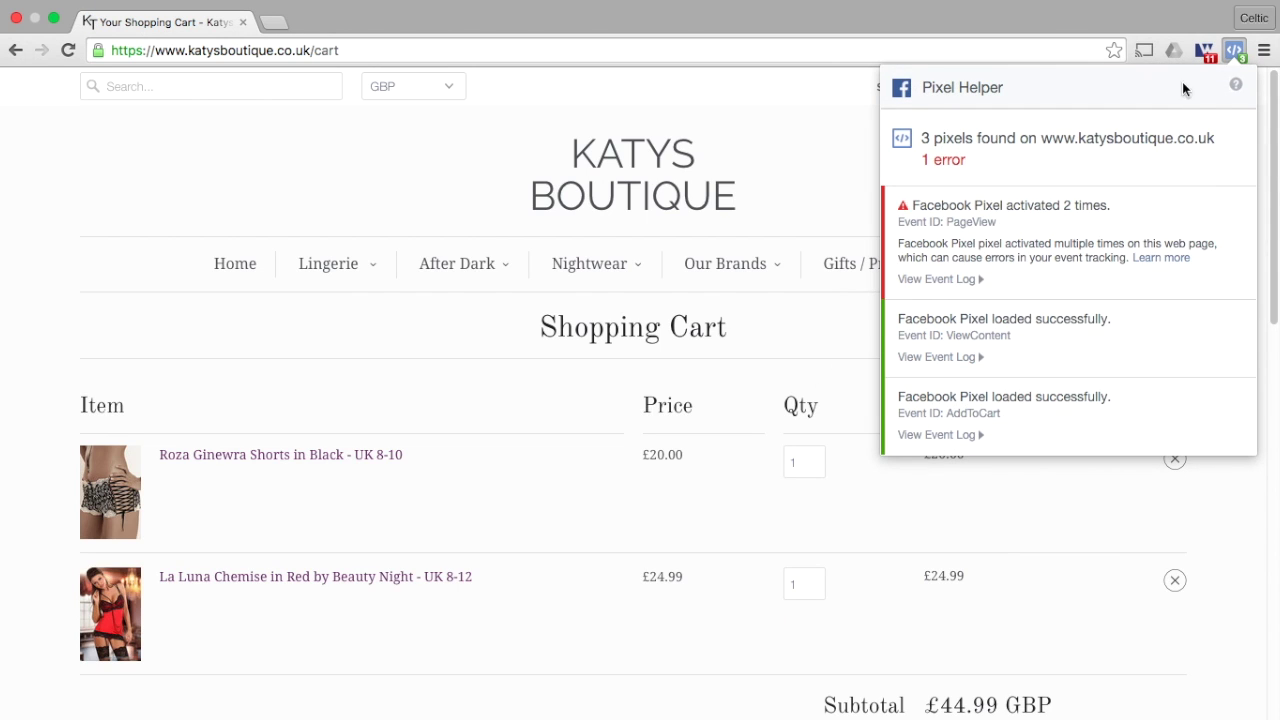
click(728, 143)
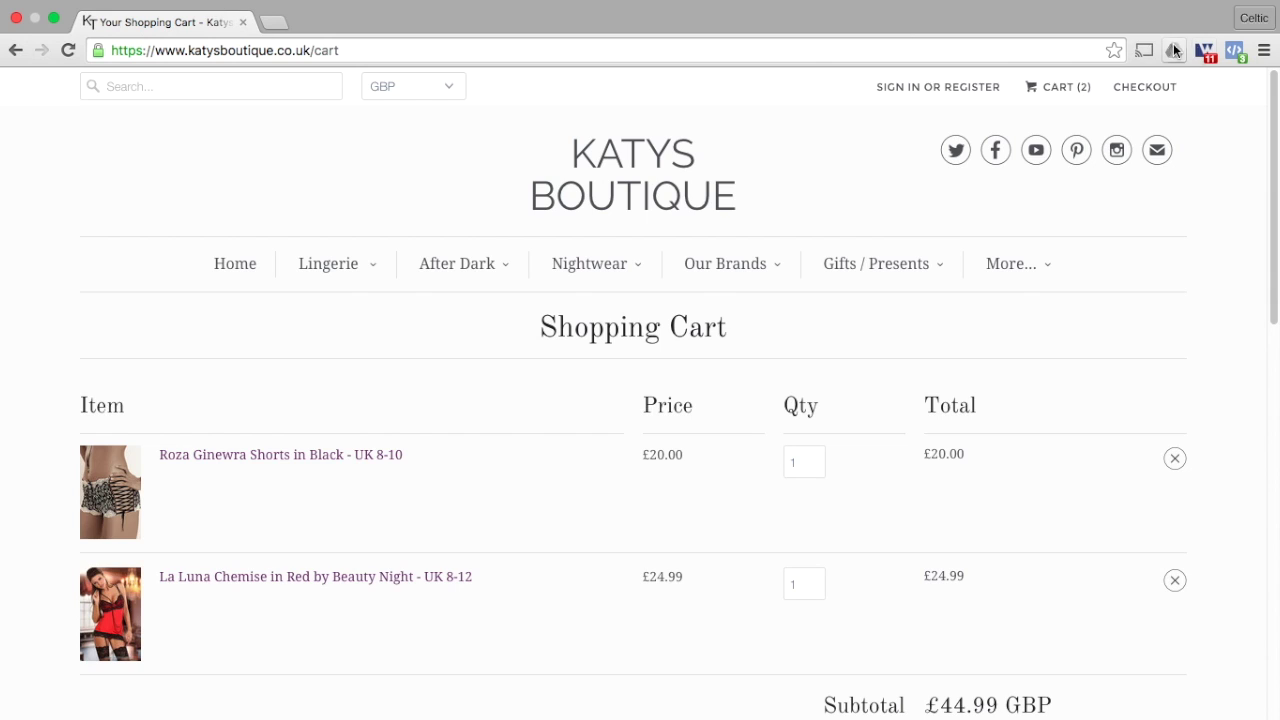
click(1236, 52)
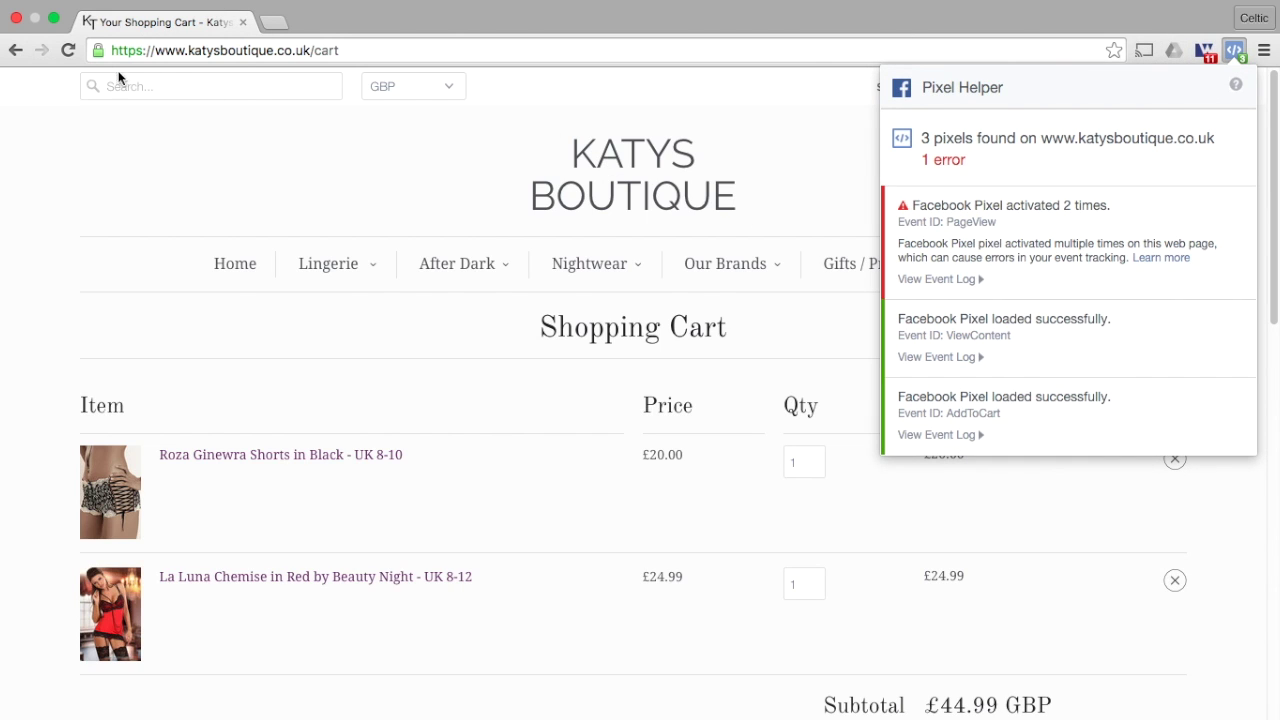
- Reload the shopping cart page and inspect the PageView event log in Pixel Helper
click(68, 50)
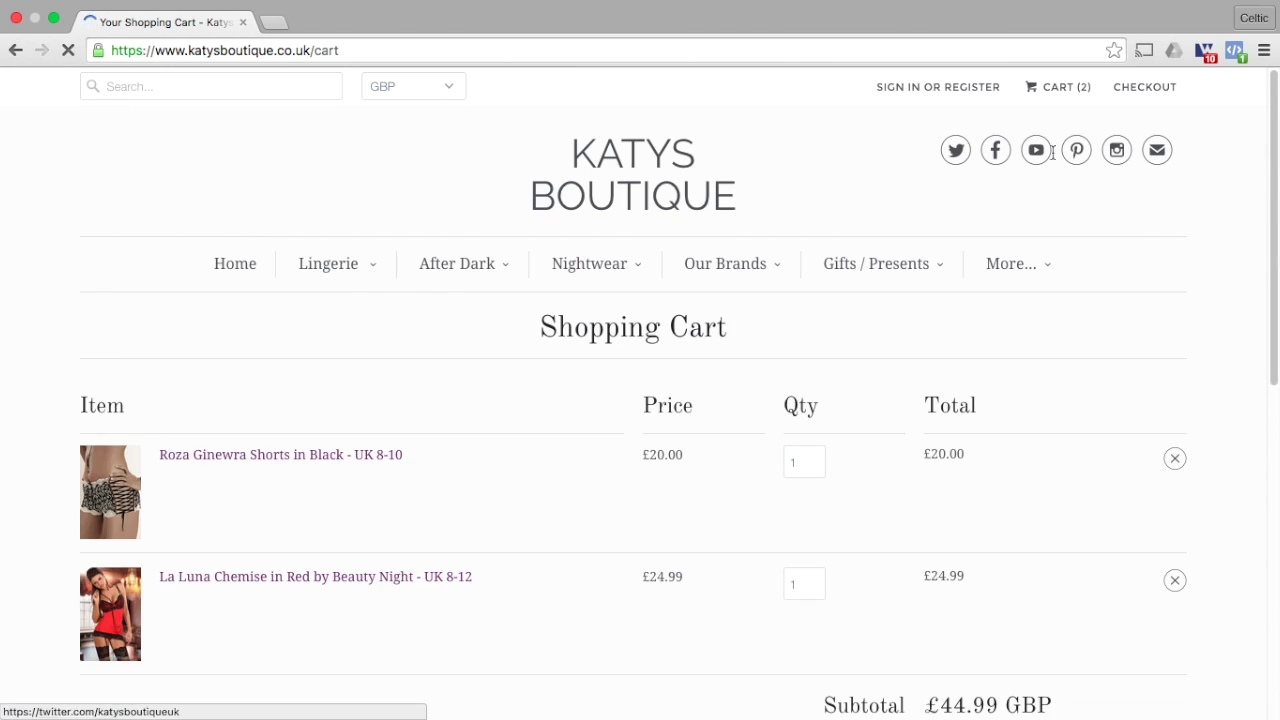
click(1238, 54)
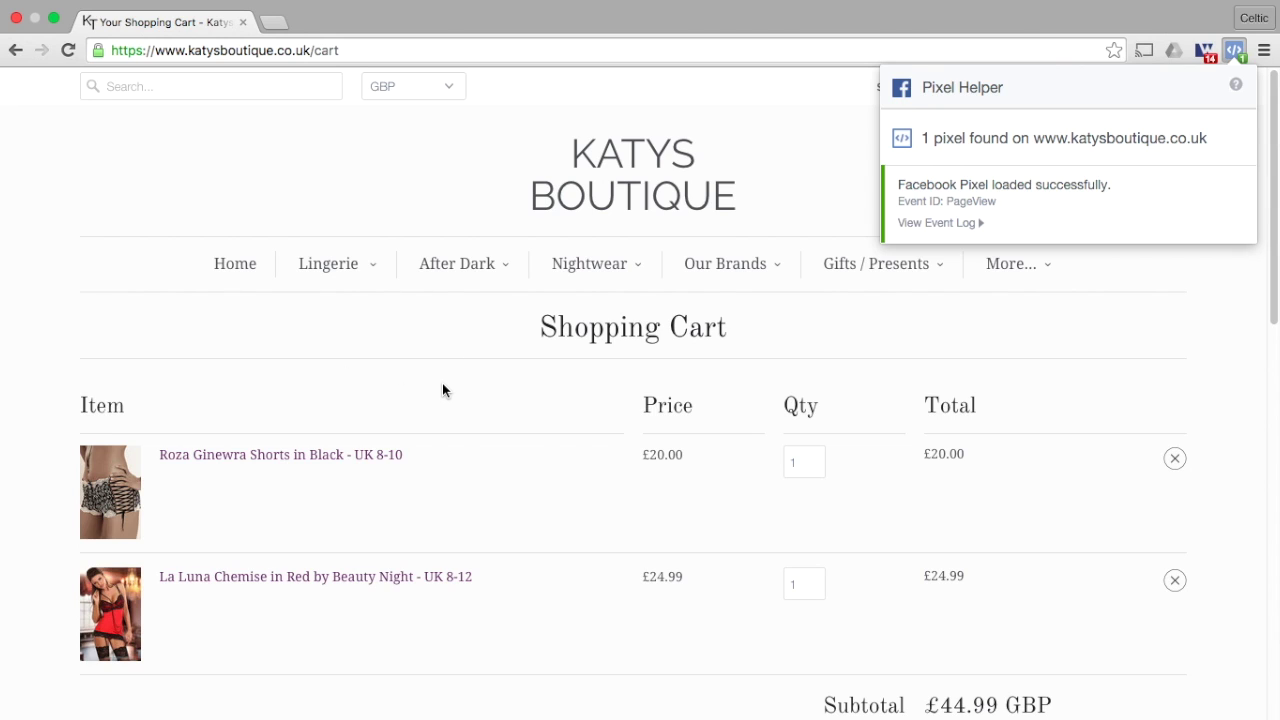
click(520, 145)
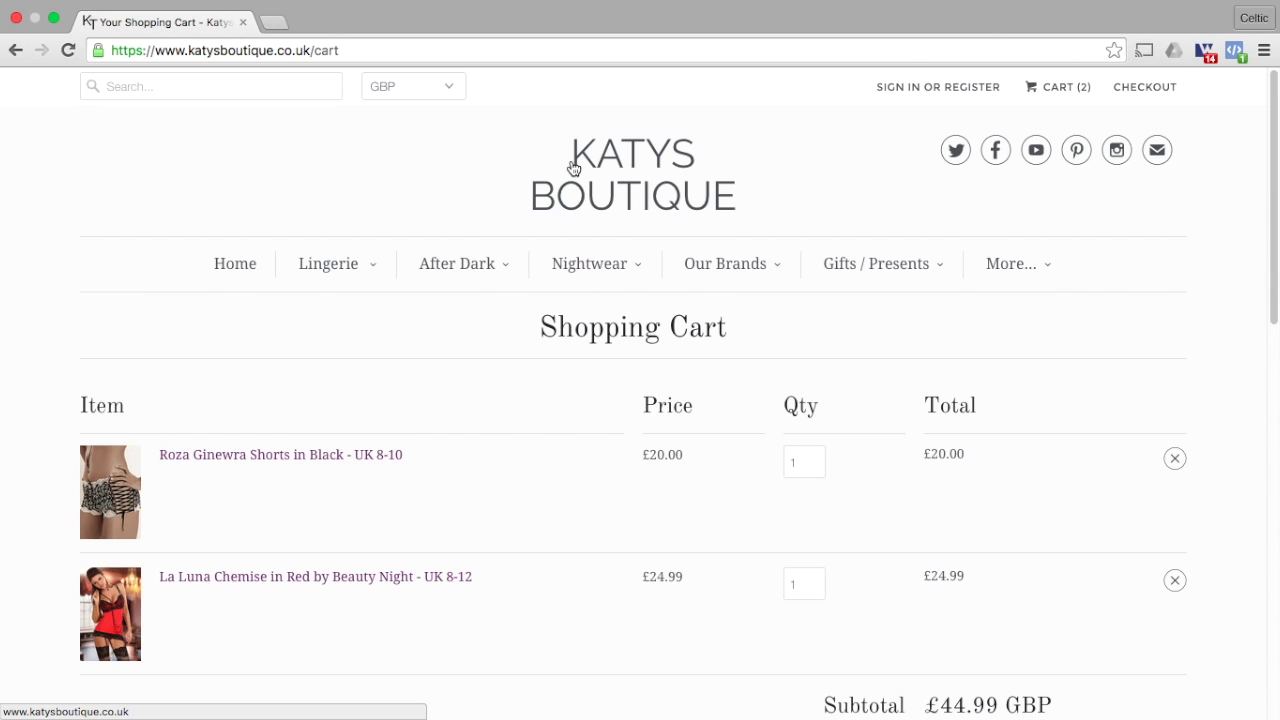
click(1234, 55)
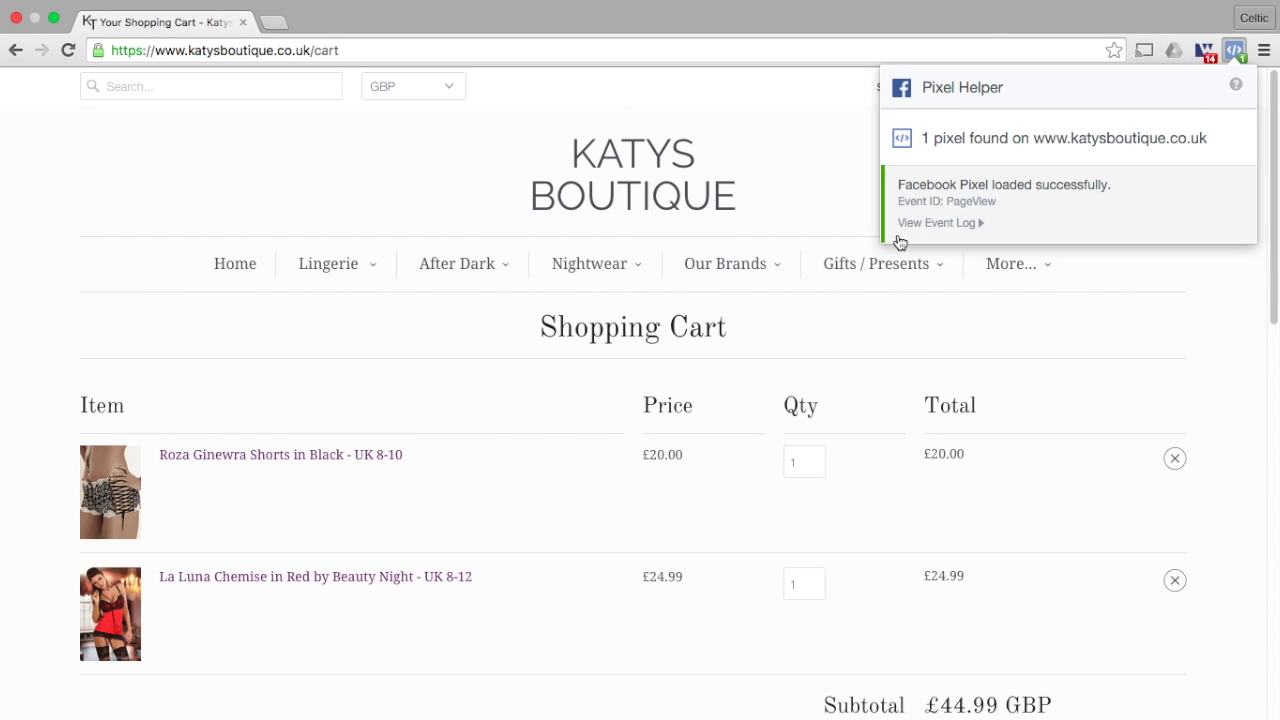
click(986, 225)
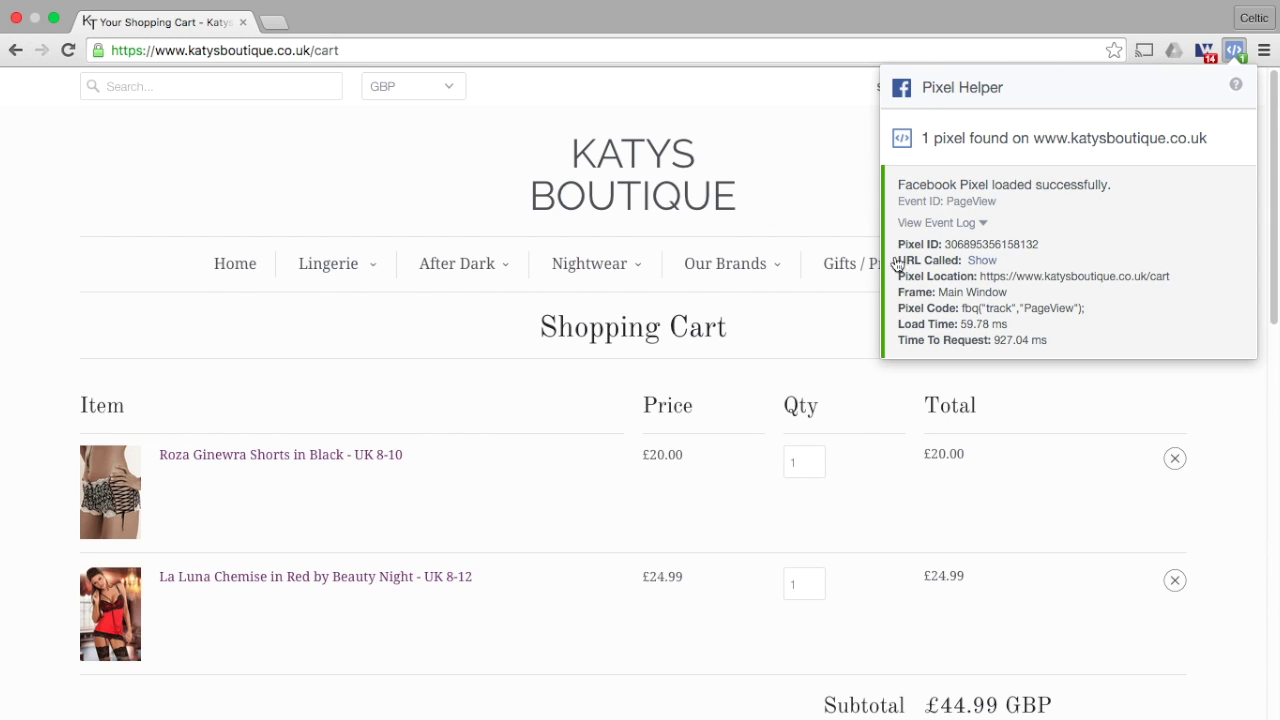
click(778, 115)
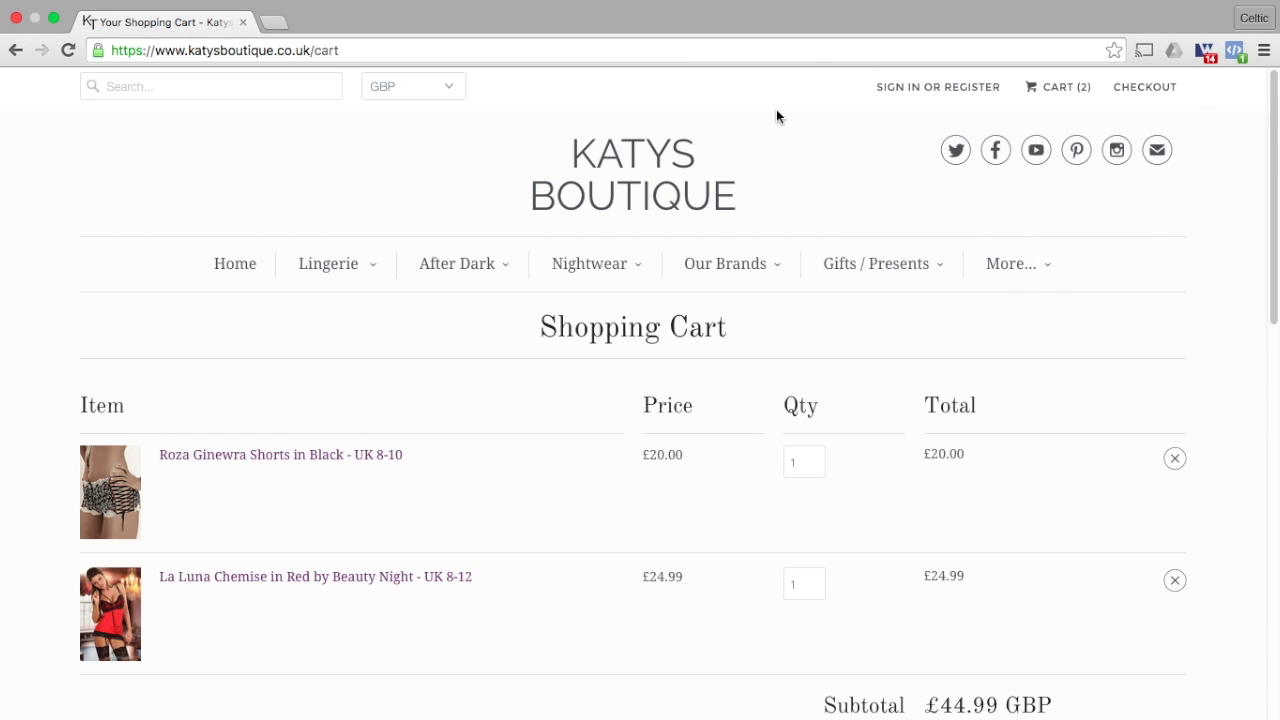
- Go back to the Roza Ginewra Shorts product page and review its pixel events in Pixel Helper
click(18, 51)
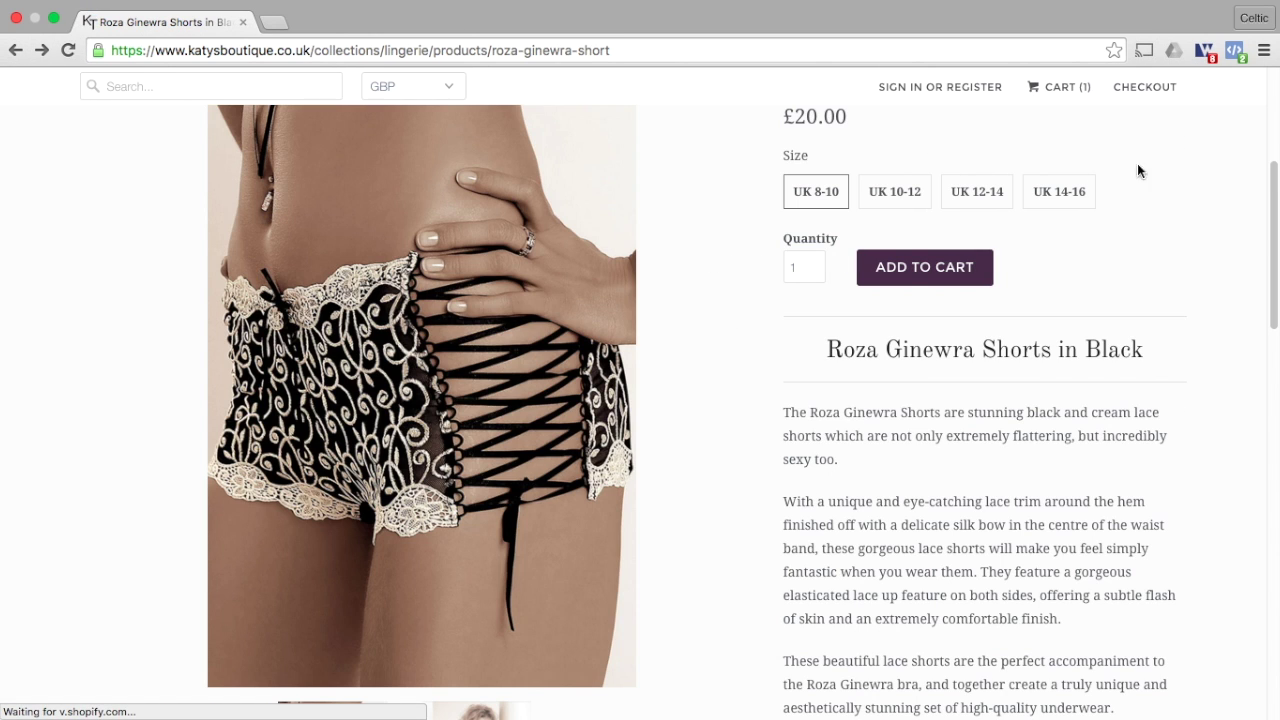
click(1236, 50)
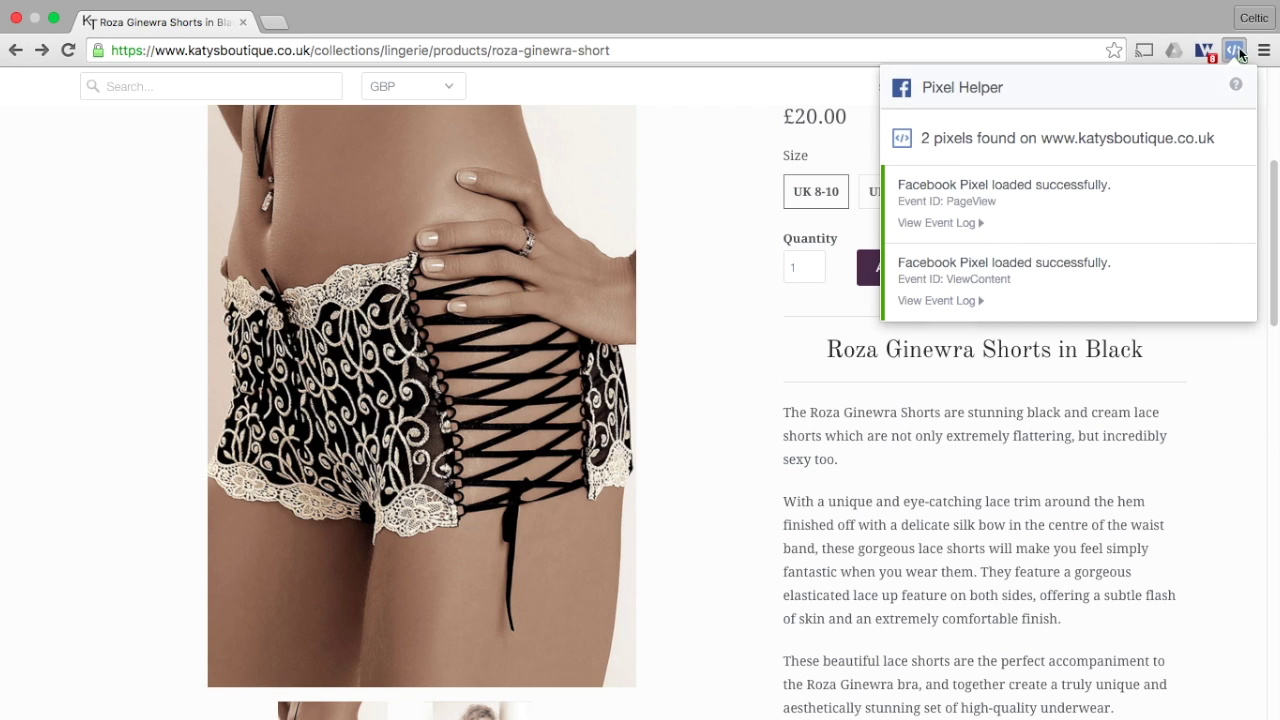
click(816, 358)
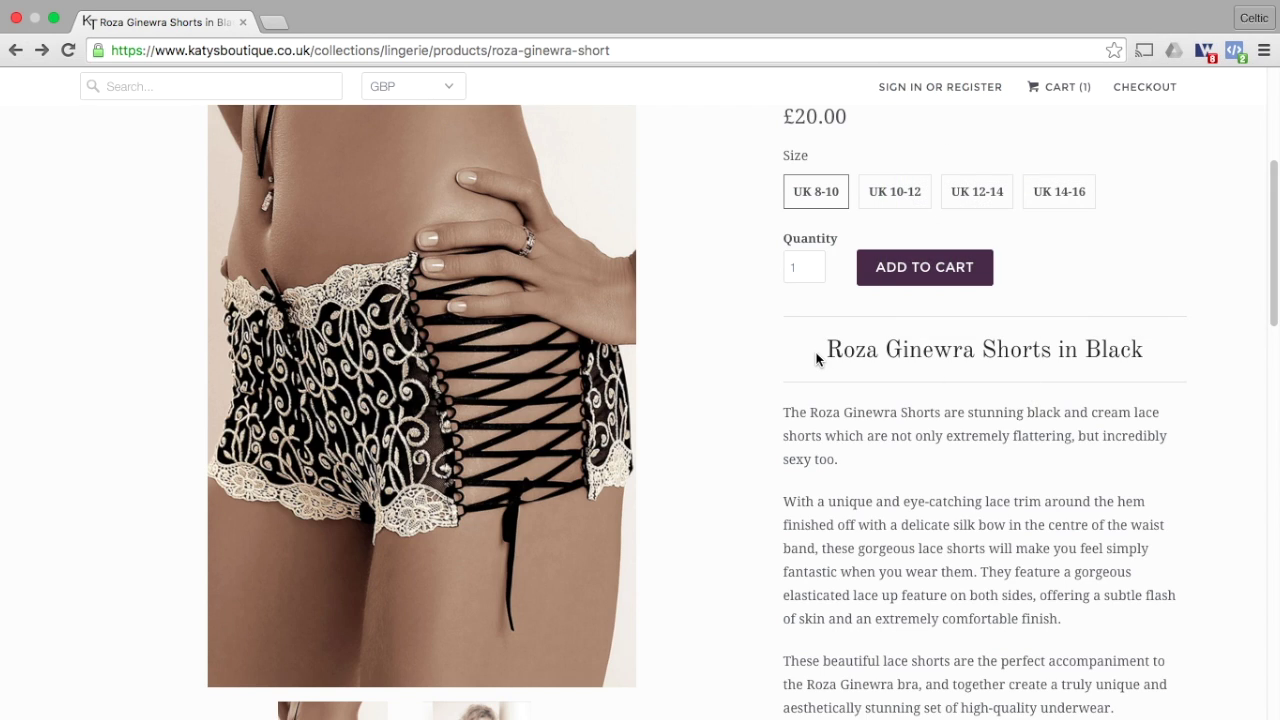
click(1236, 50)
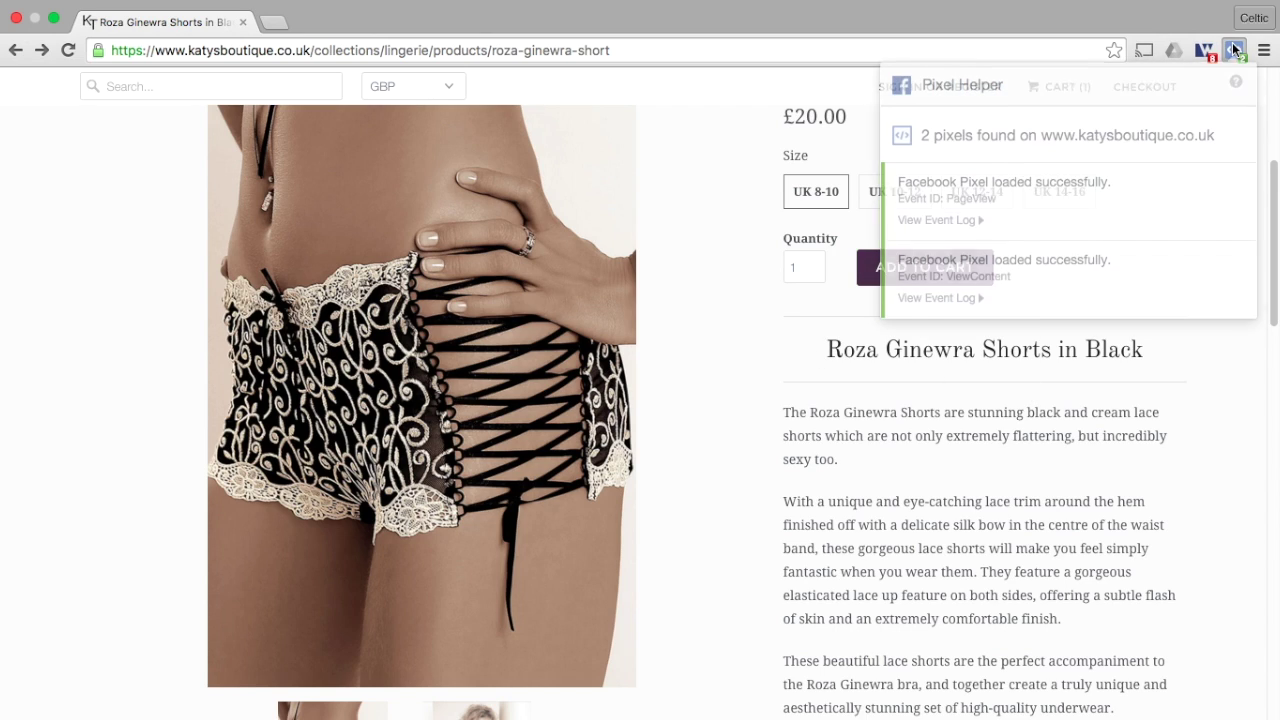
click(1258, 370)
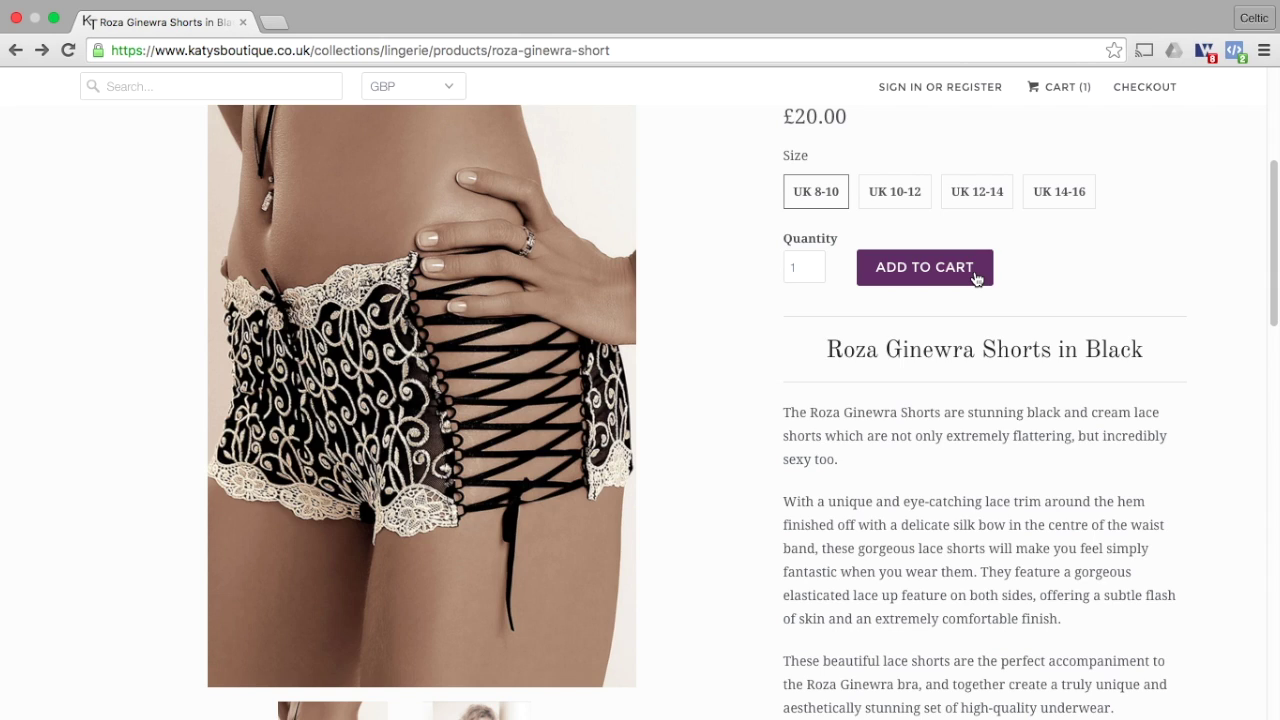
- Quit Google Chrome and switch to the Safari window showing Google Tag Manager
mouse_move(184, 5)
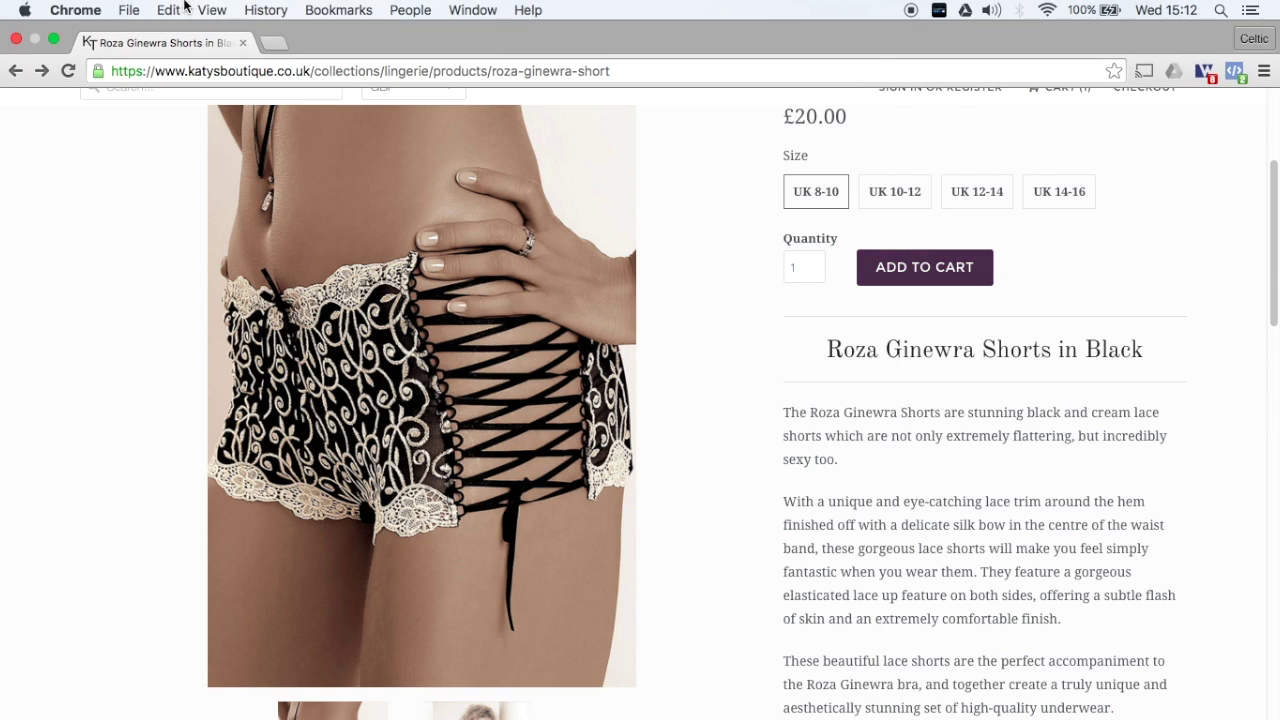
click(124, 14)
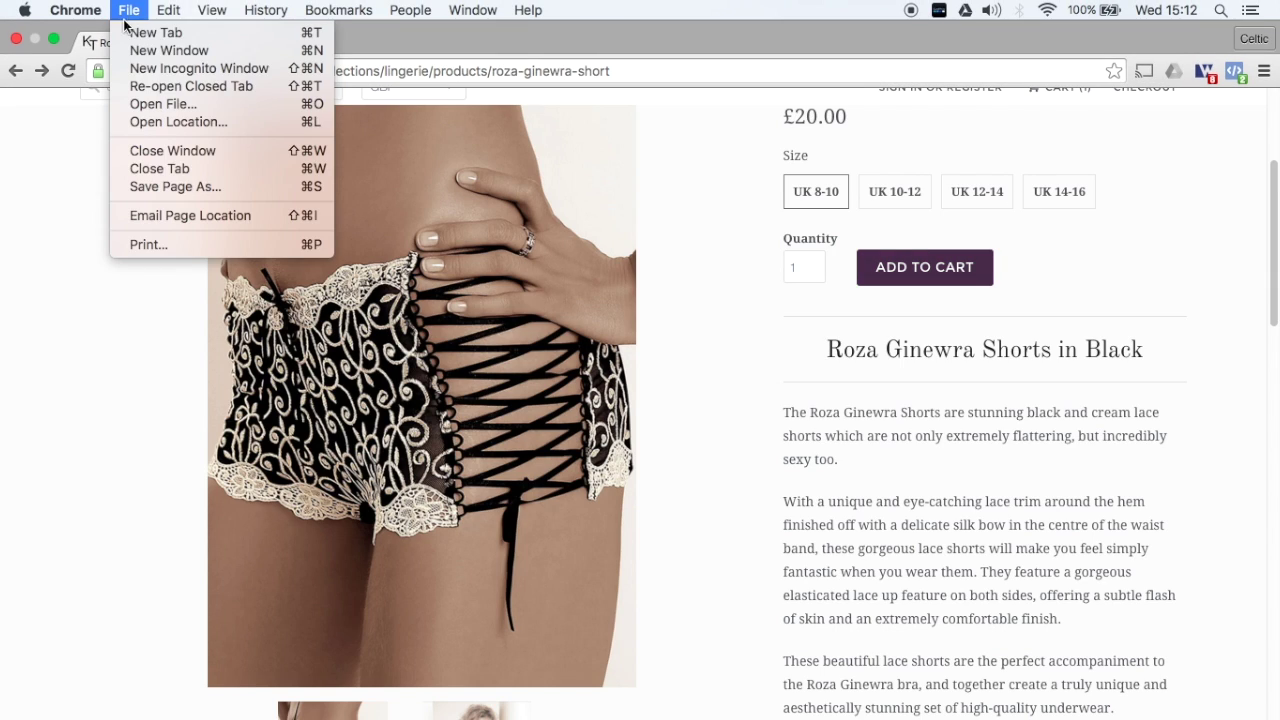
mouse_move(76, 10)
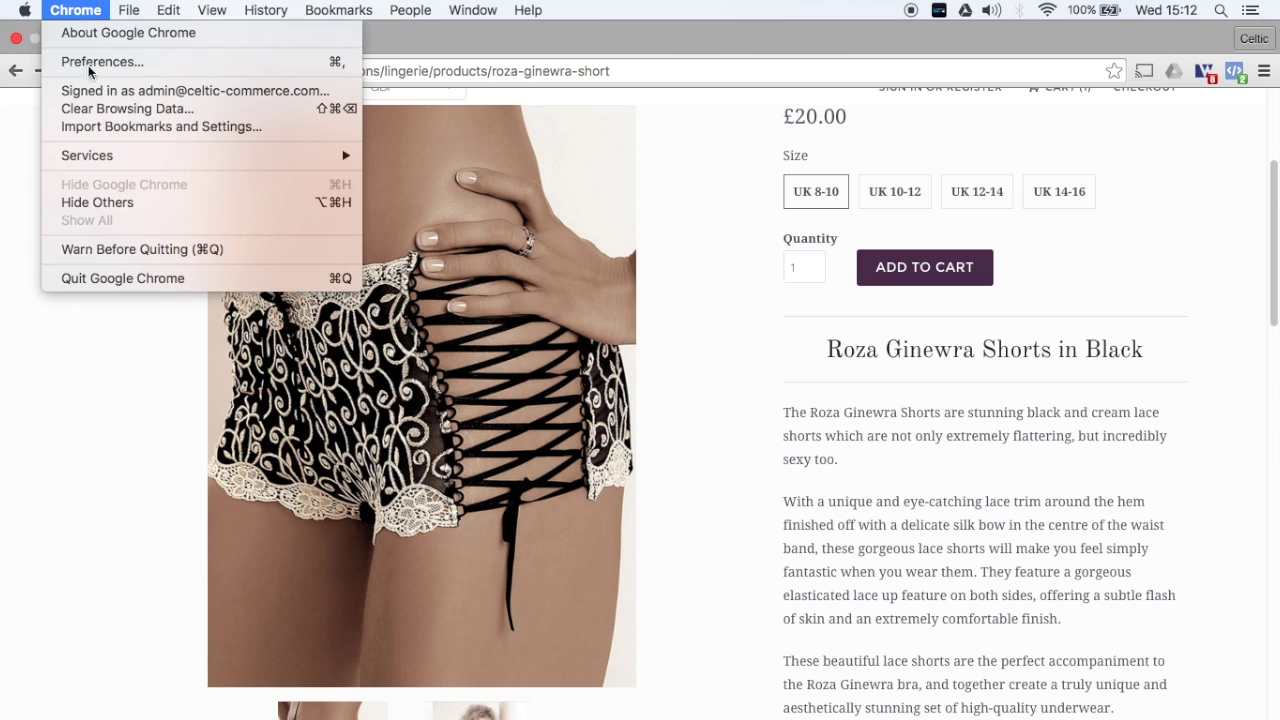
click(136, 281)
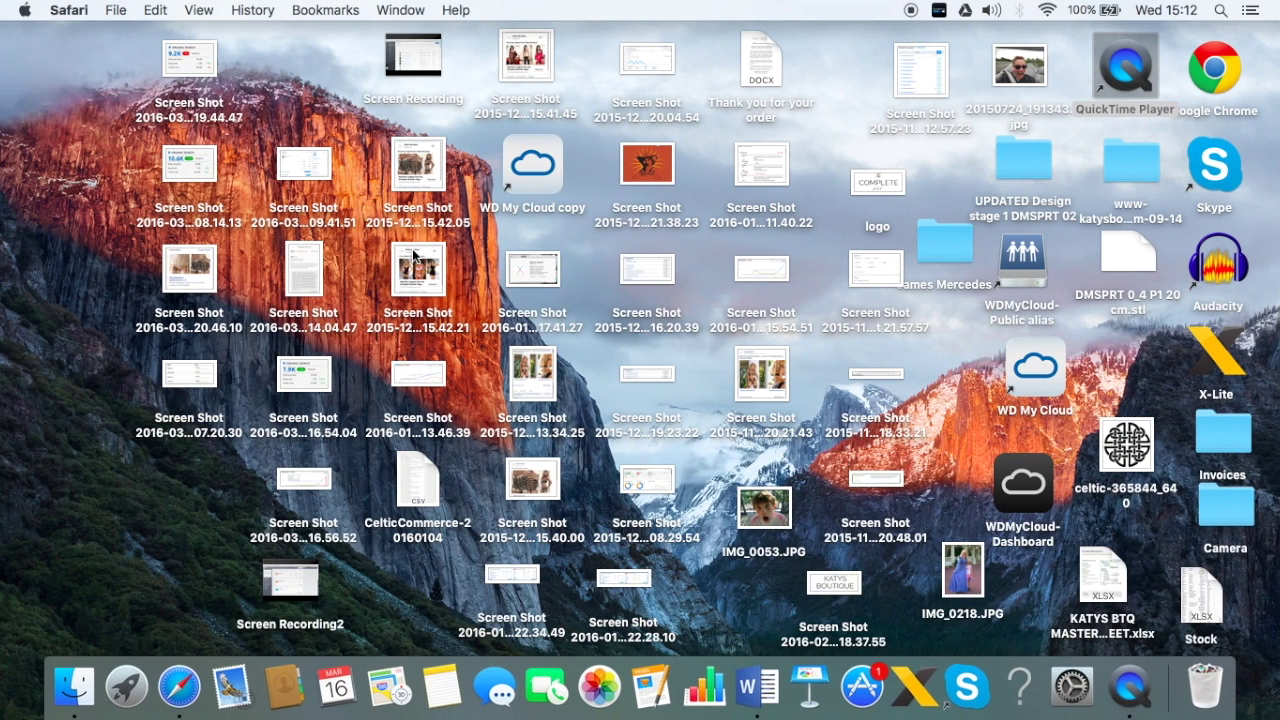
click(183, 695)
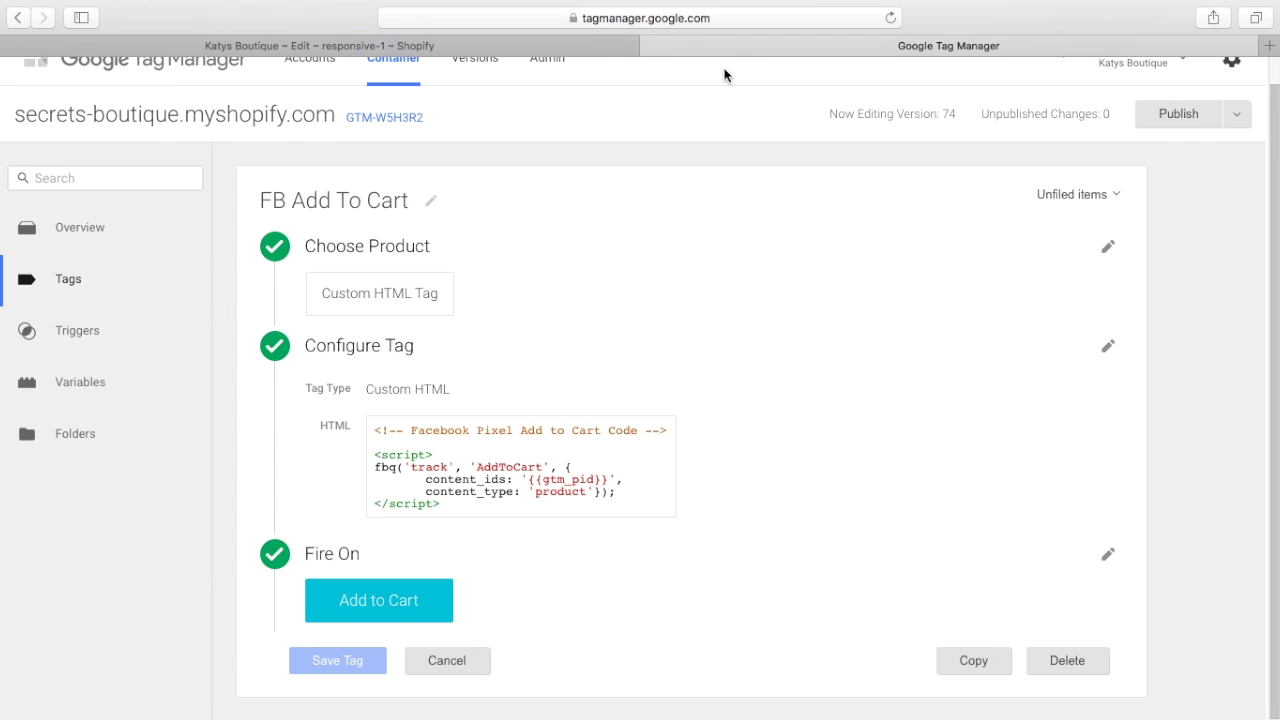
- Close the Google Tag Manager tab and open the Checkout settings in the Shopify admin
click(653, 50)
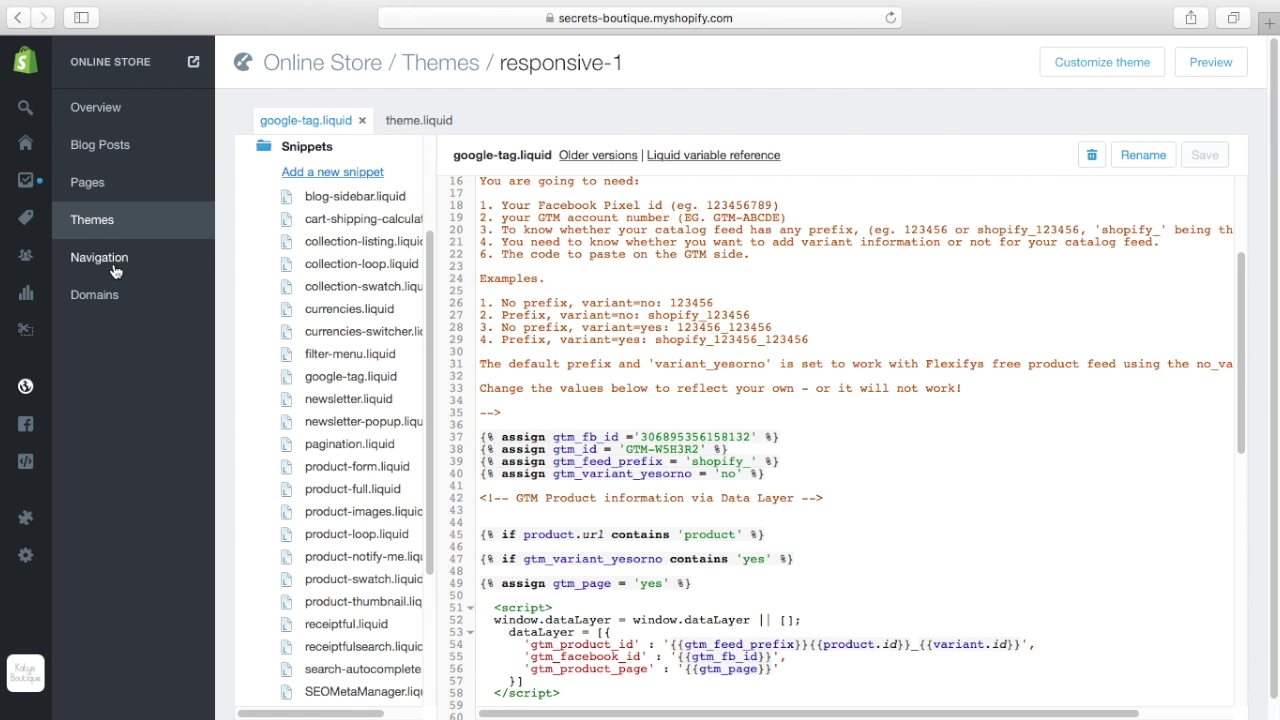
mouse_move(3, 545)
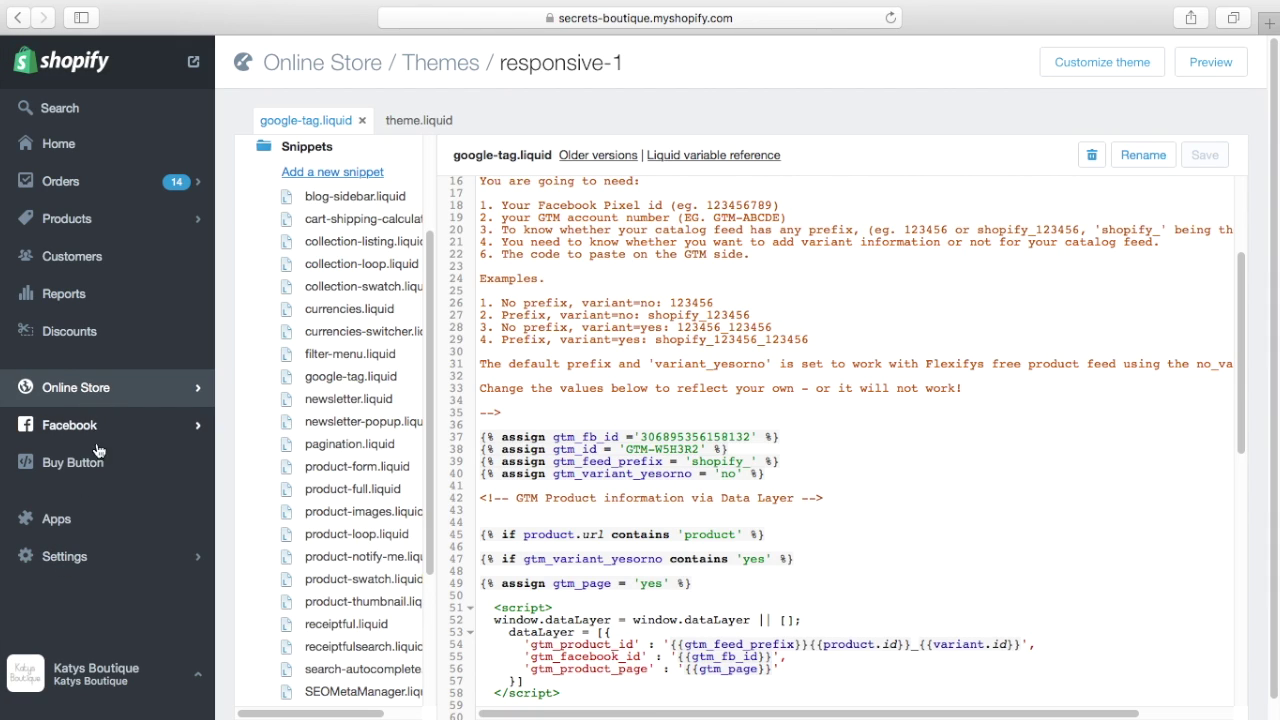
click(84, 566)
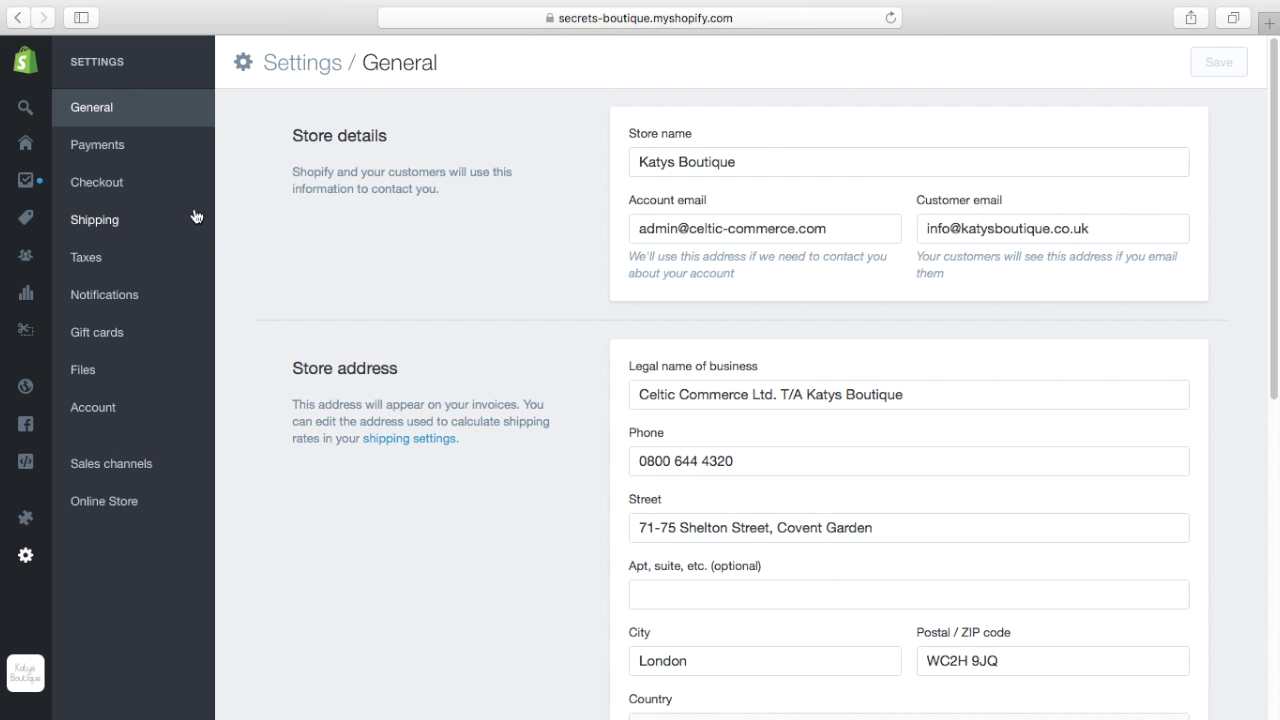
click(113, 186)
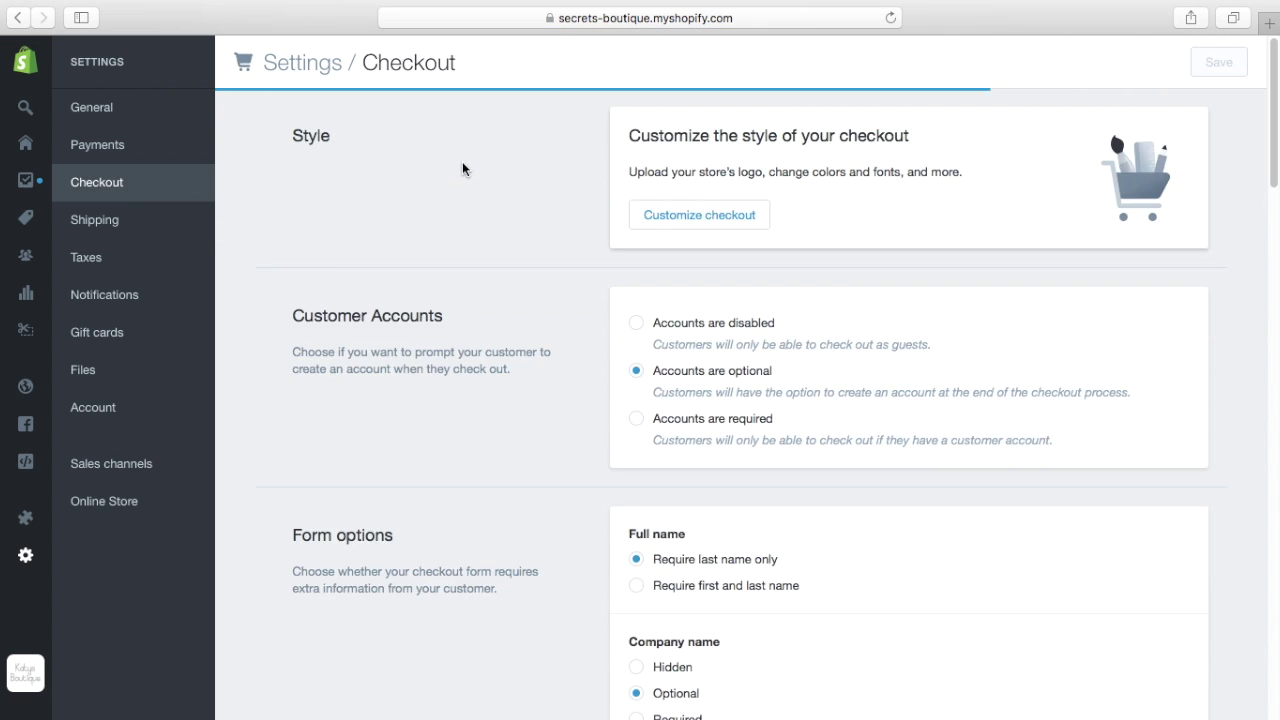
- Examine the Facebook Purchase tracking code in the checkout's additional content and scripts, including its value, currency, order_id and content_ids parameters
scroll(1274, 136, down, 1)
scroll(1274, 136, down, 15)
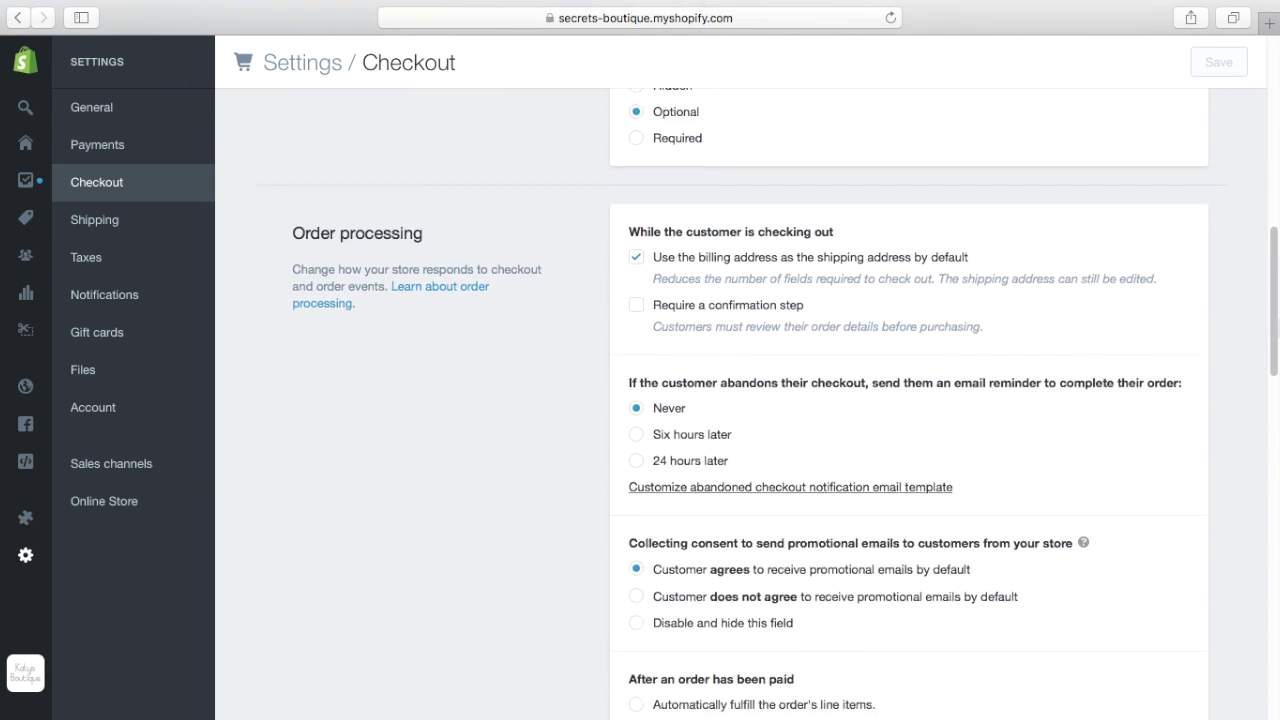
scroll(829, 348, down, 10)
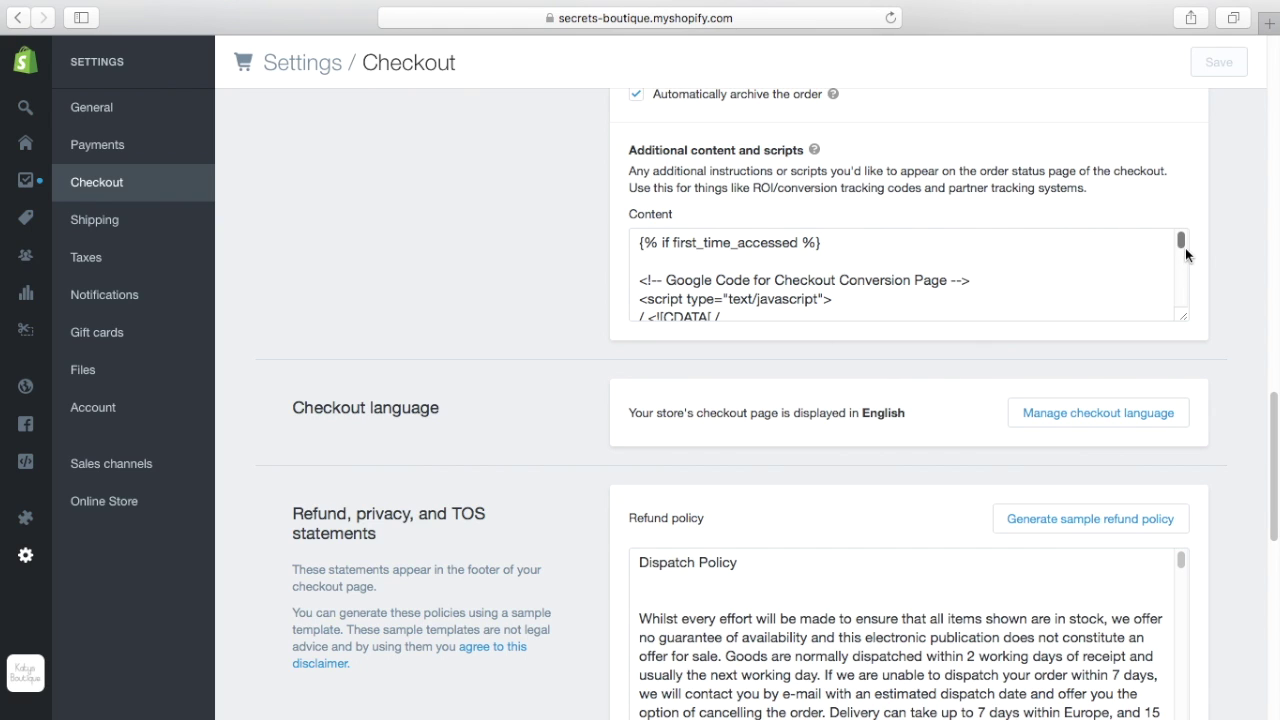
drag(1181, 248, 1182, 284)
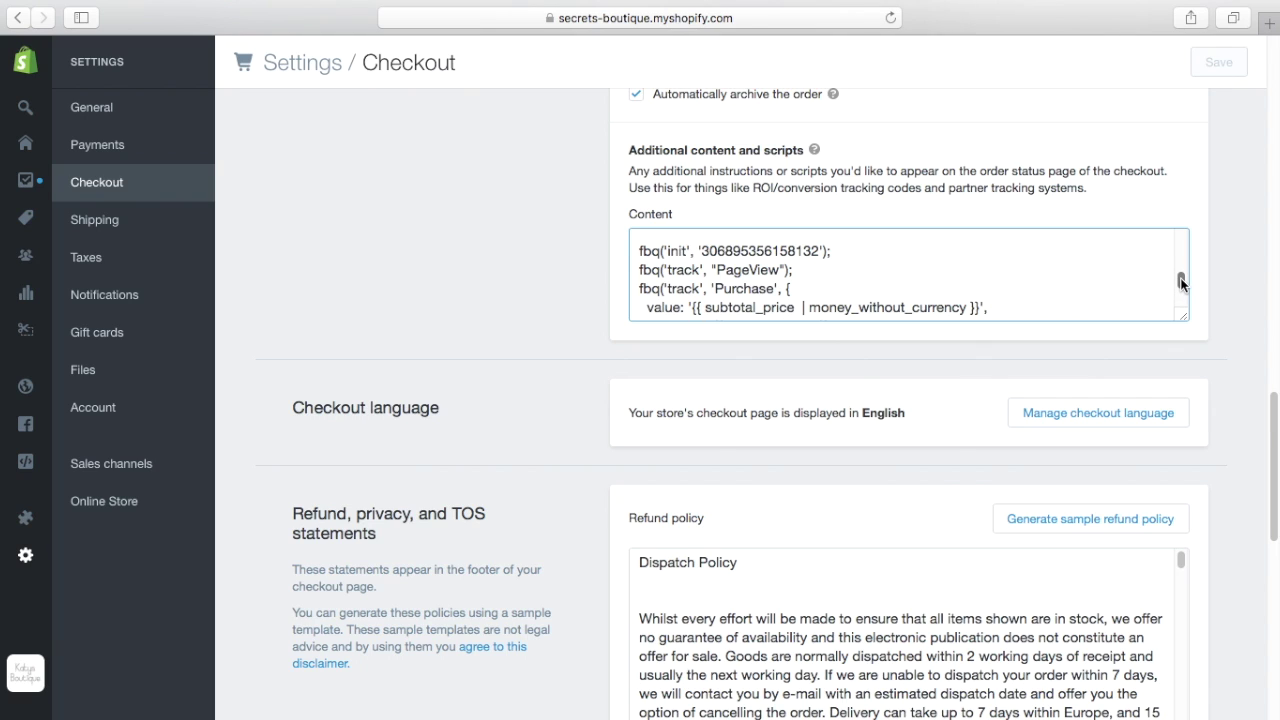
scroll(1181, 283, down, 4)
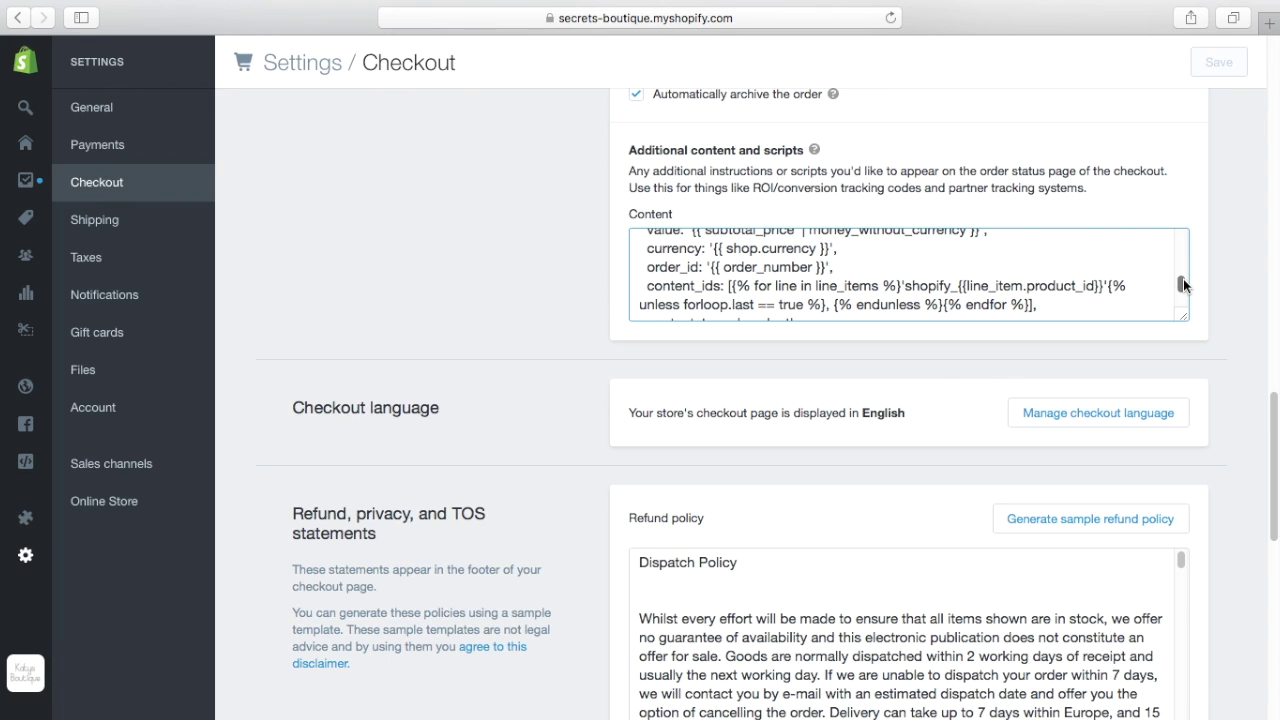
scroll(1183, 279, down, 1)
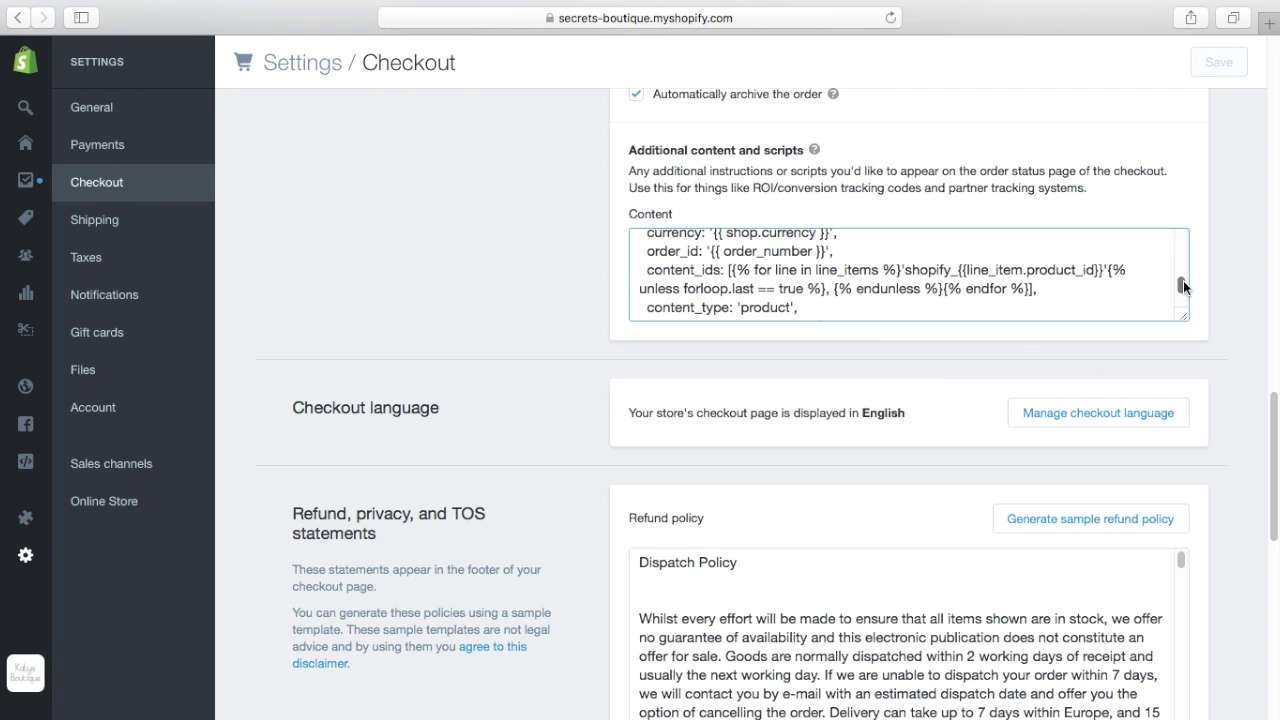